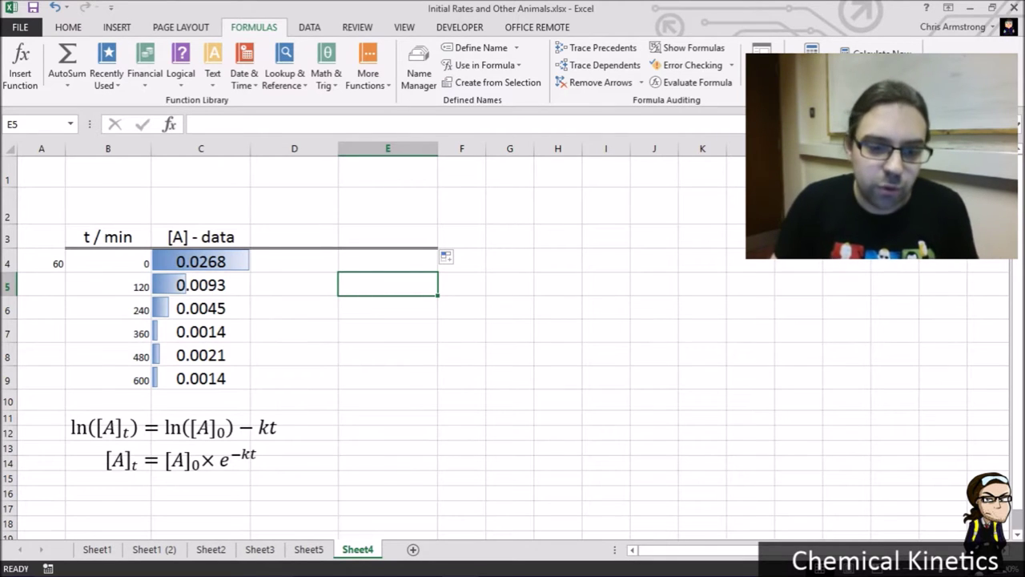
# - Examine Sheet5's kinetics table and ln[A] trendline chart, comparing them with the time and concentration data on Sheet4
pyautogui.click(308, 549)
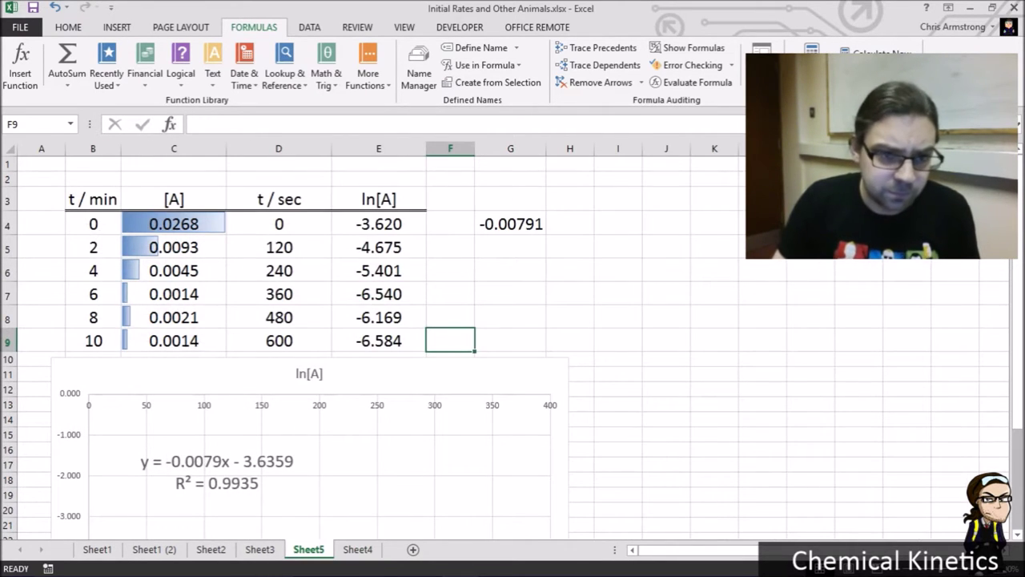
pyautogui.moveTo(93, 199); pyautogui.dragTo(379, 341)
pyautogui.click(511, 317)
pyautogui.scroll(-3, 513, 344)
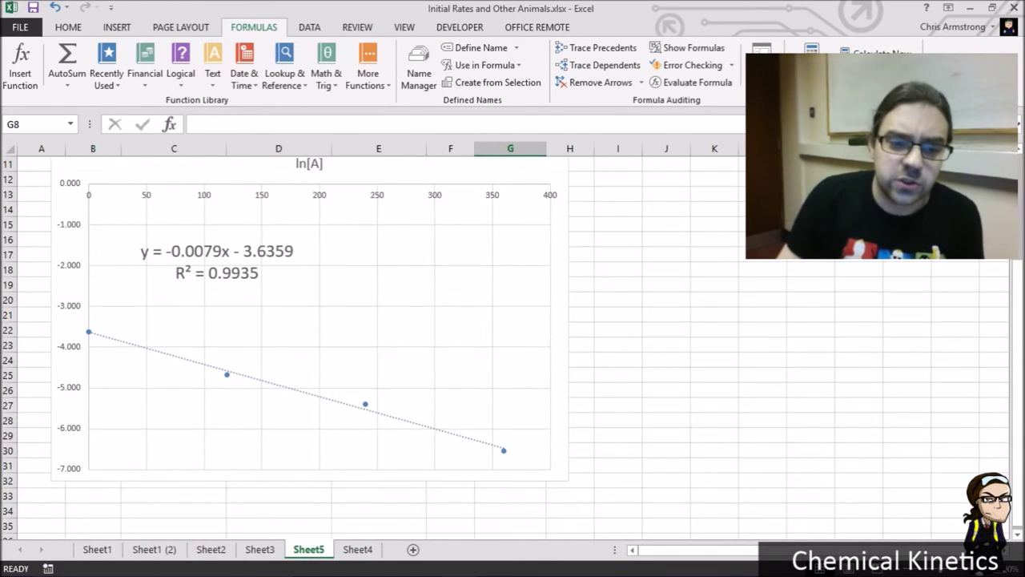
pyautogui.scroll(3, 512, 344)
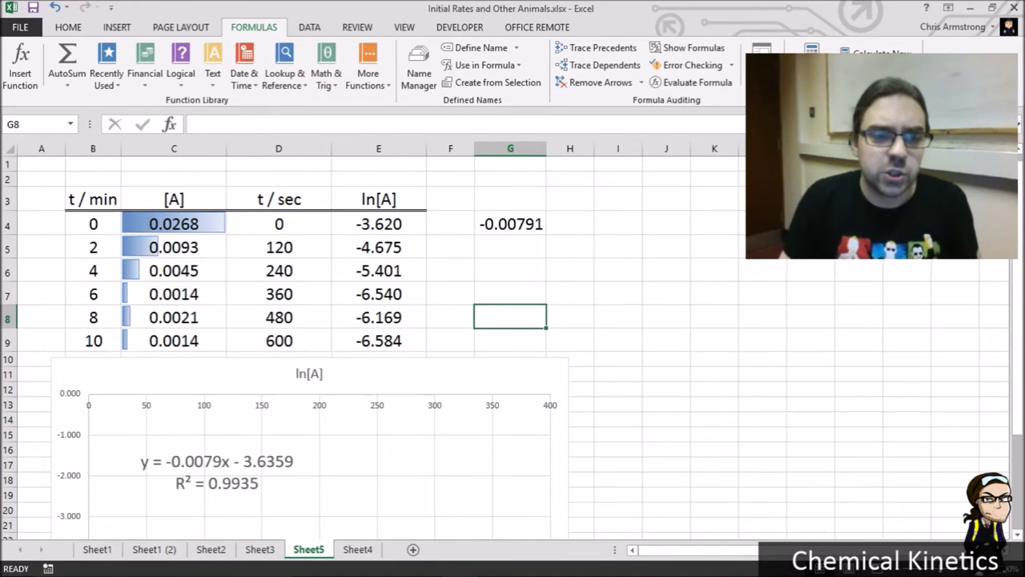
pyautogui.scroll(-3, 513, 345)
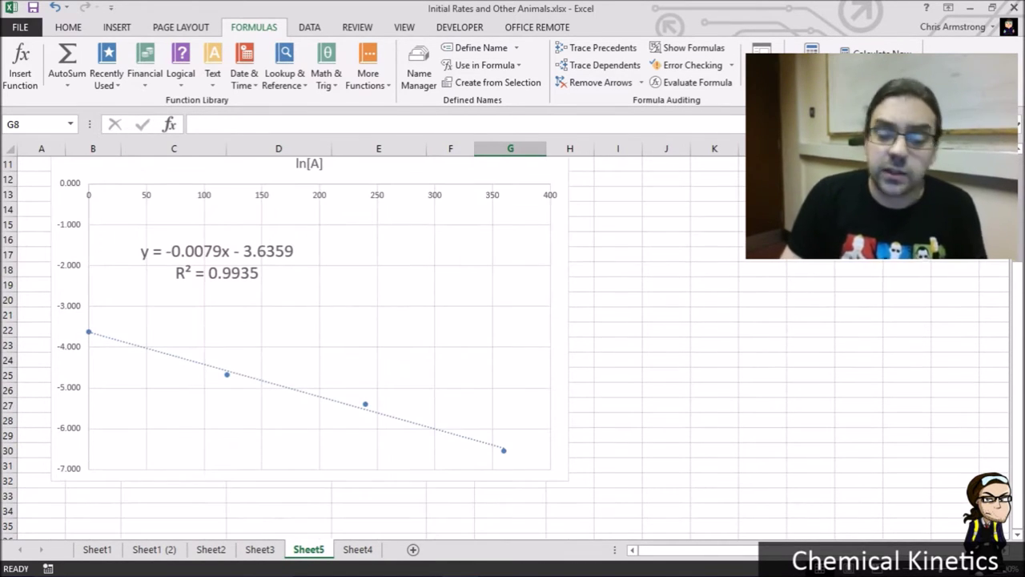
pyautogui.scroll(3, 413, 377)
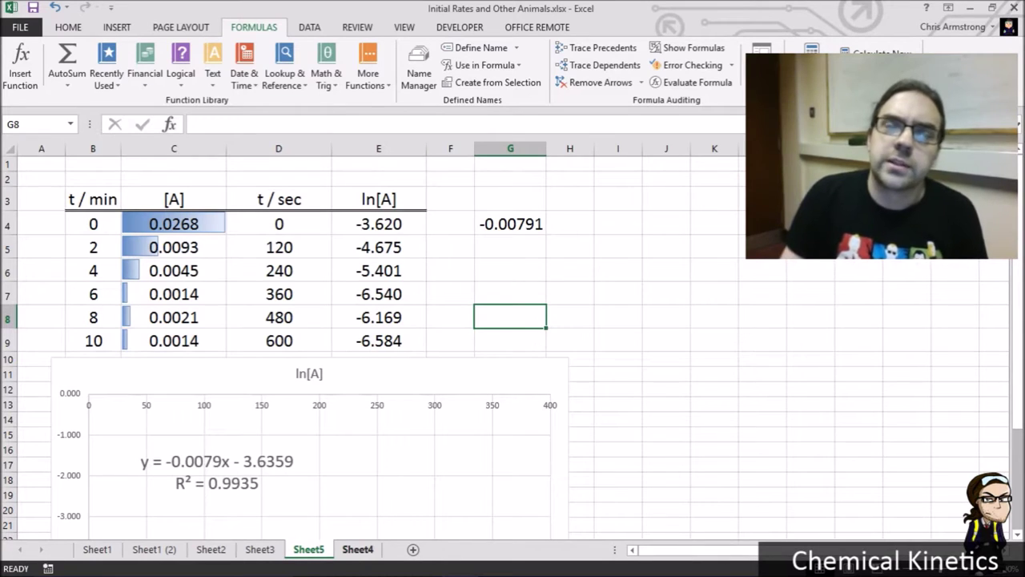
pyautogui.hotkey('ctrl', 'pagedown')
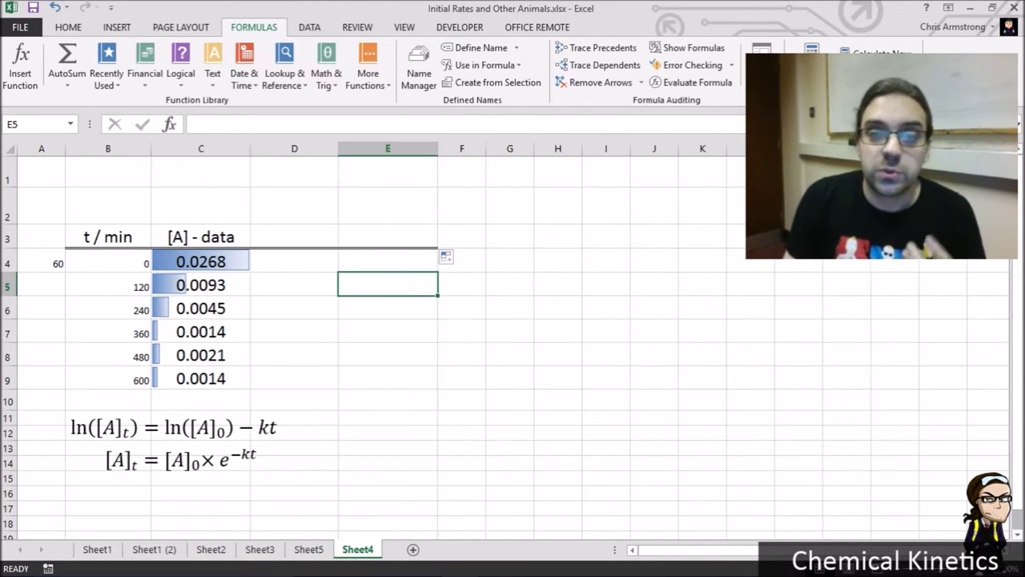
pyautogui.hotkey('ctrl', 'pageup')
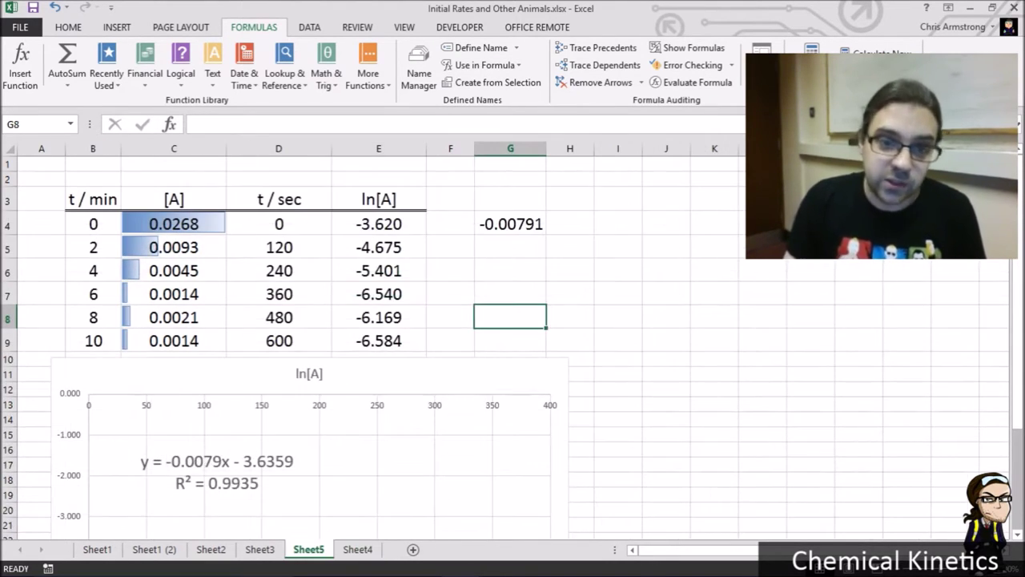
pyautogui.hotkey('ctrl', 'pagedown')
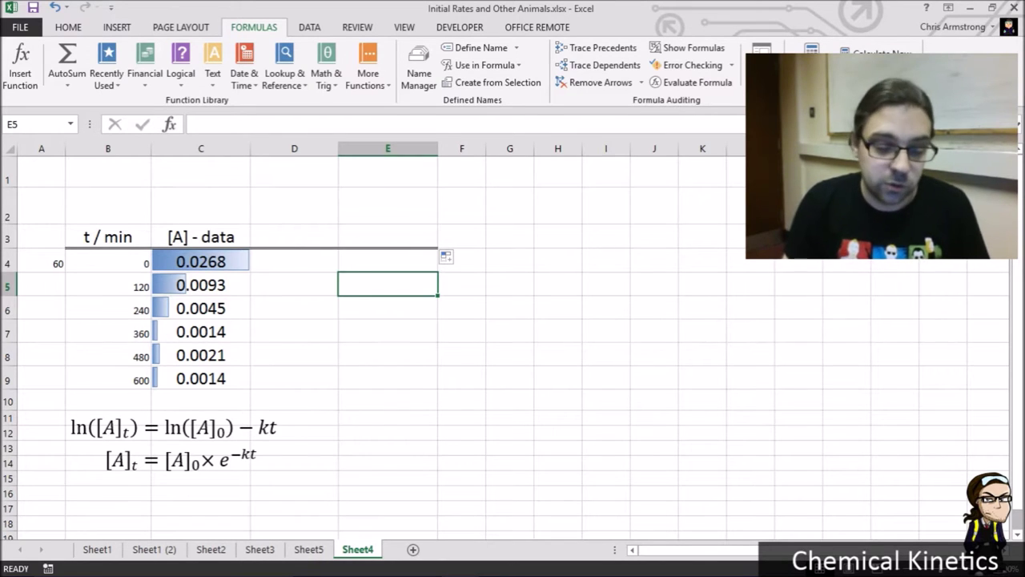
pyautogui.hotkey('ctrl', 'pageup')
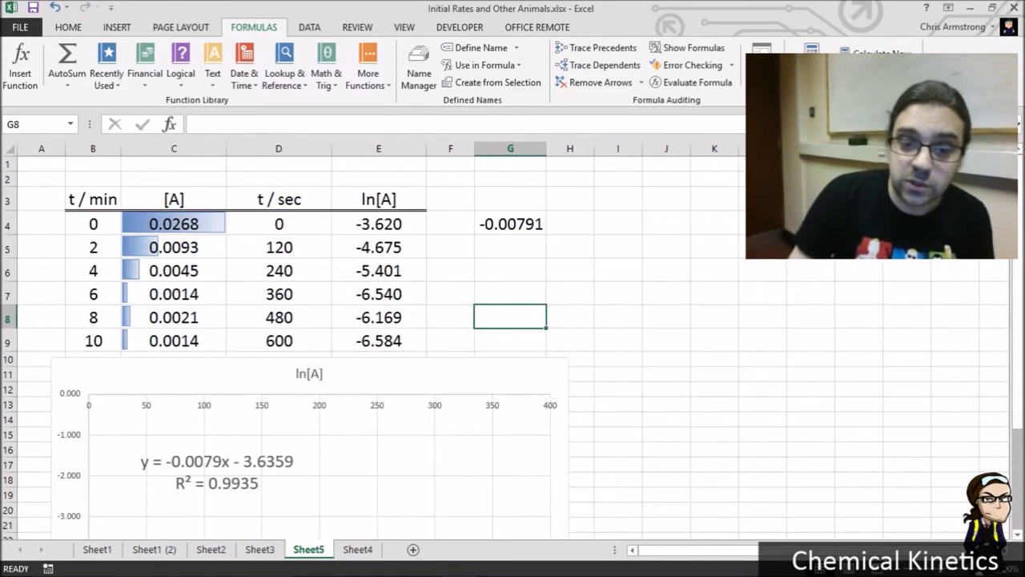
pyautogui.hotkey('ctrl', 'pagedown')
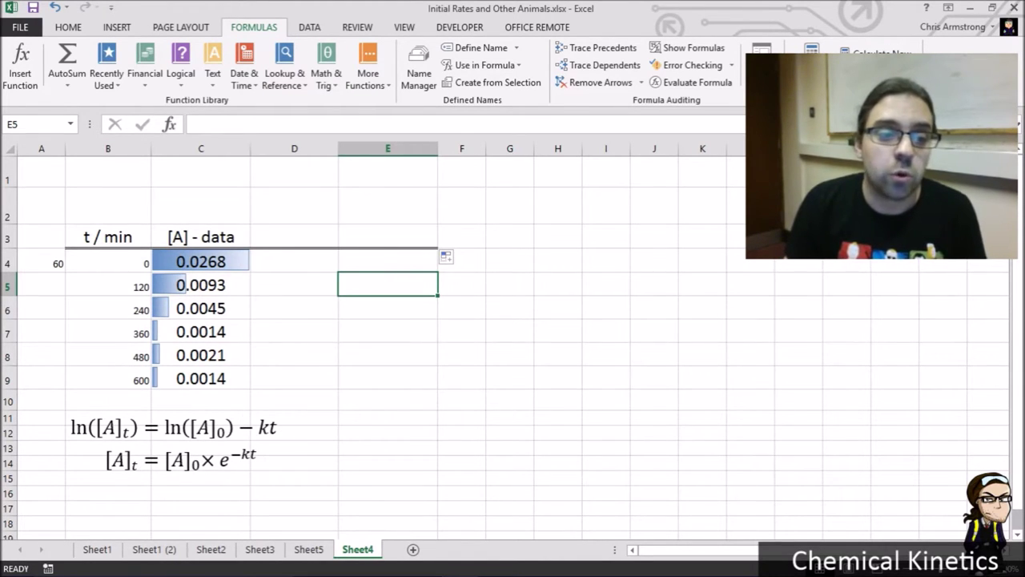
# - Clear cell A4 on Sheet4 and format the time values in B4:B9 as 18-point, centred text
pyautogui.click(42, 262)
pyautogui.press('Delete')
pyautogui.press('Right')
pyautogui.hotkey('ctrl', 'shift', 'Down')
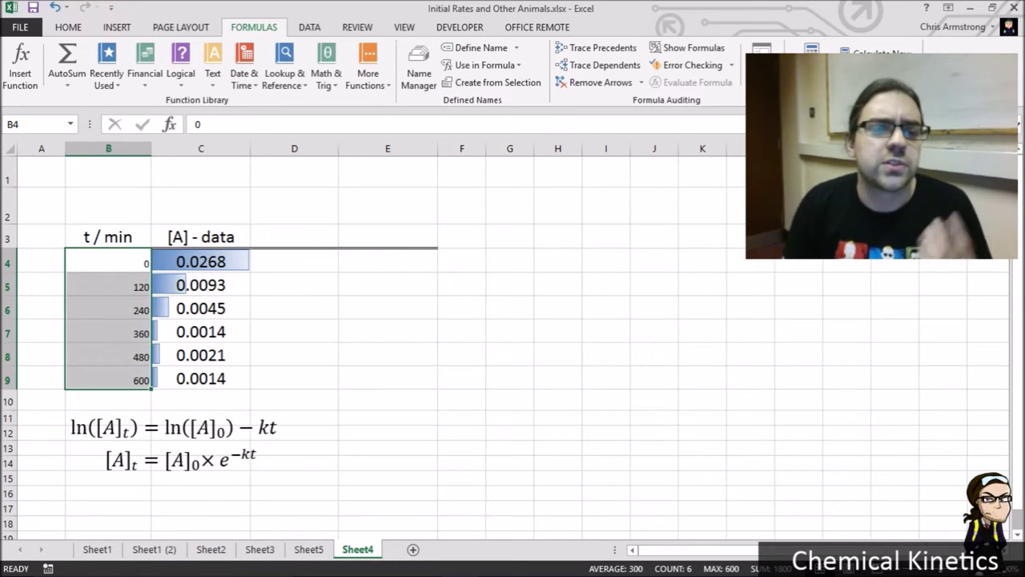
pyautogui.click(68, 26)
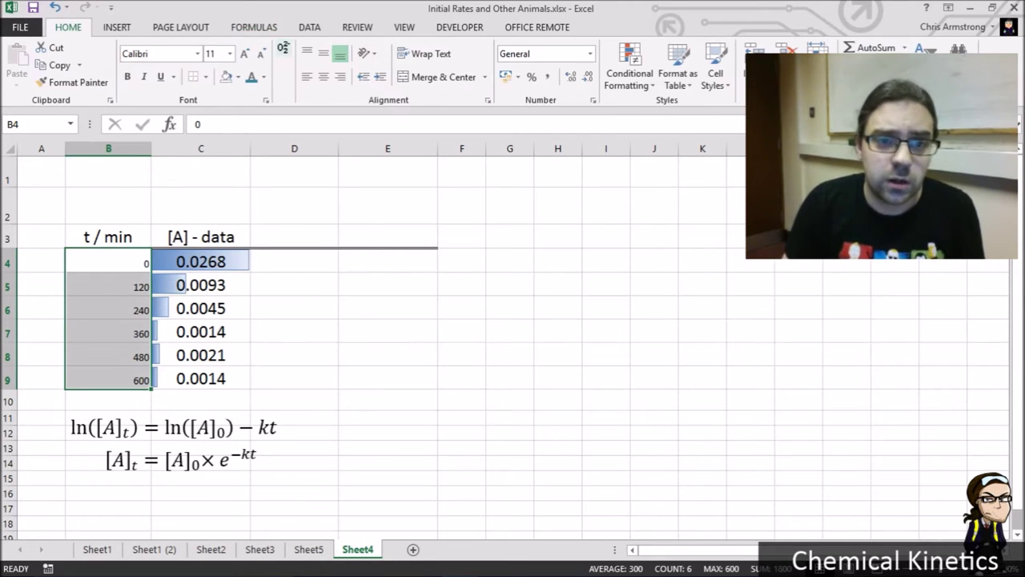
pyautogui.click(245, 53)
pyautogui.click(245, 53)
pyautogui.click(244, 54)
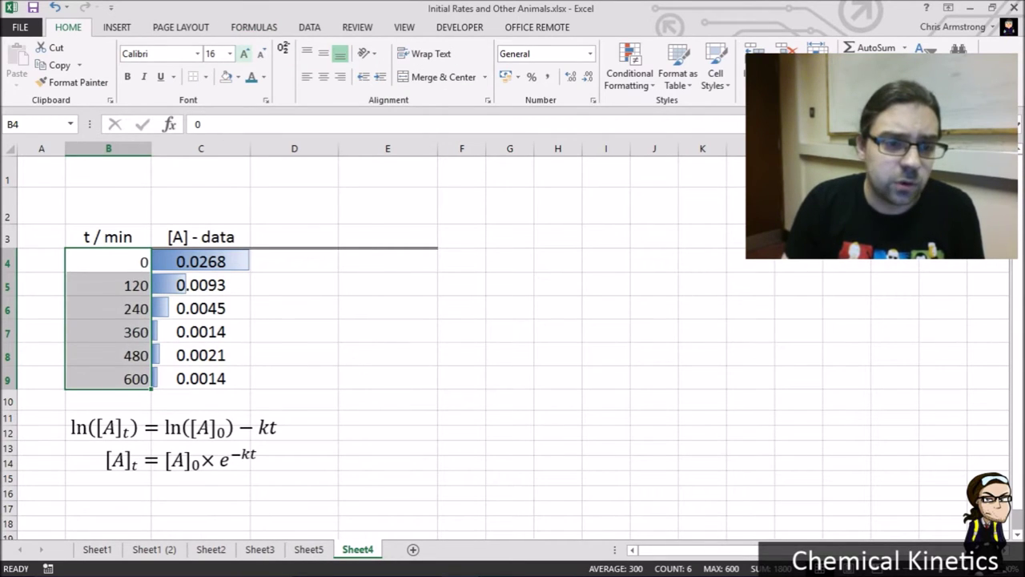
pyautogui.click(244, 54)
pyautogui.click(324, 76)
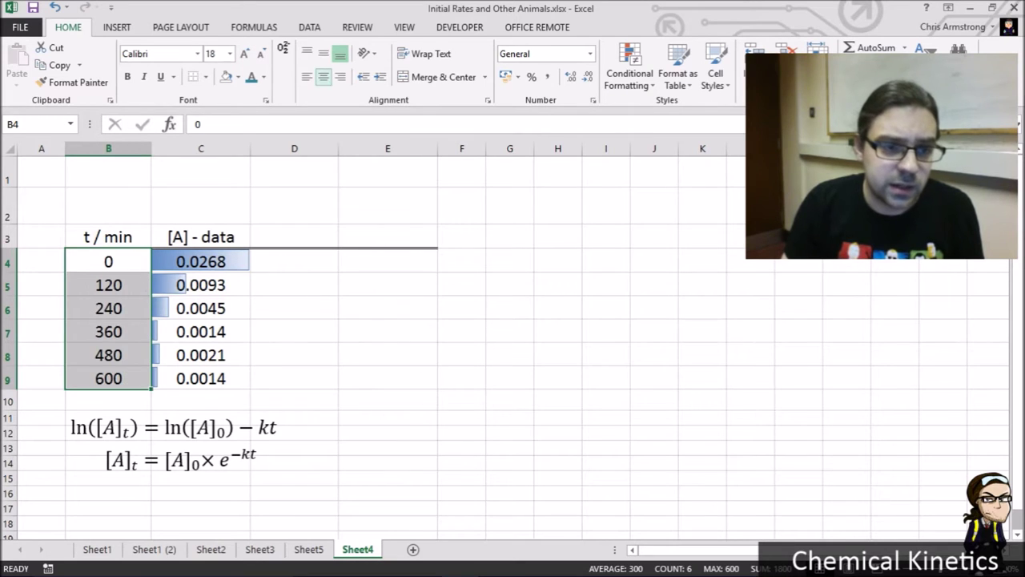
# - Change the time column's header in B3 to "t / s"
pyautogui.click(108, 237)
pyautogui.doubleClick(215, 124)
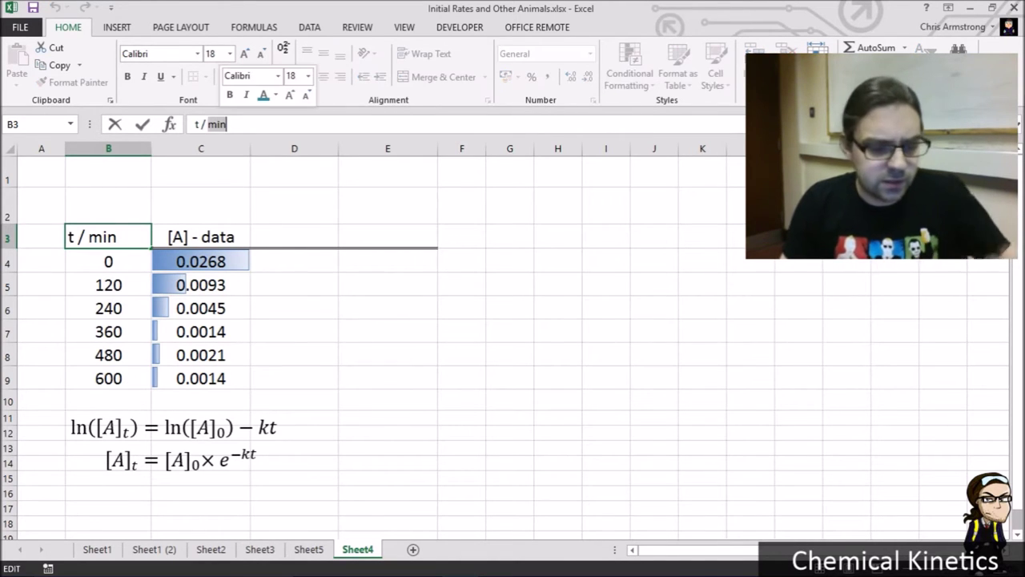
pyautogui.write('s')
pyautogui.press('Return')
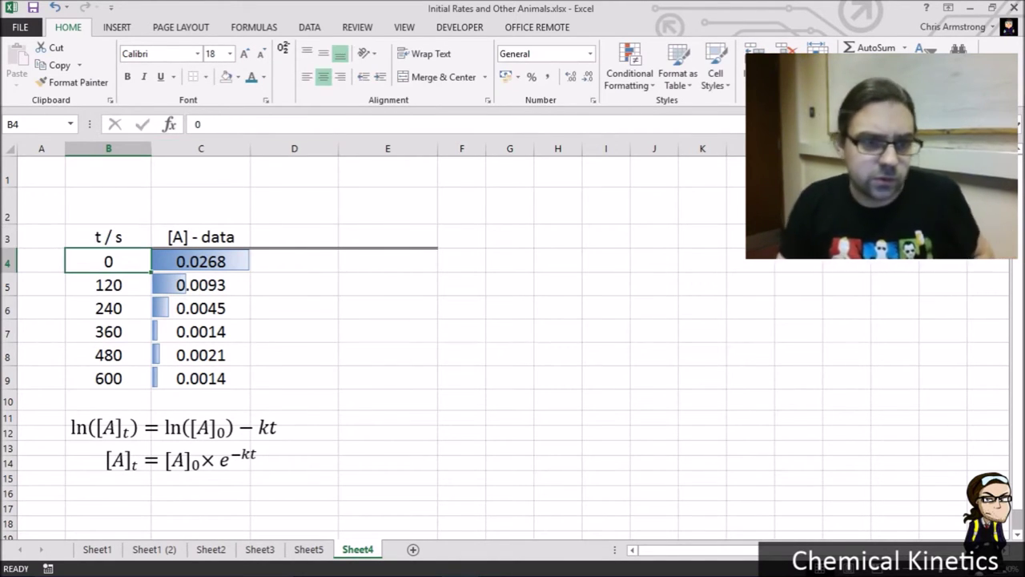
# - Insert a markers-only scatter chart of B3:C9 and place it below the two rate equations
pyautogui.click(201, 238)
pyautogui.moveTo(201, 261)
pyautogui.mouseDown()
pyautogui.moveTo(201, 400)
pyautogui.moveTo(201, 264)
pyautogui.mouseUp()
pyautogui.moveTo(108, 237); pyautogui.dragTo(200, 379)
pyautogui.click(116, 26)
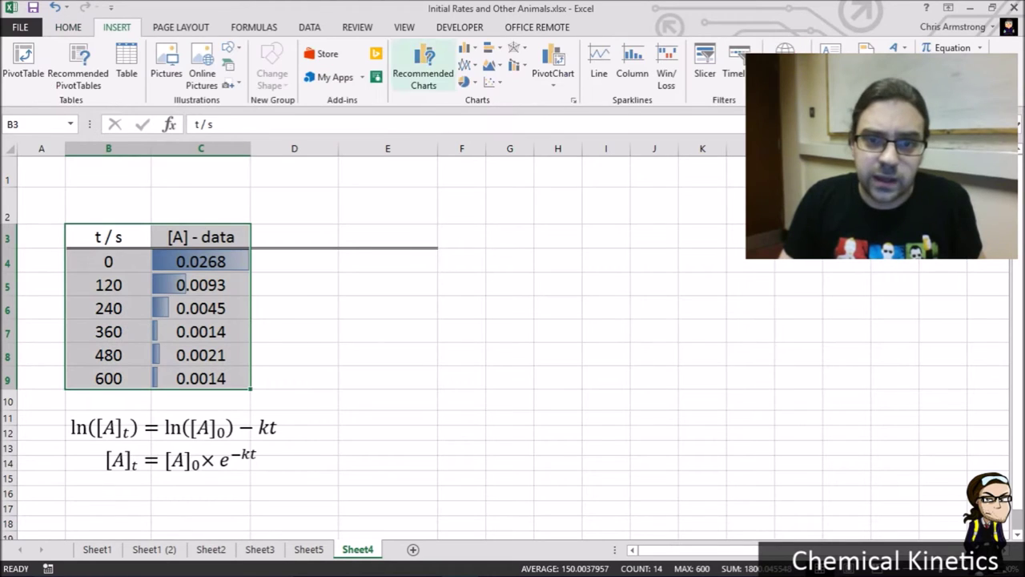
pyautogui.click(492, 81)
pyautogui.click(503, 126)
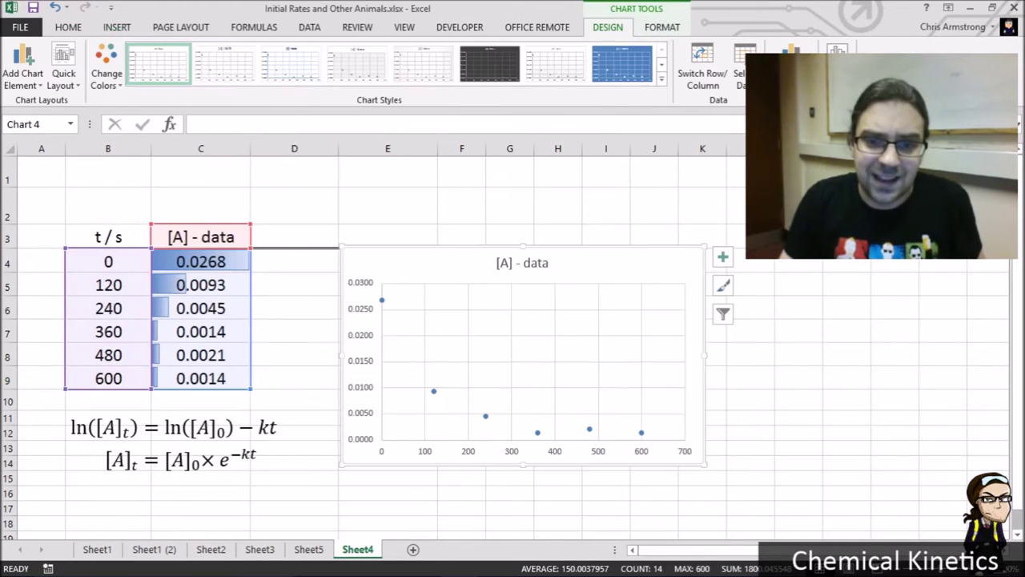
pyautogui.moveTo(449, 261); pyautogui.dragTo(157, 504)
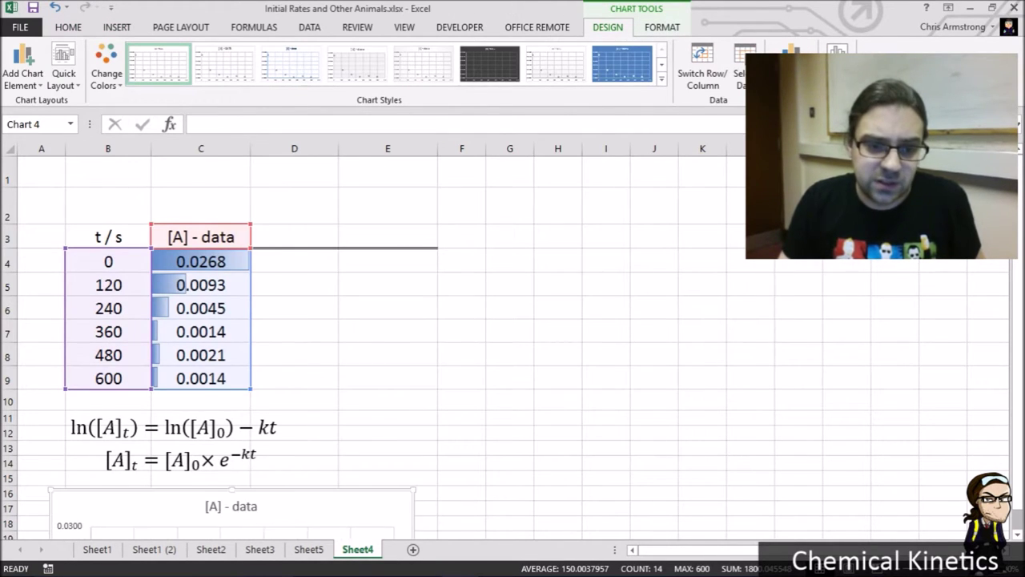
# - Shrink the chart's source data to rows 4 to 7, leaving out the 480 and 600 second points
pyautogui.click(294, 378)
pyautogui.scroll(-3, 263, 305)
pyautogui.click(264, 304)
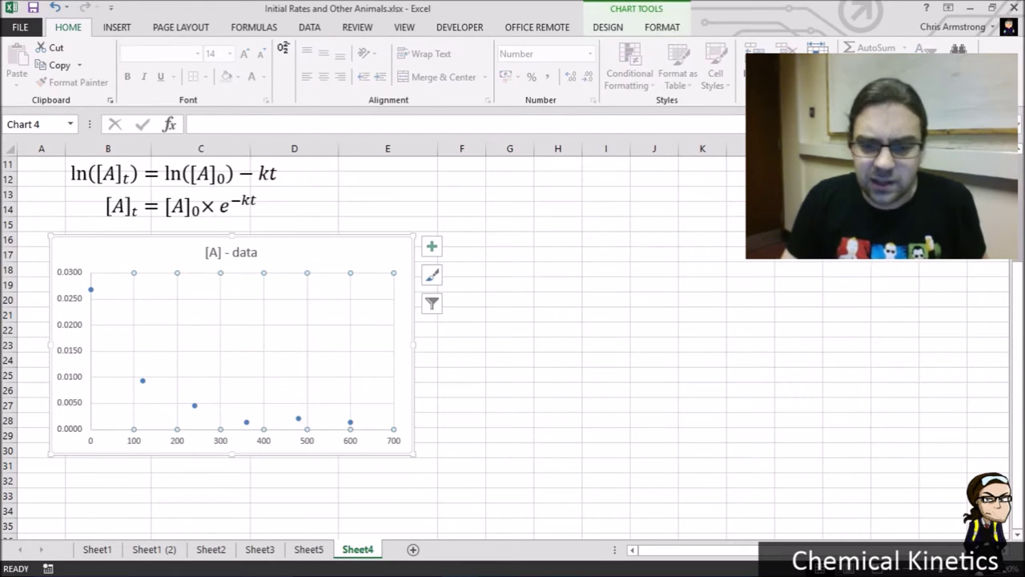
pyautogui.scroll(2, 264, 304)
pyautogui.scroll(2, 265, 314)
pyautogui.scroll(-2, 264, 312)
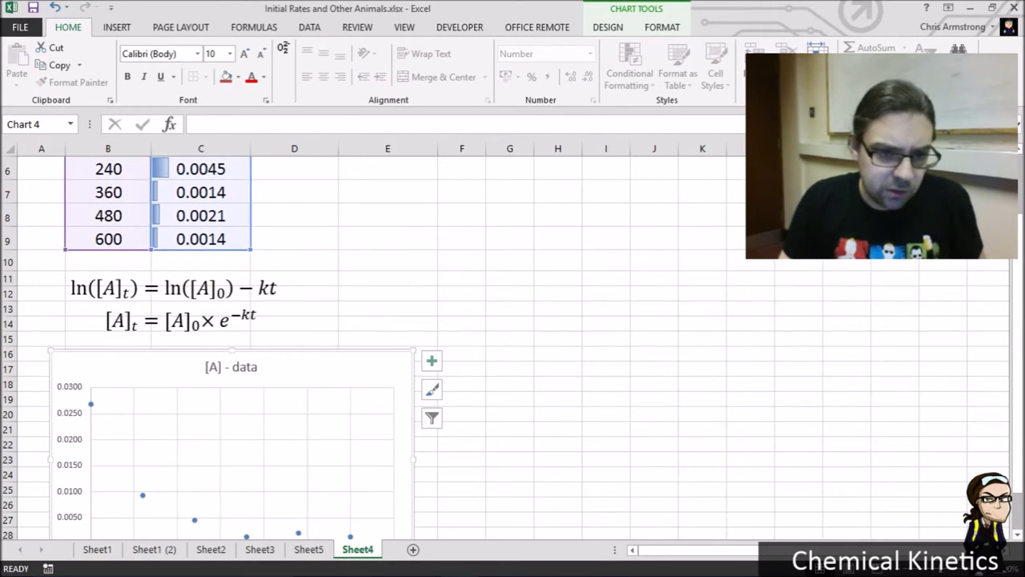
pyautogui.moveTo(250, 249); pyautogui.dragTo(250, 204)
pyautogui.click(294, 216)
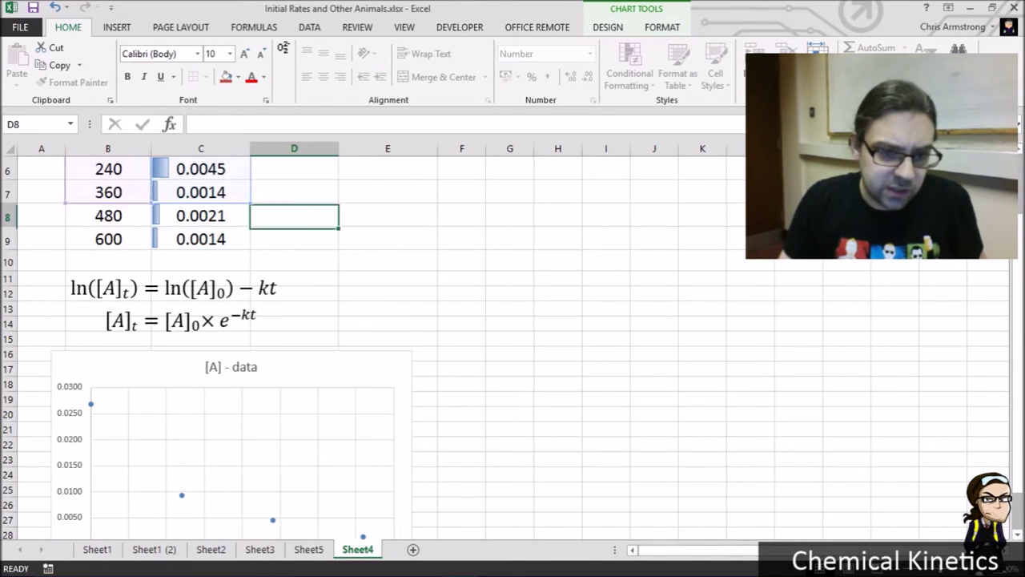
pyautogui.scroll(-2, 295, 216)
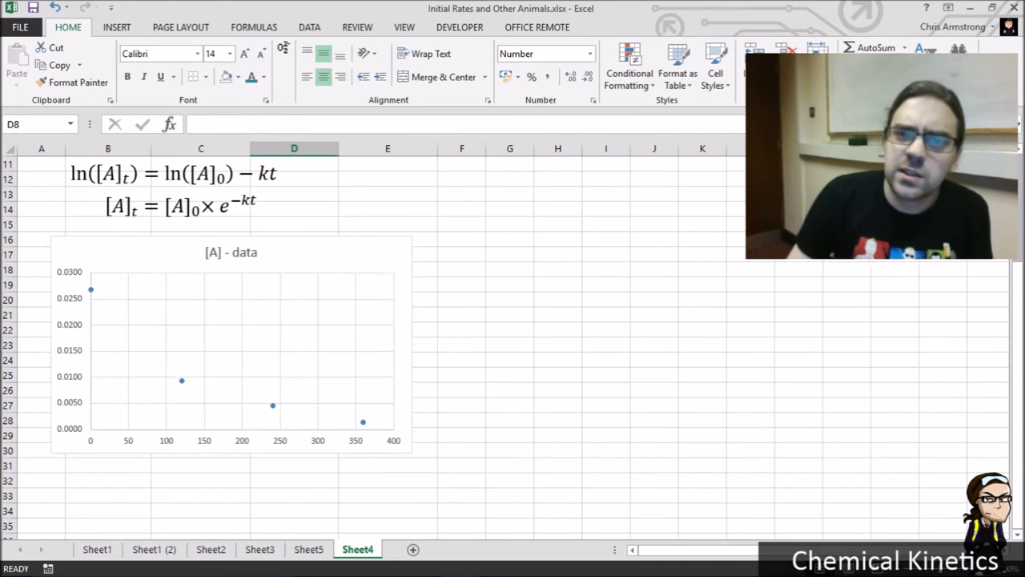
# - Examine the logarithmic and exponential rate equations term by term alongside Sheet5's linear fit and the [A] - data chart
pyautogui.scroll(4, 512, 344)
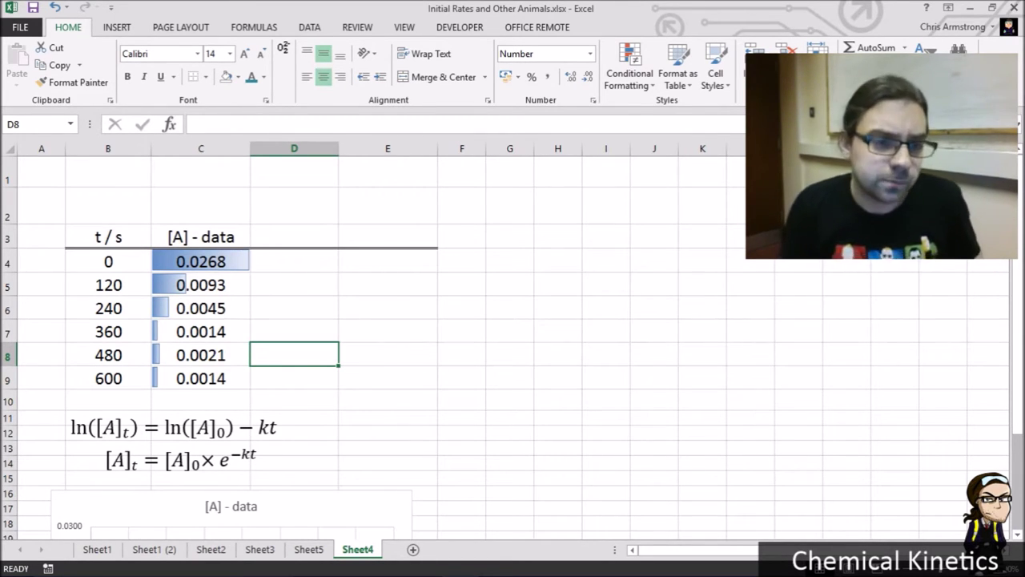
pyautogui.scroll(-2, 512, 344)
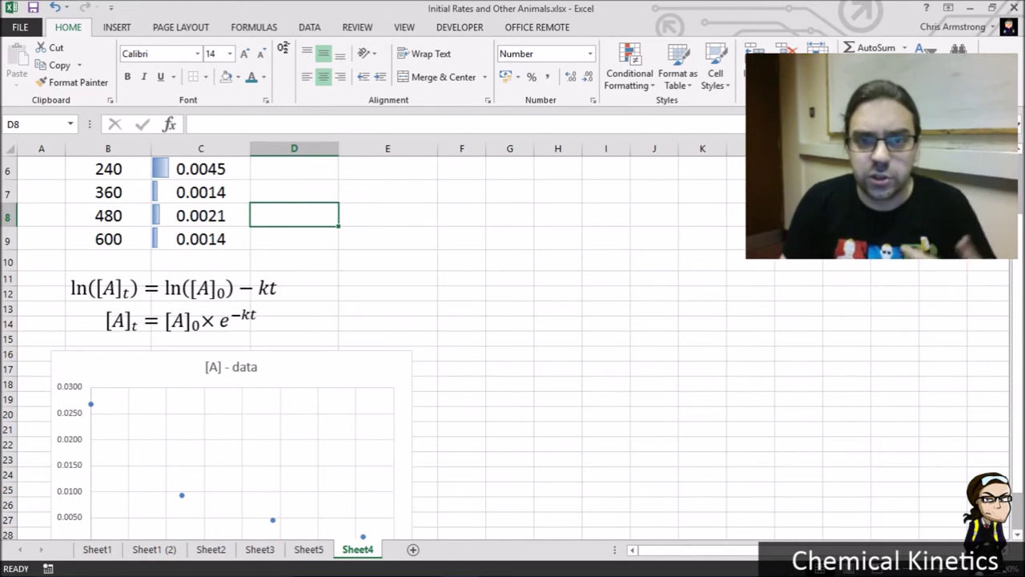
pyautogui.click(120, 320)
pyautogui.click(114, 288)
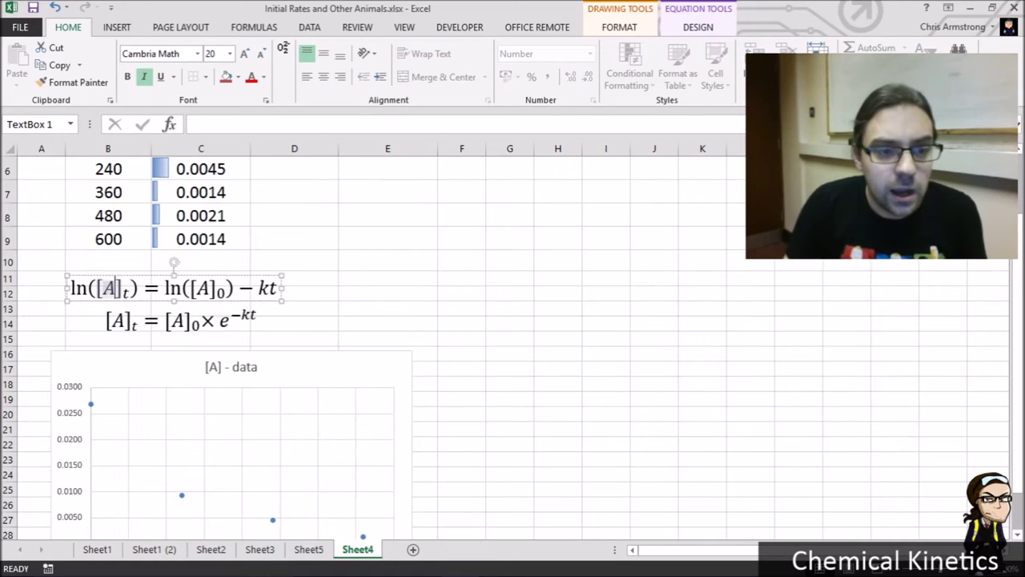
pyautogui.press('Escape')
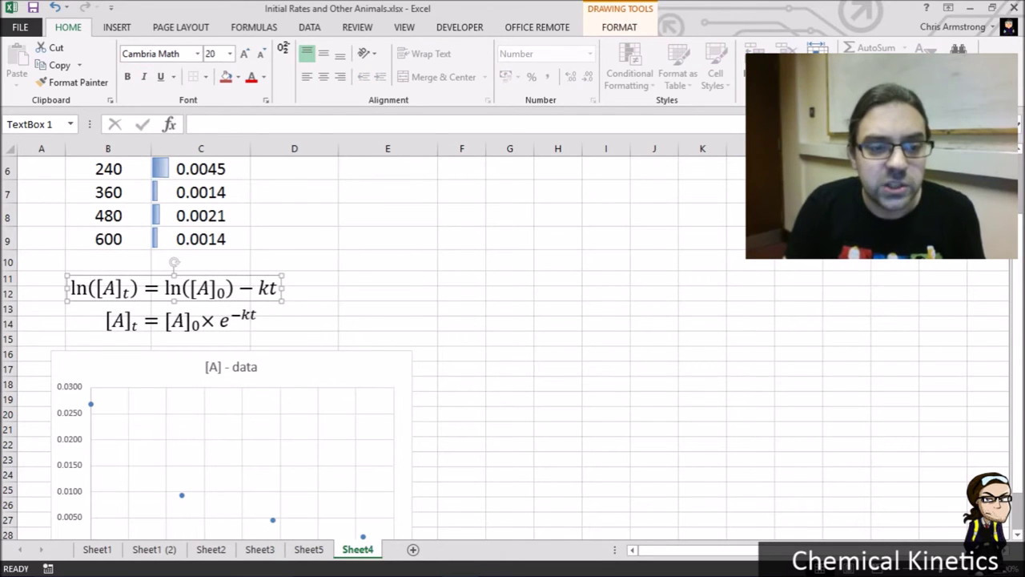
pyautogui.click(308, 549)
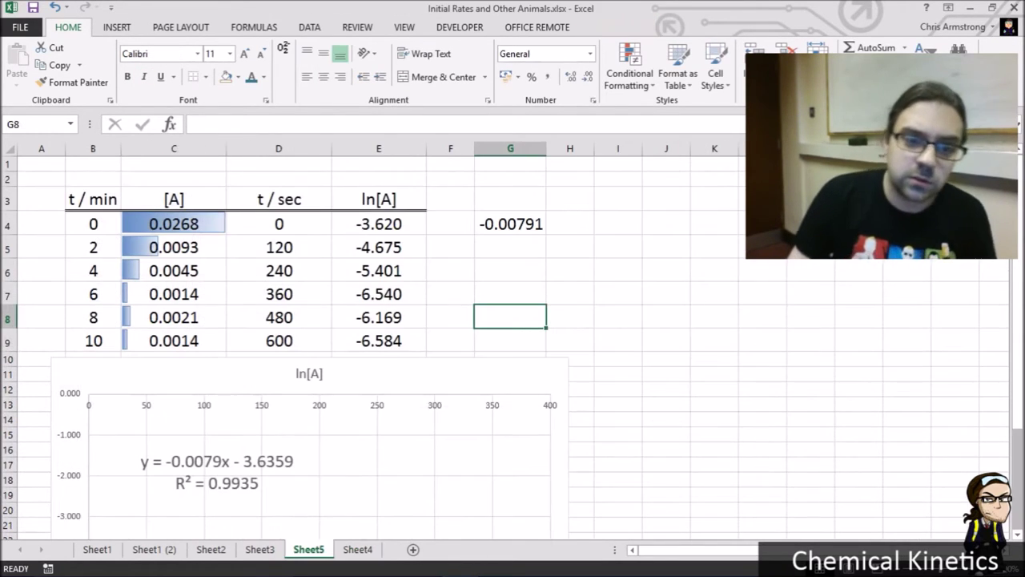
pyautogui.click(357, 550)
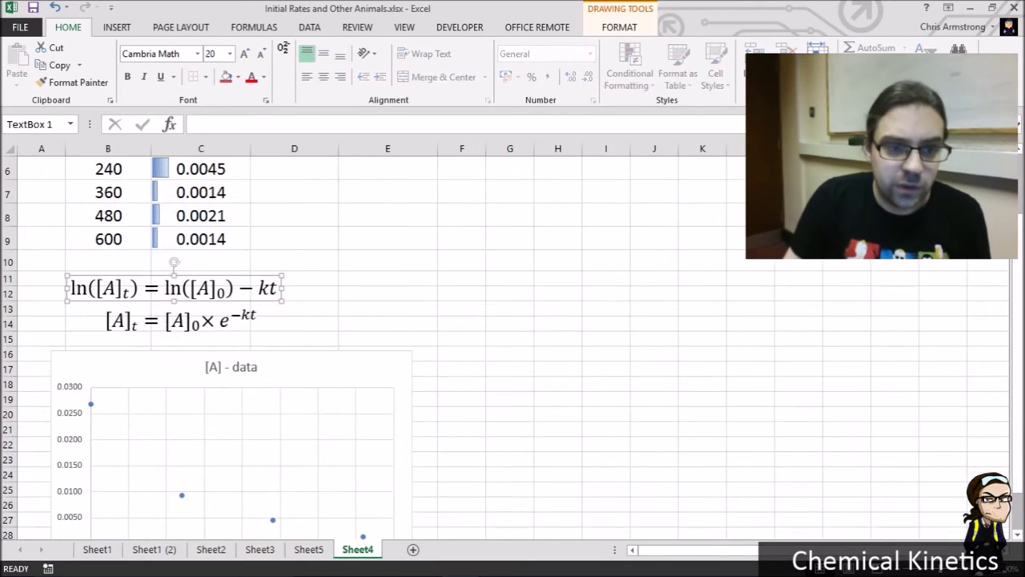
pyautogui.moveTo(278, 289); pyautogui.dragTo(71, 289)
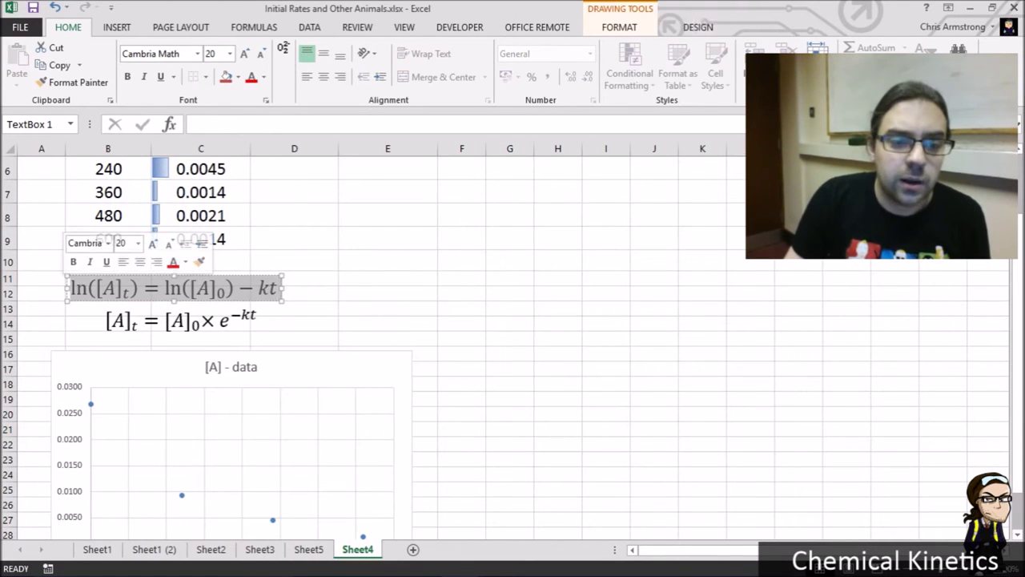
pyautogui.click(269, 289)
pyautogui.doubleClick(267, 288)
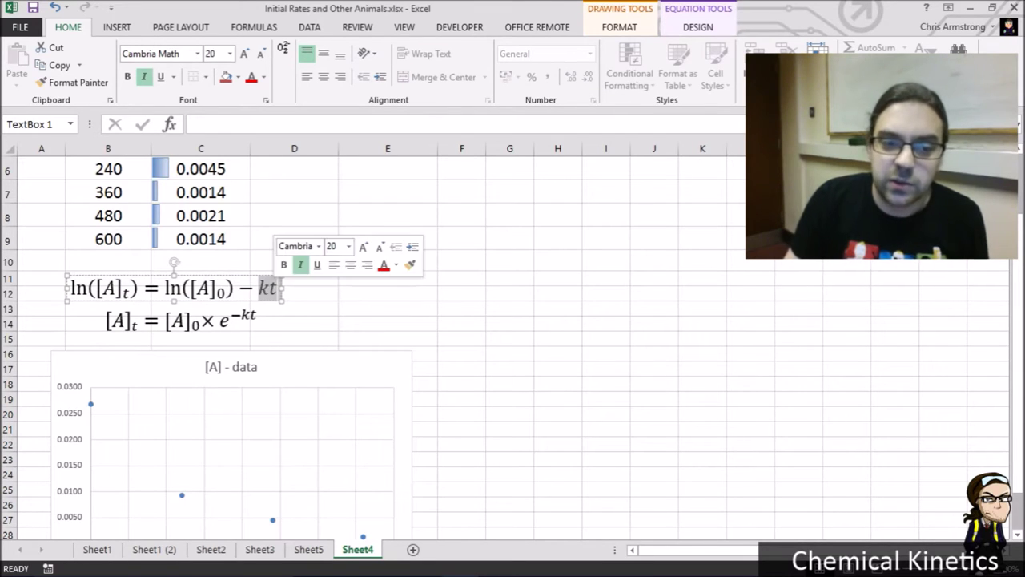
pyautogui.moveTo(235, 289); pyautogui.dragTo(166, 290)
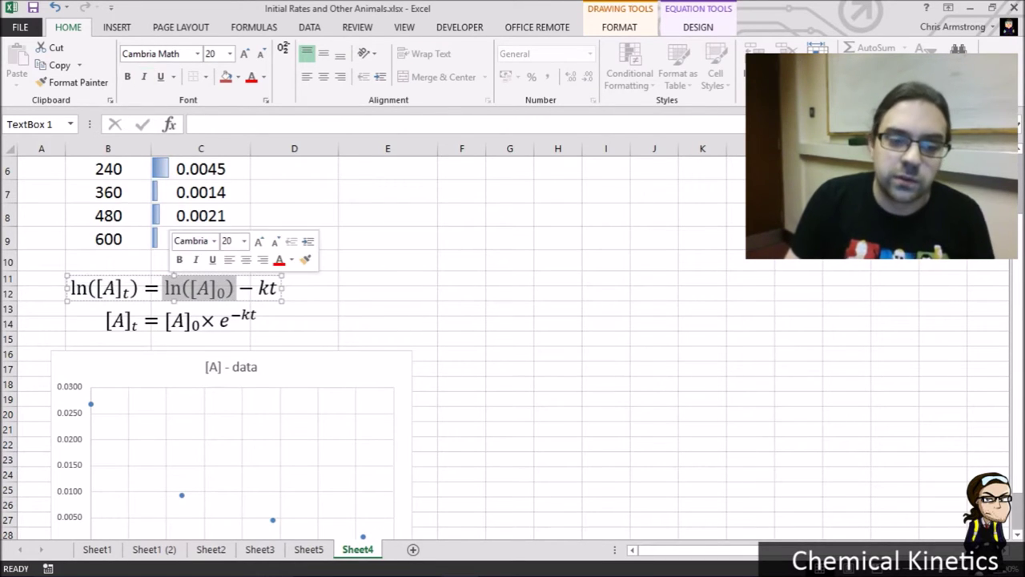
pyautogui.click(311, 294)
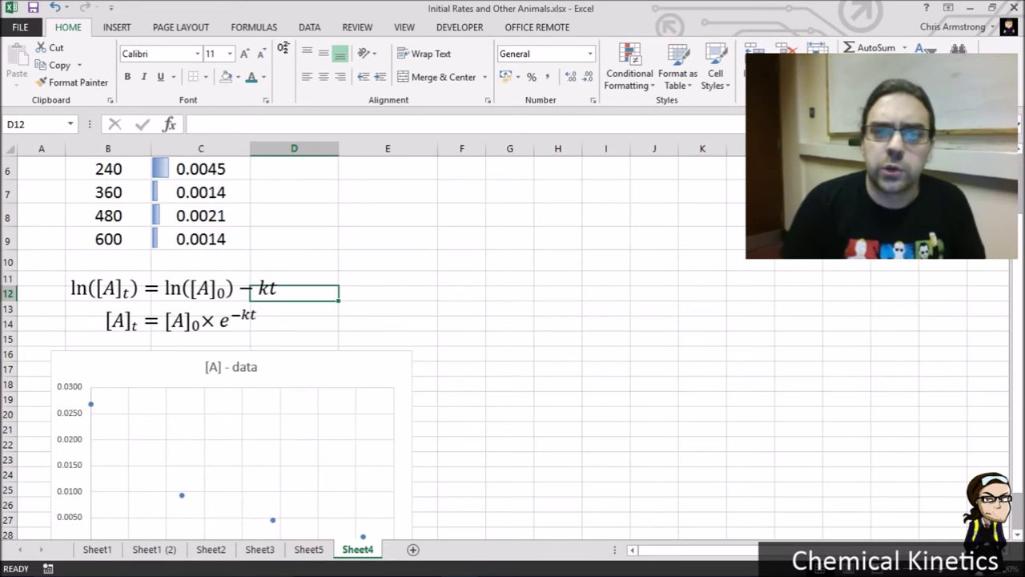
pyautogui.click(181, 321)
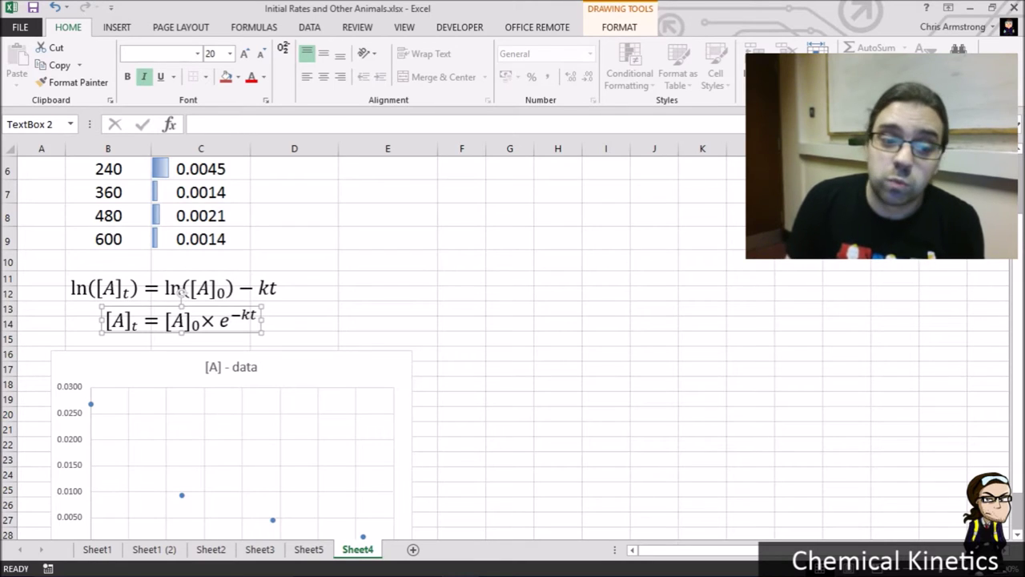
pyautogui.scroll(-2, 181, 293)
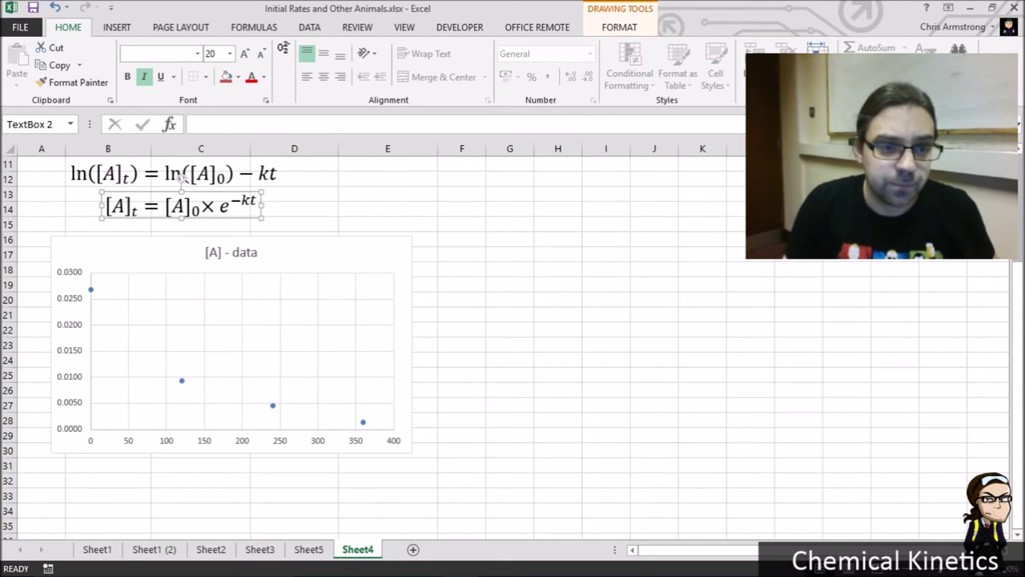
# - Nudge the exponential rate equation slightly left and up, keeping it between the logarithmic equation and the chart
pyautogui.scroll(2, 182, 178)
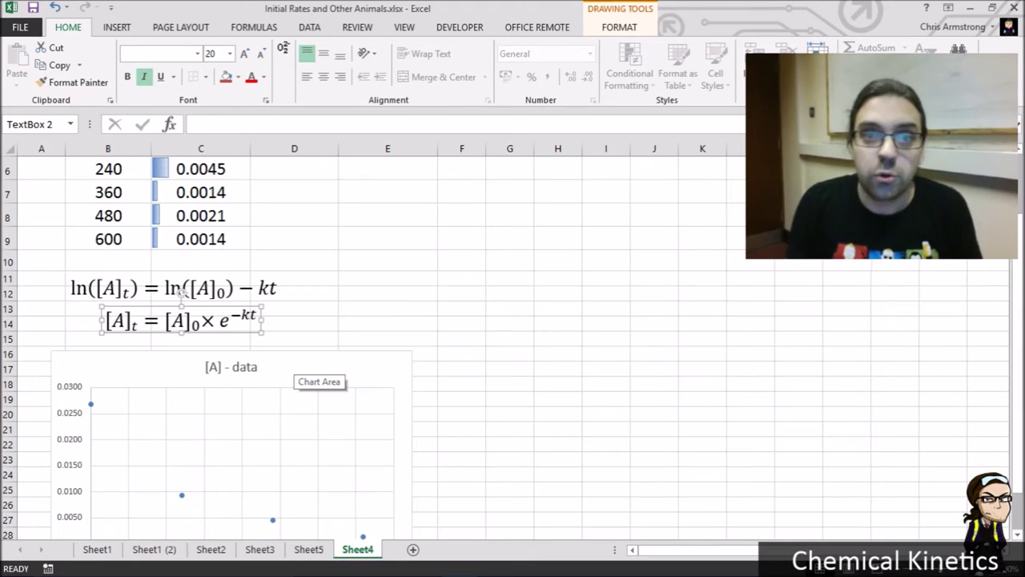
pyautogui.moveTo(182, 293); pyautogui.dragTo(177, 291)
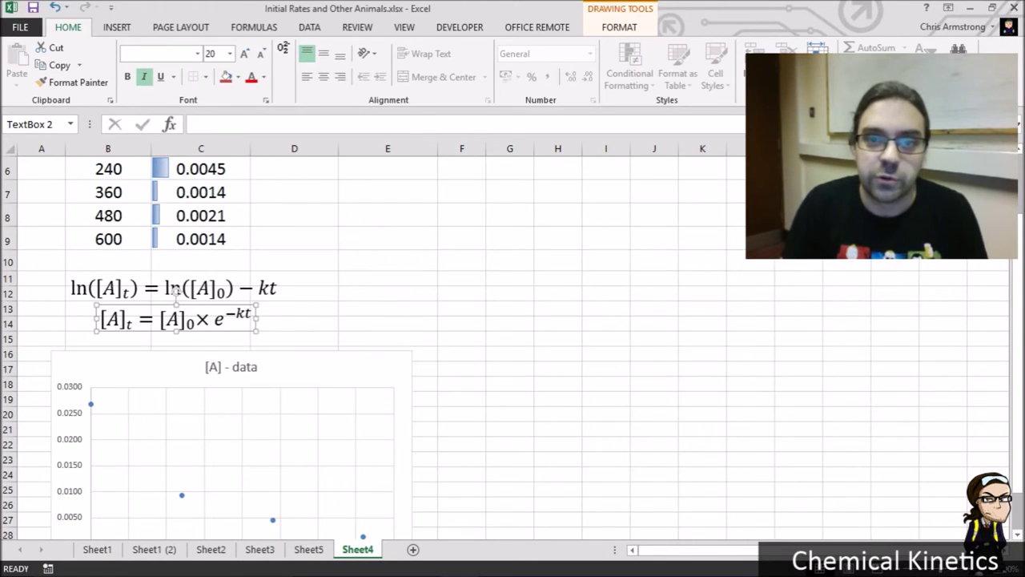
pyautogui.scroll(-2, 174, 291)
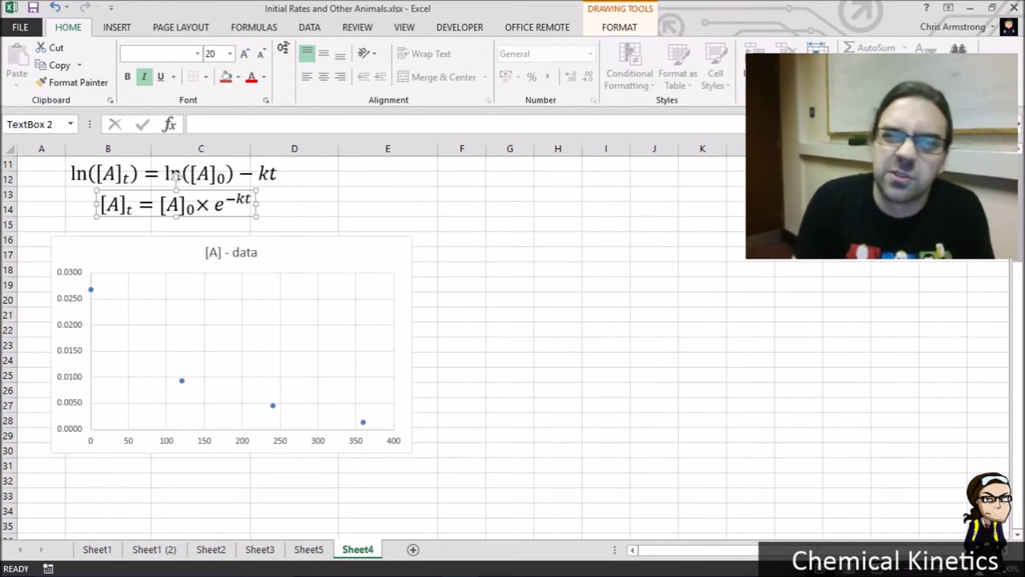
# - Copy the [A] - data header from C3 into D3 and reword the copy as "[A] - calc"
pyautogui.scroll(4, 374, 348)
pyautogui.click(294, 237)
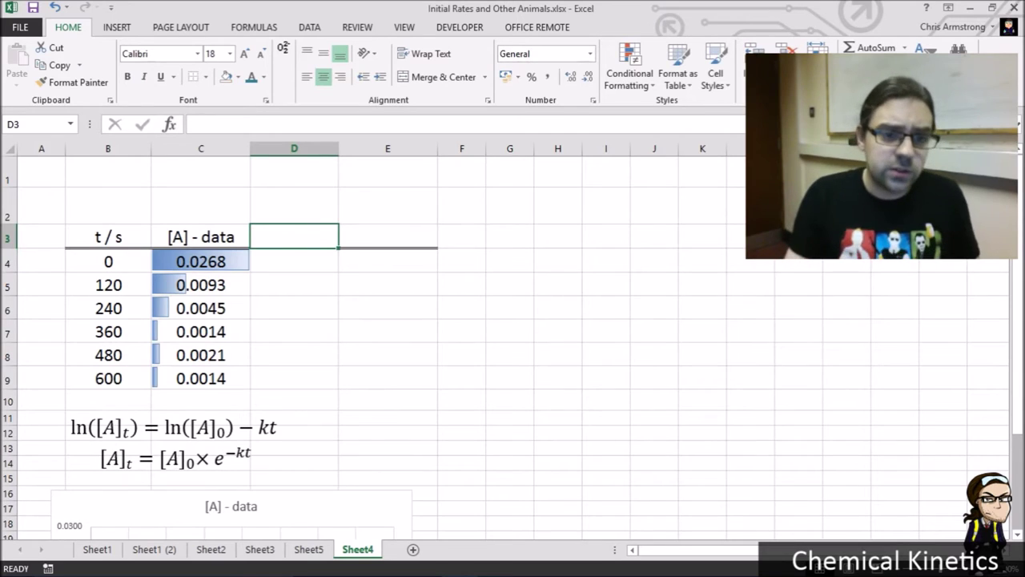
pyautogui.click(201, 237)
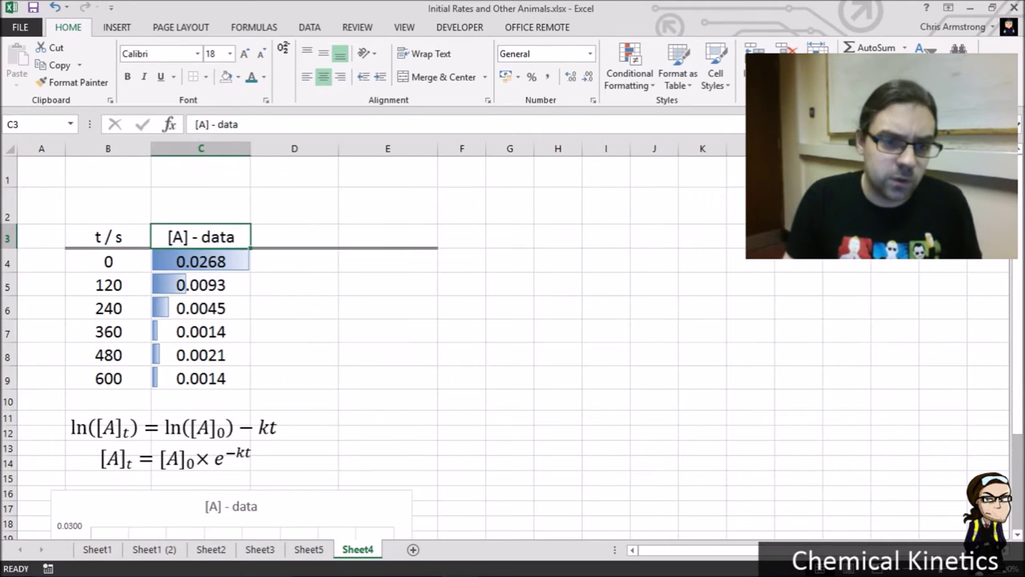
pyautogui.moveTo(250, 249); pyautogui.dragTo(325, 241)
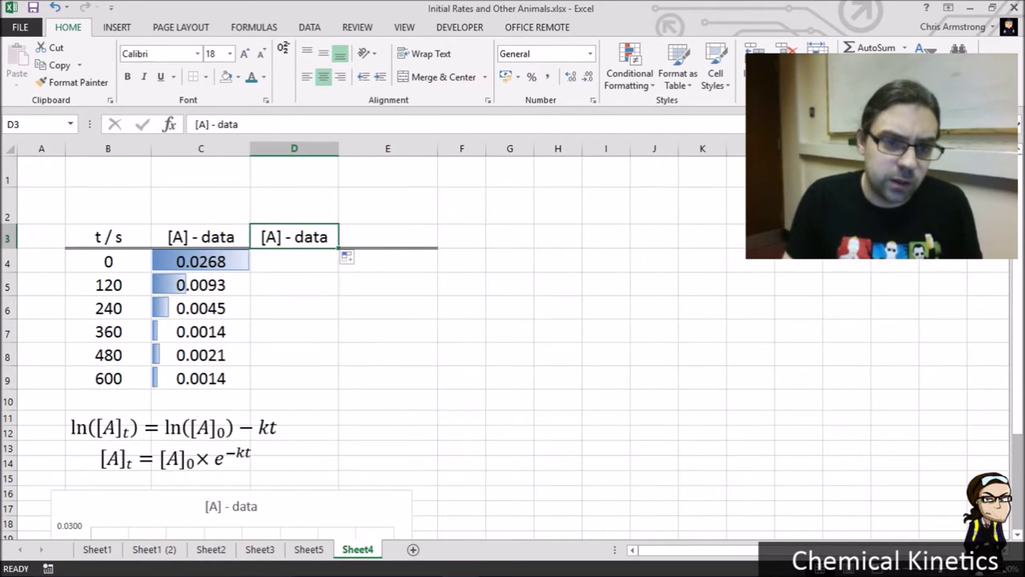
pyautogui.press('F2')
pyautogui.press('BackSpace')
pyautogui.press('BackSpace')
pyautogui.press('BackSpace')
pyautogui.press('BackSpace')
pyautogui.write('calc')
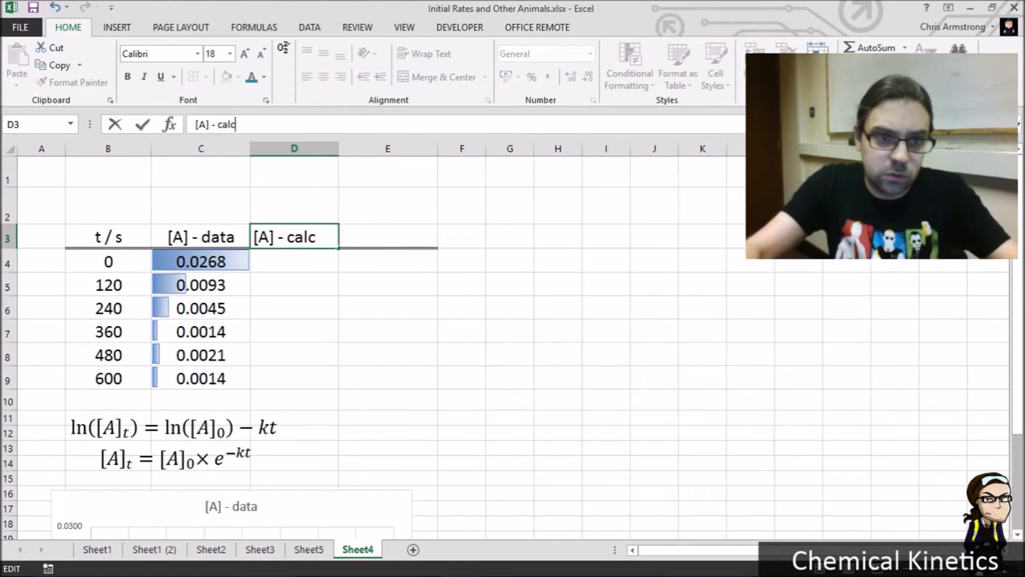
pyautogui.press('Return')
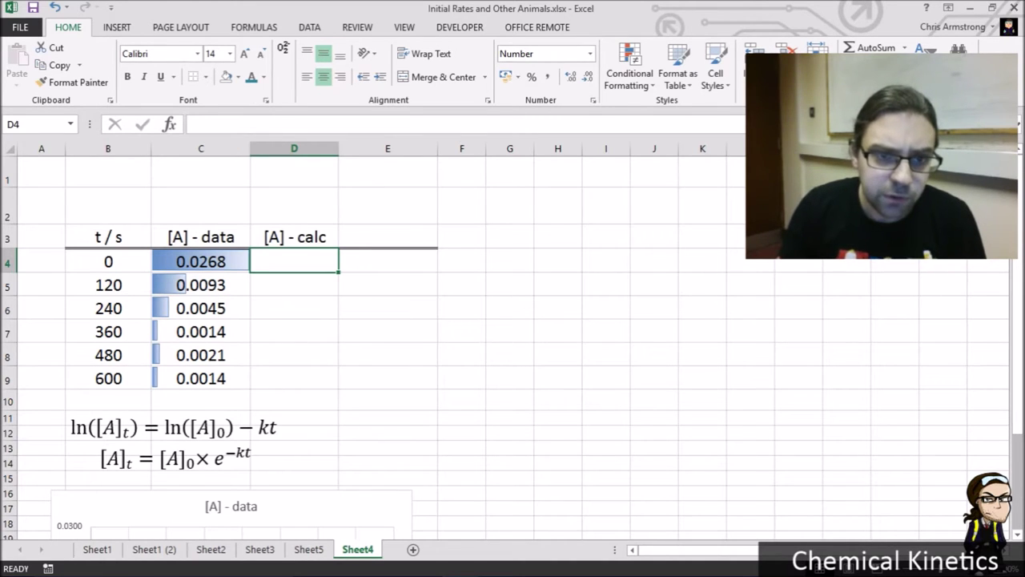
# - Enter the label "[A]0=" in cell C1 above the data table
pyautogui.press('Up')
pyautogui.press('Up')
pyautogui.press('Up')
pyautogui.press('Left')
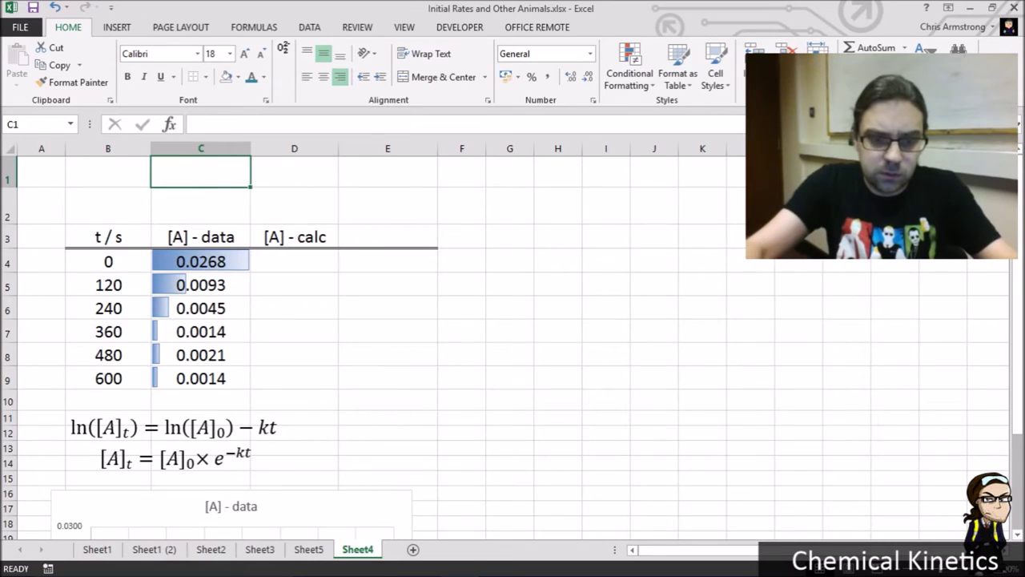
pyautogui.press('Right')
pyautogui.write('g')
pyautogui.press('BackSpace')
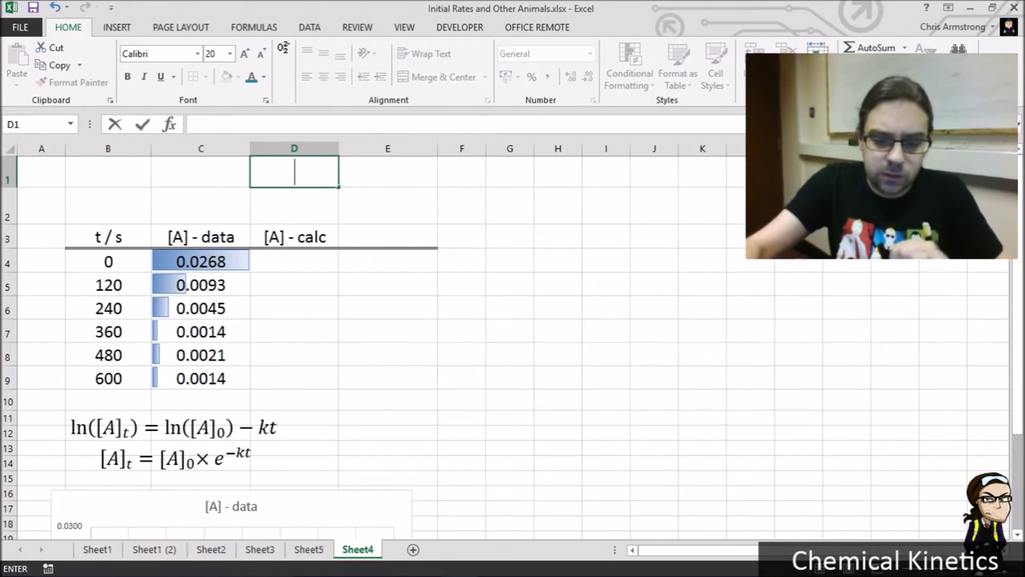
pyautogui.press('Left')
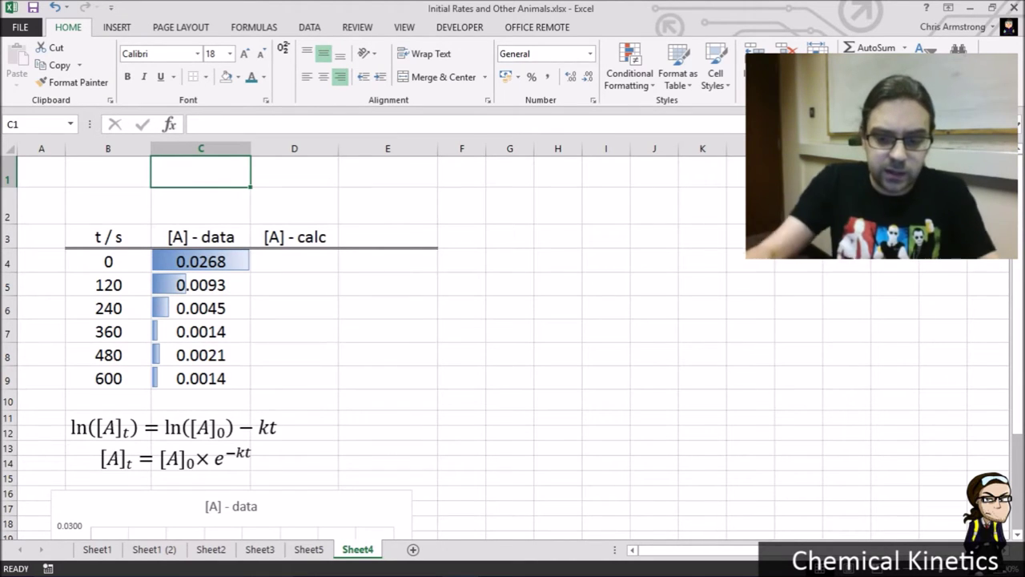
pyautogui.write('[A')
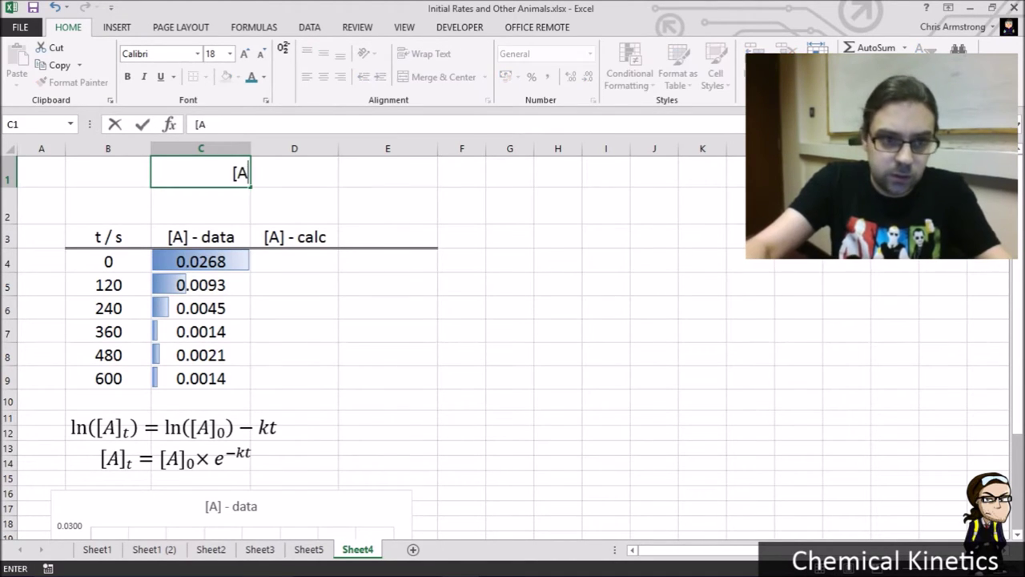
pyautogui.write(']0=')
pyautogui.press('Return')
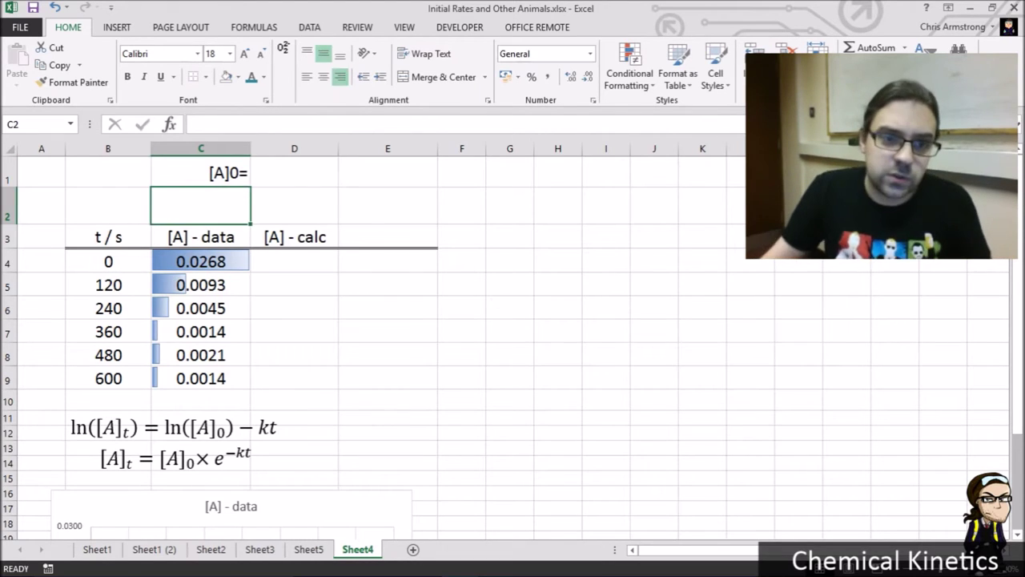
# - Format only the 0 in C1's label as subscript
pyautogui.click(200, 173)
pyautogui.moveTo(209, 125); pyautogui.dragTo(216, 125)
pyautogui.rightClick(214, 124)
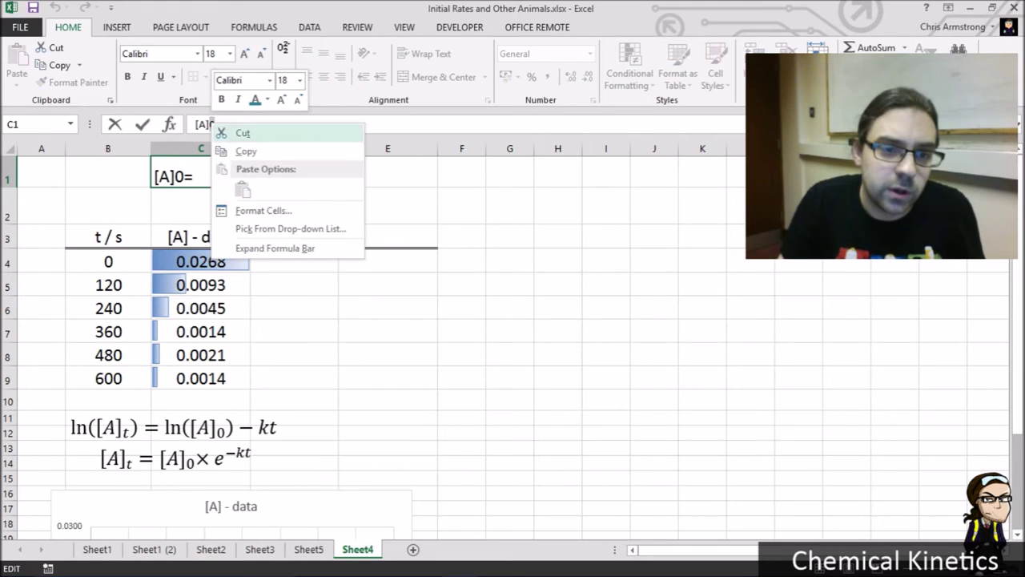
pyautogui.press('Escape')
pyautogui.hotkey('ctrl', '1')
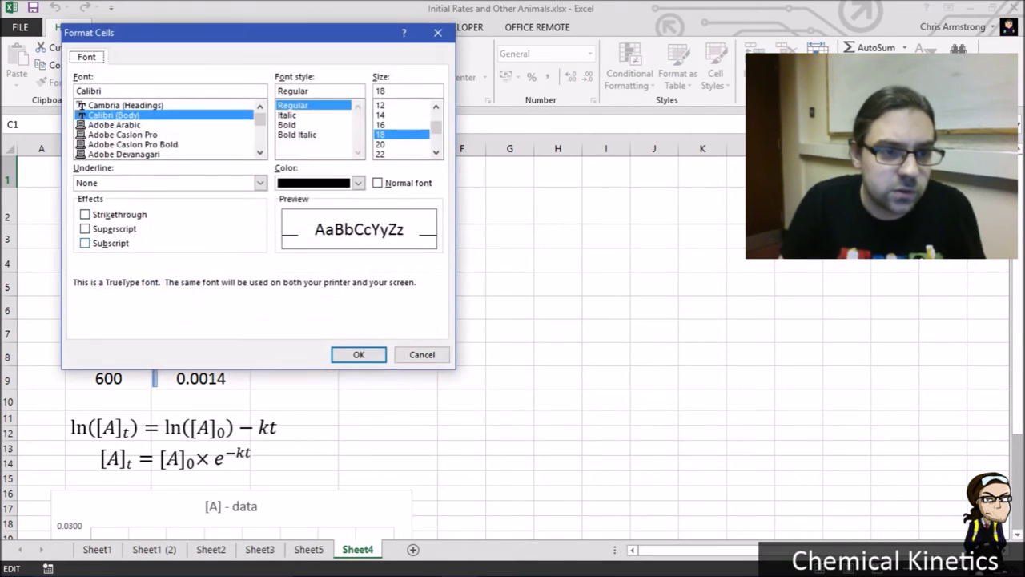
pyautogui.click(85, 241)
pyautogui.click(359, 355)
pyautogui.press('Return')
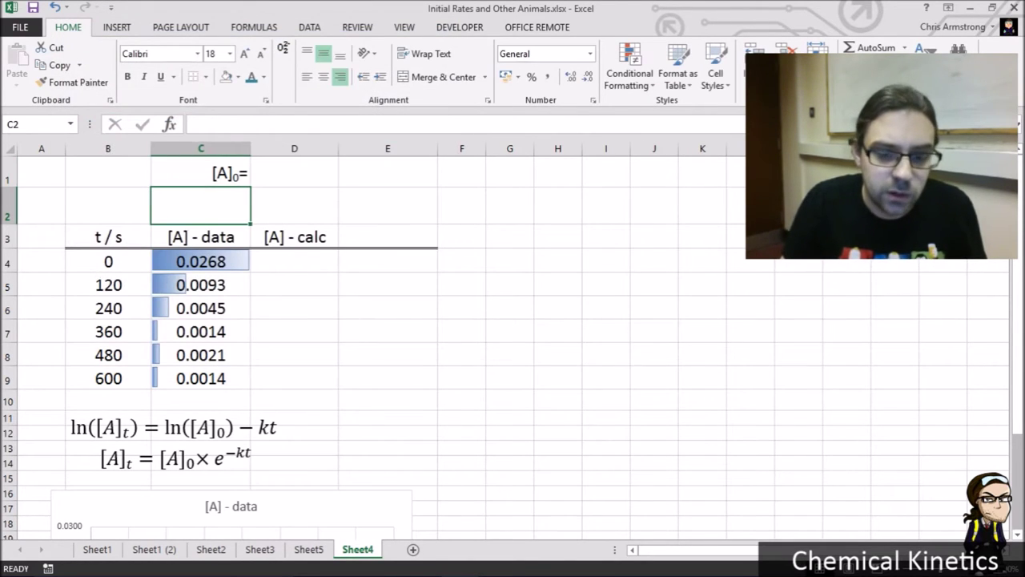
# - Label C2 "k=" and enter 1 as the value of both parameters in D1 and D2
pyautogui.write('k=')
pyautogui.press('Return')
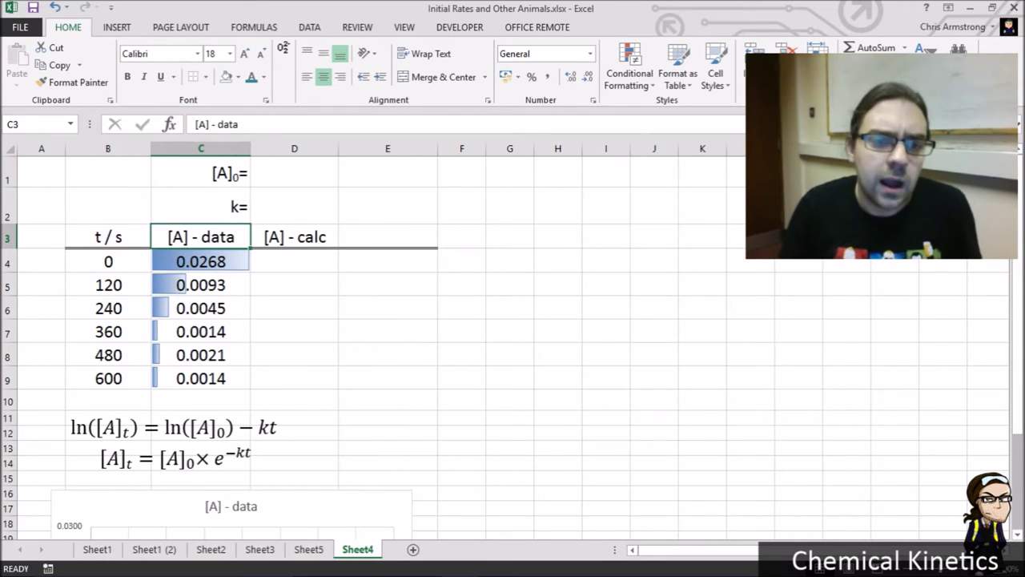
pyautogui.click(294, 173)
pyautogui.write('1')
pyautogui.press('Return')
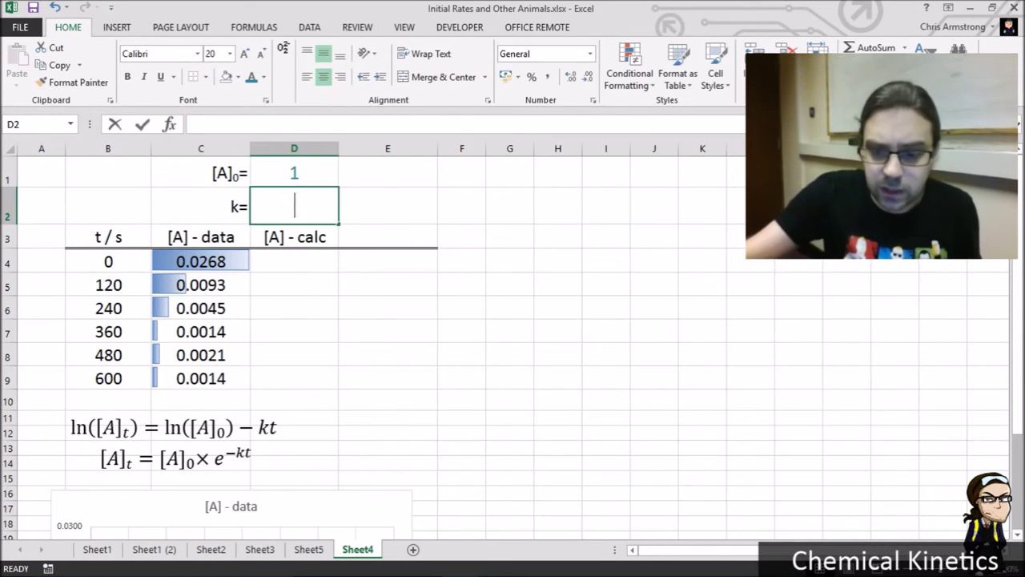
pyautogui.write('1')
pyautogui.press('Return')
pyautogui.moveTo(201, 173); pyautogui.dragTo(201, 207)
pyautogui.moveTo(294, 173); pyautogui.dragTo(294, 207)
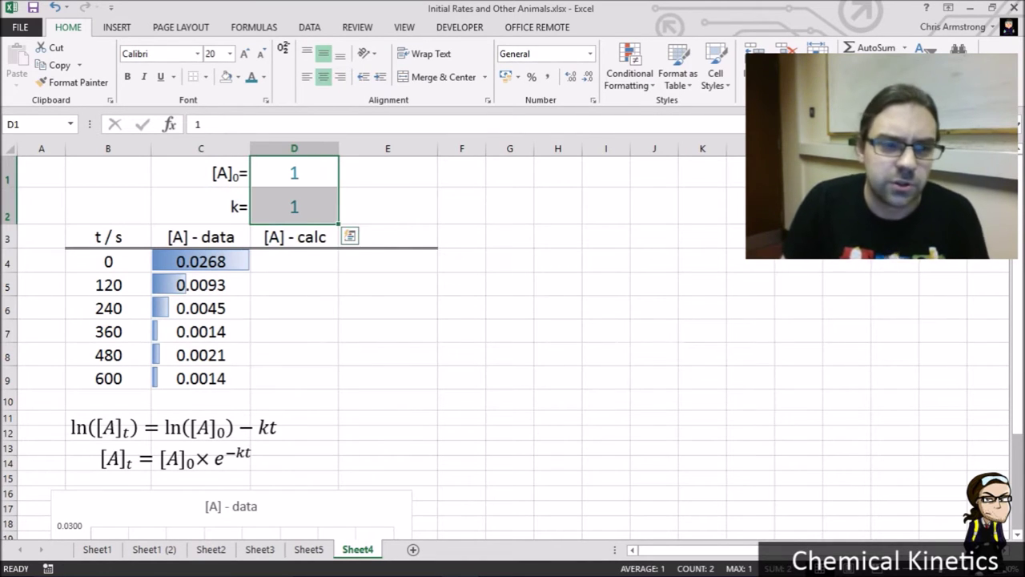
pyautogui.click(294, 206)
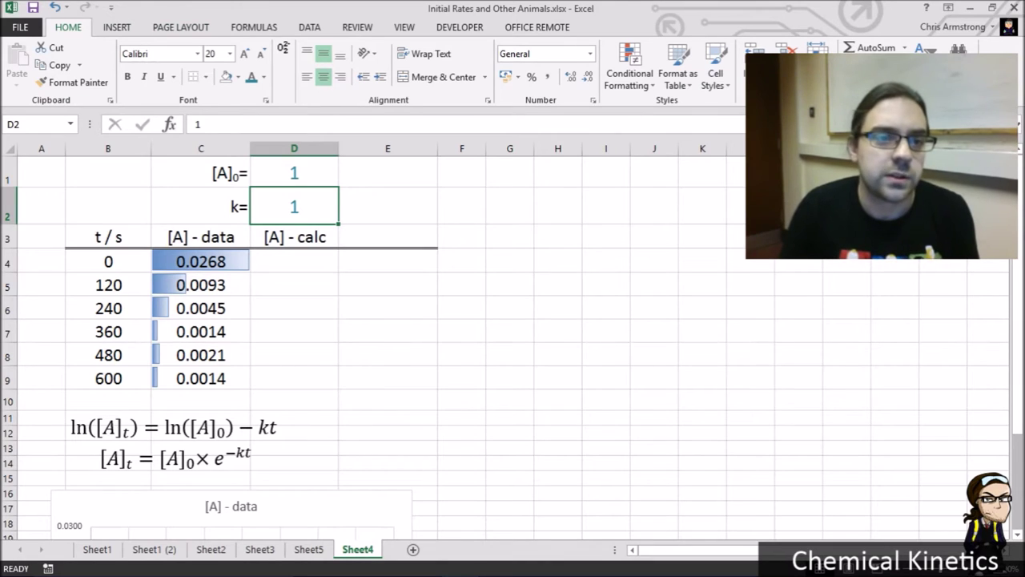
pyautogui.moveTo(201, 173); pyautogui.dragTo(201, 207)
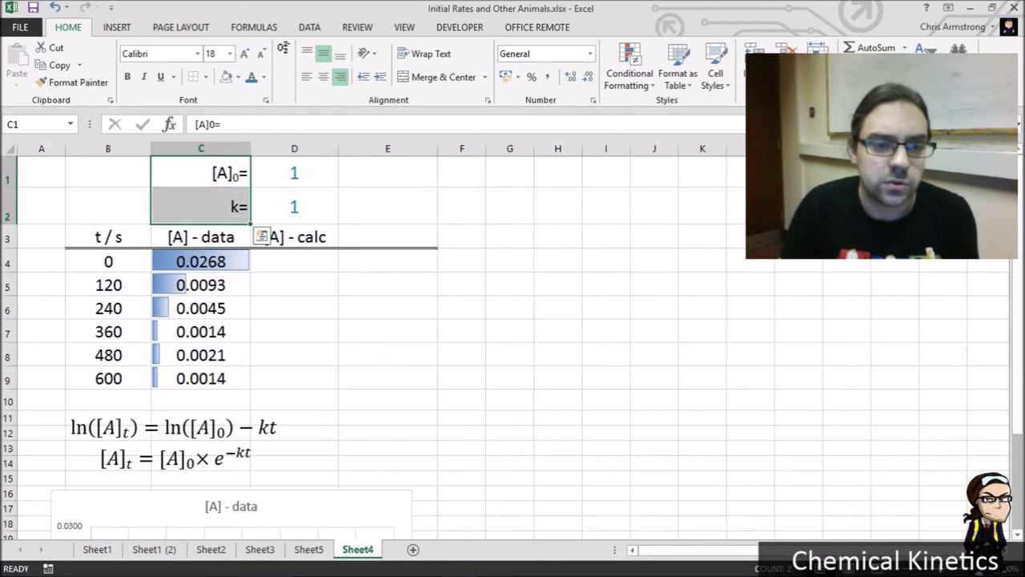
# - Define the workbook-scope name A_0 for the initial concentration cell D1
pyautogui.click(294, 173)
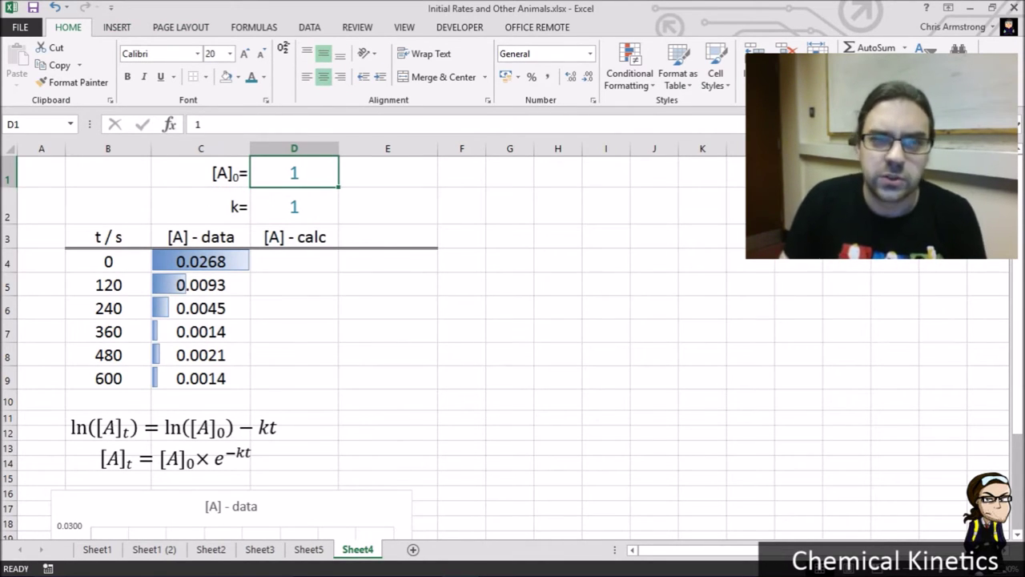
pyautogui.rightClick(301, 171)
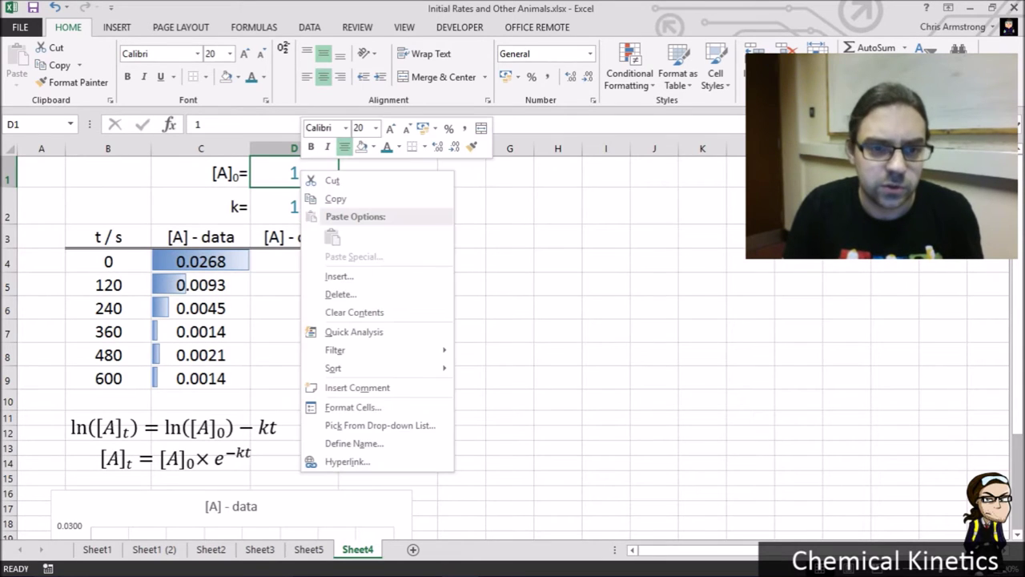
pyautogui.click(354, 443)
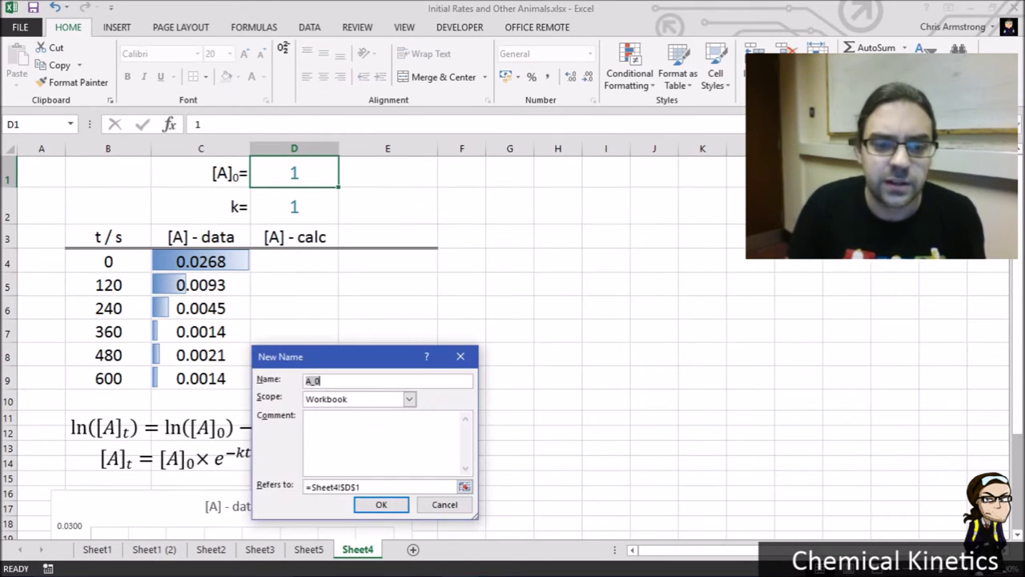
pyautogui.click(377, 381)
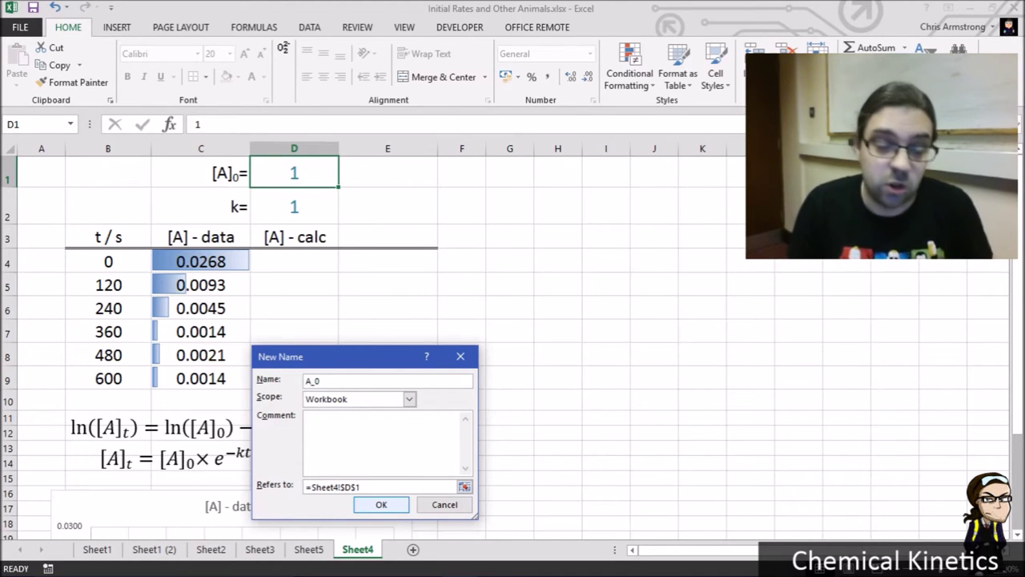
pyautogui.click(382, 504)
# - Define the workbook-scope name k for the rate constant cell D2
pyautogui.click(294, 207)
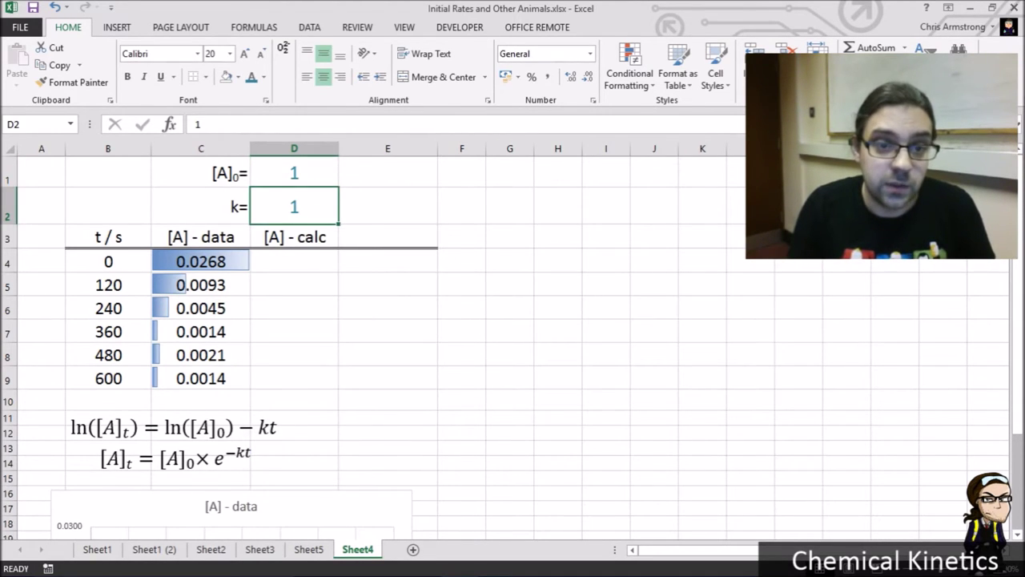
pyautogui.rightClick(303, 203)
pyautogui.click(354, 477)
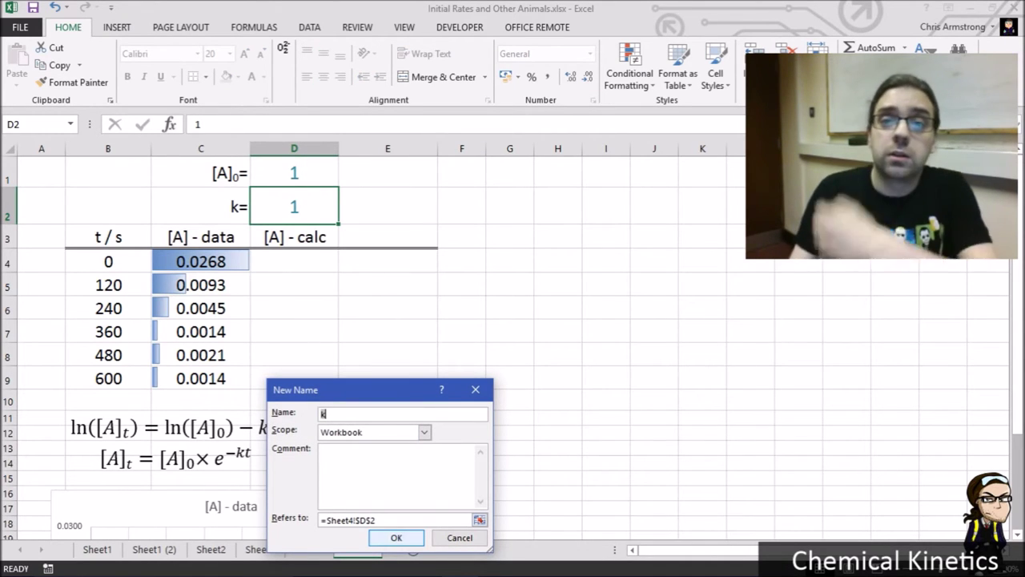
pyautogui.press('Return')
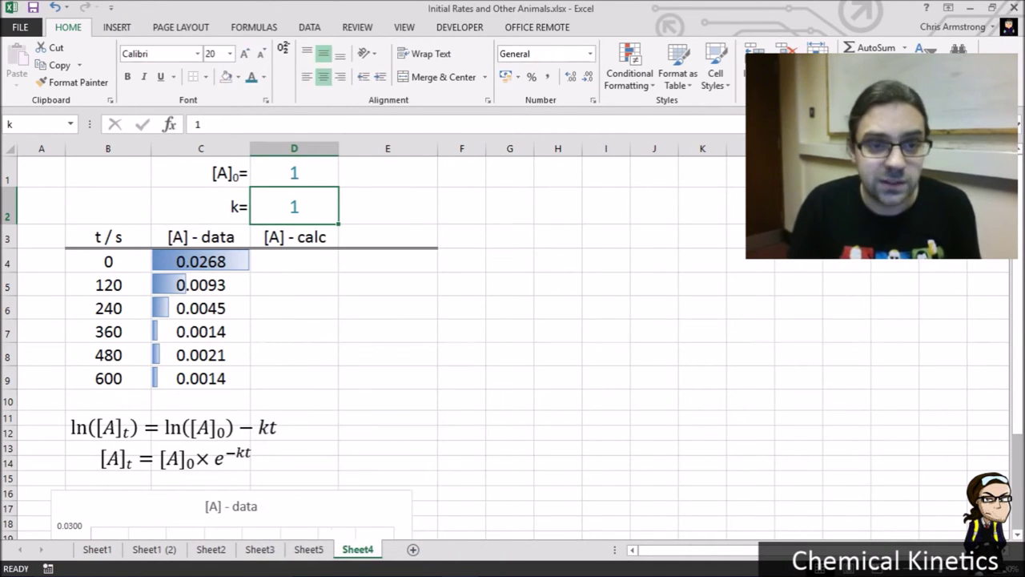
pyautogui.moveTo(200, 173); pyautogui.dragTo(201, 207)
pyautogui.click(201, 207)
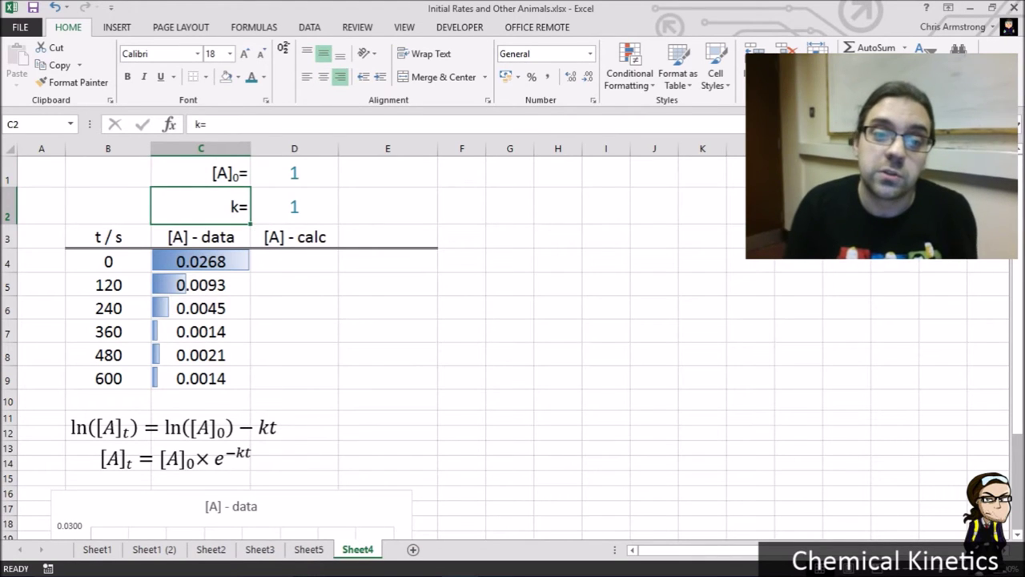
pyautogui.rightClick(300, 207)
pyautogui.press('Escape')
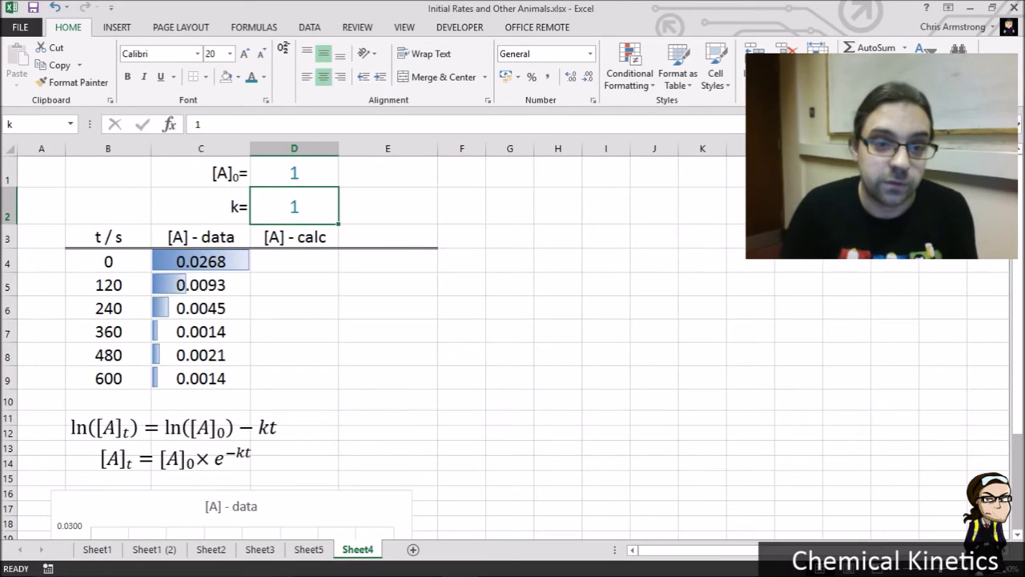
pyautogui.scroll(-2, 241, 320)
pyautogui.click(172, 319)
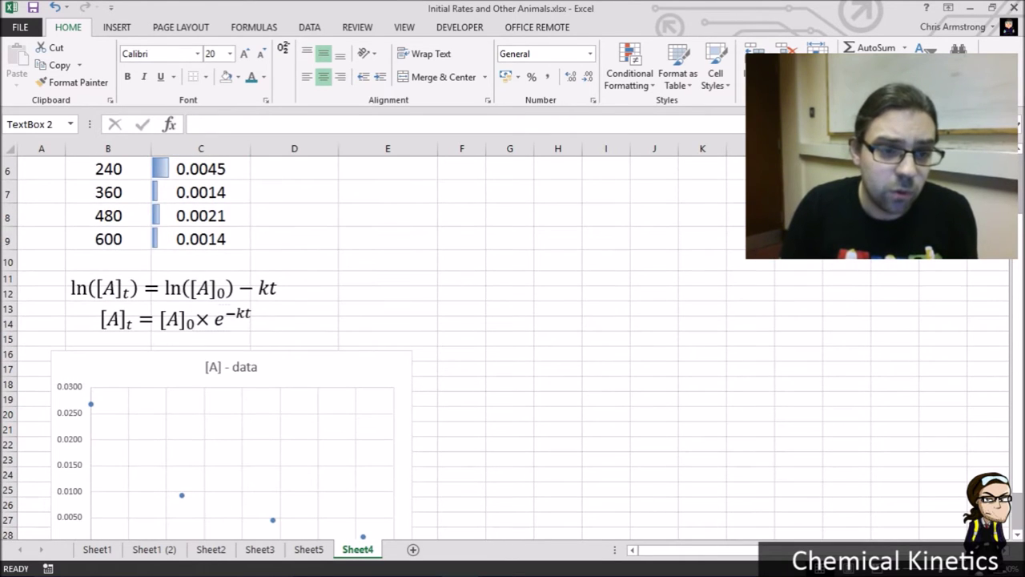
pyautogui.press('Escape')
pyautogui.scroll(2, 294, 288)
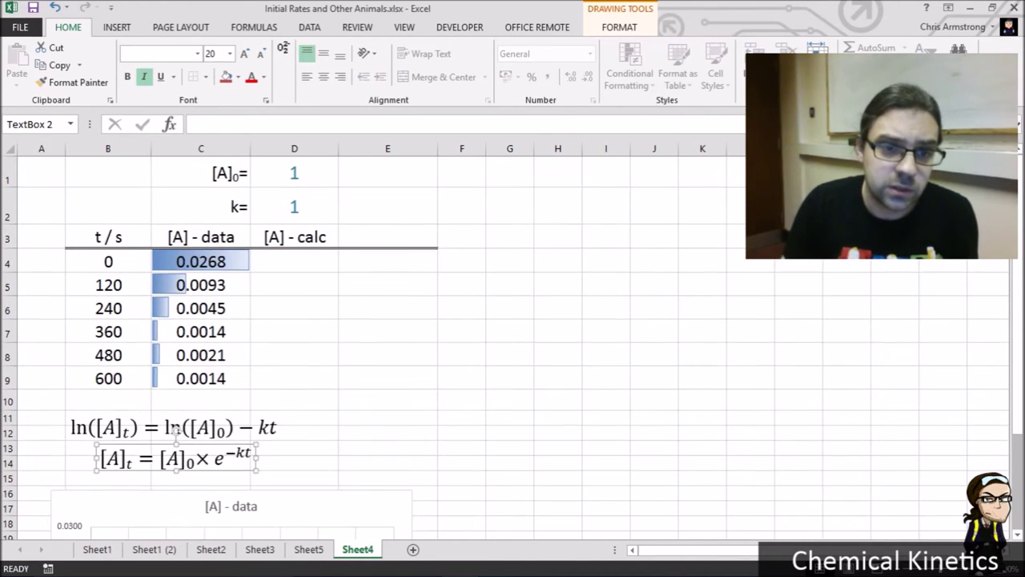
# - Begin the formula in D4 with the named initial concentration, =A_0
pyautogui.click(294, 261)
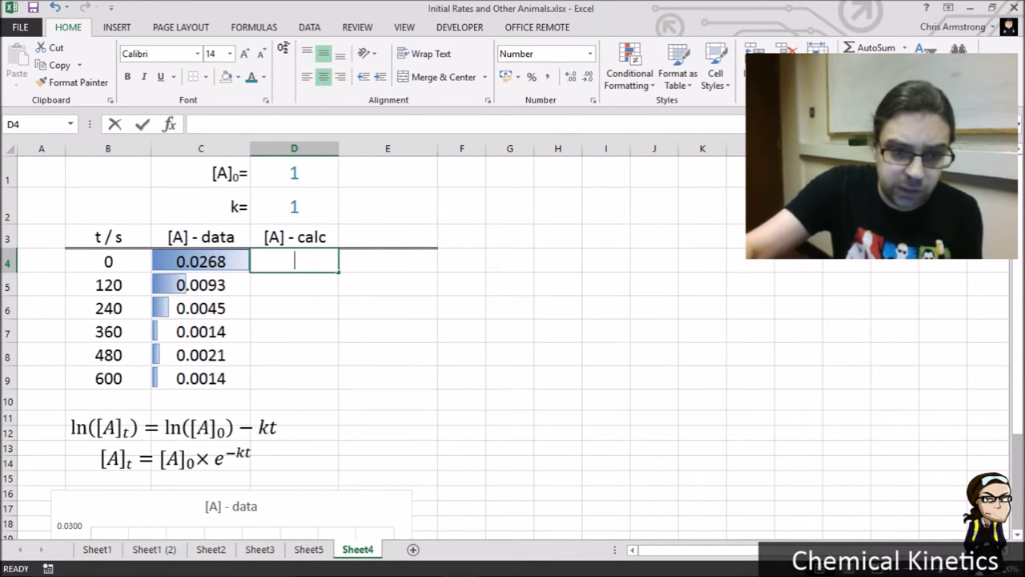
pyautogui.write('=')
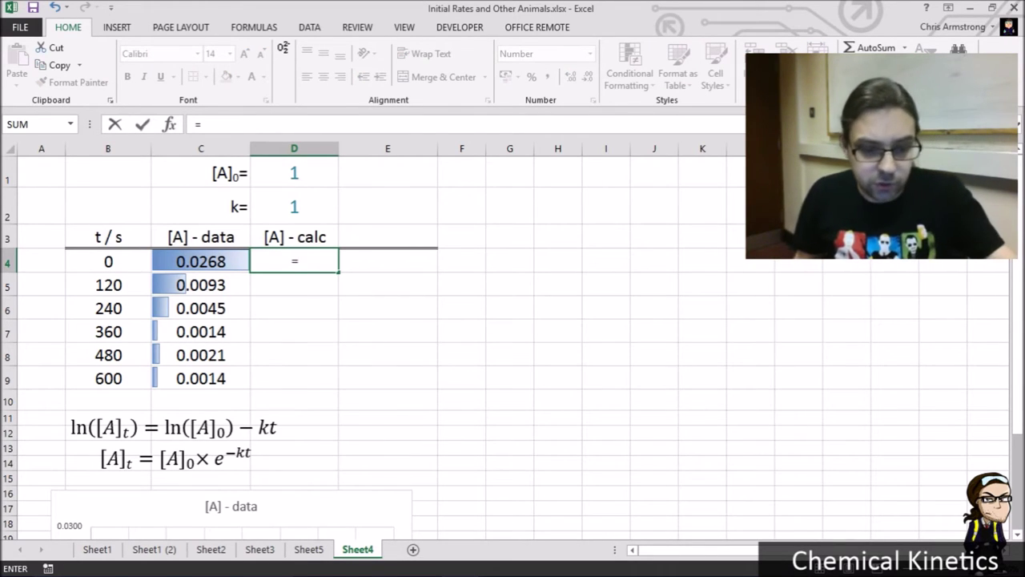
pyautogui.write('A_0')
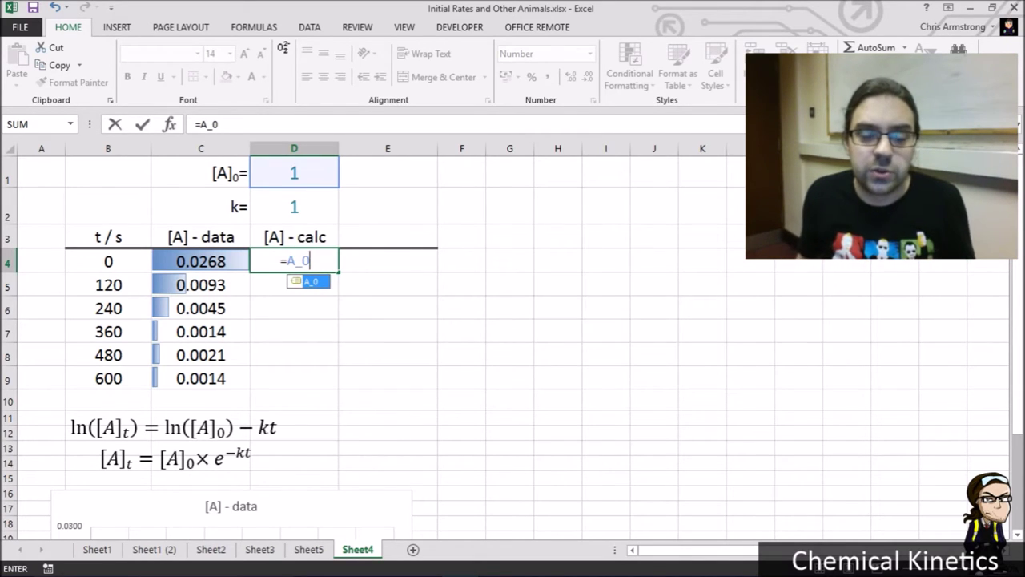
# - Swap A_0 for the absolute reference $D$1 in D4's formula and change it back to A_0
pyautogui.press('BackSpace')
pyautogui.press('BackSpace')
pyautogui.press('BackSpace')
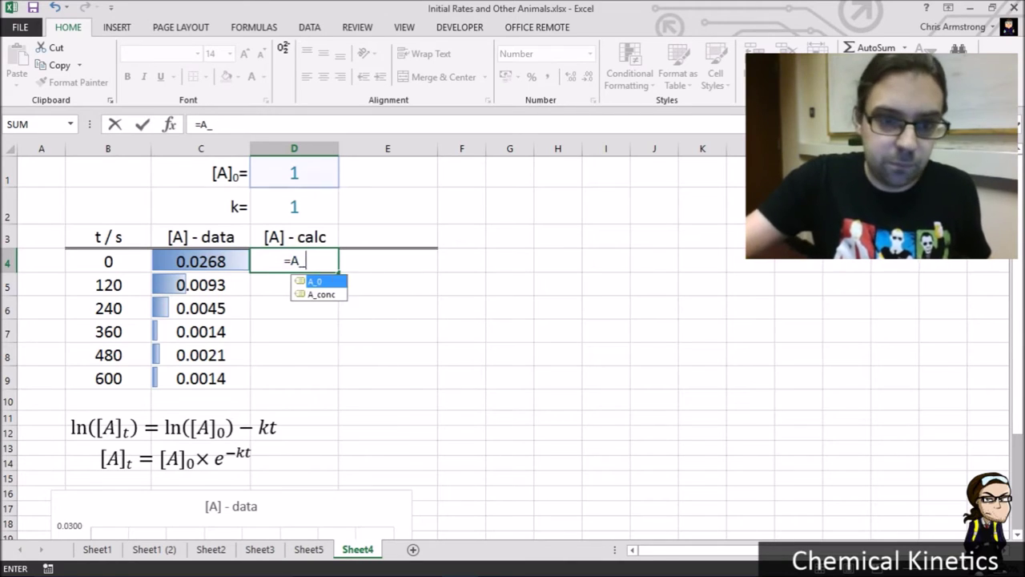
pyautogui.write('$')
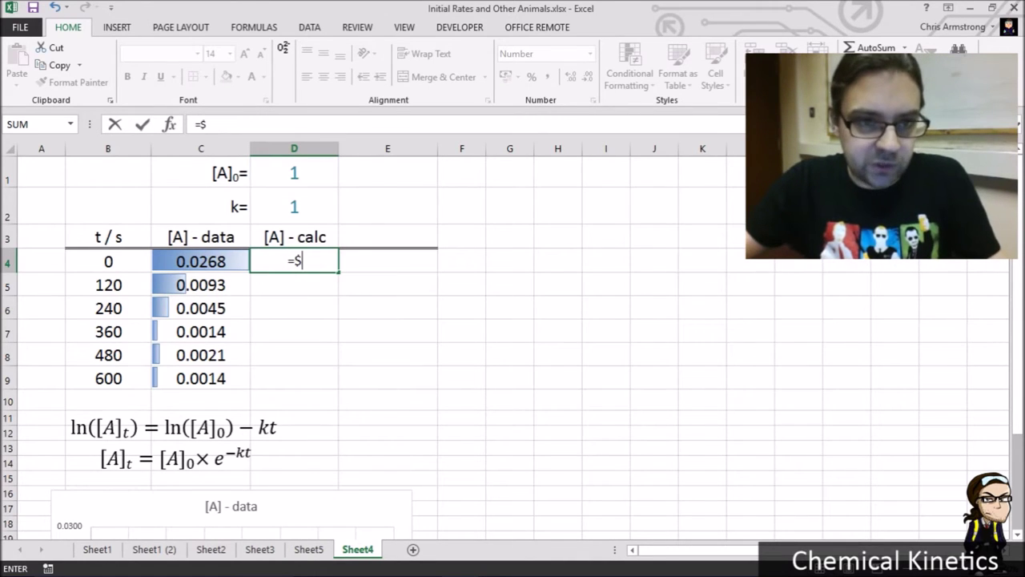
pyautogui.write('D$1')
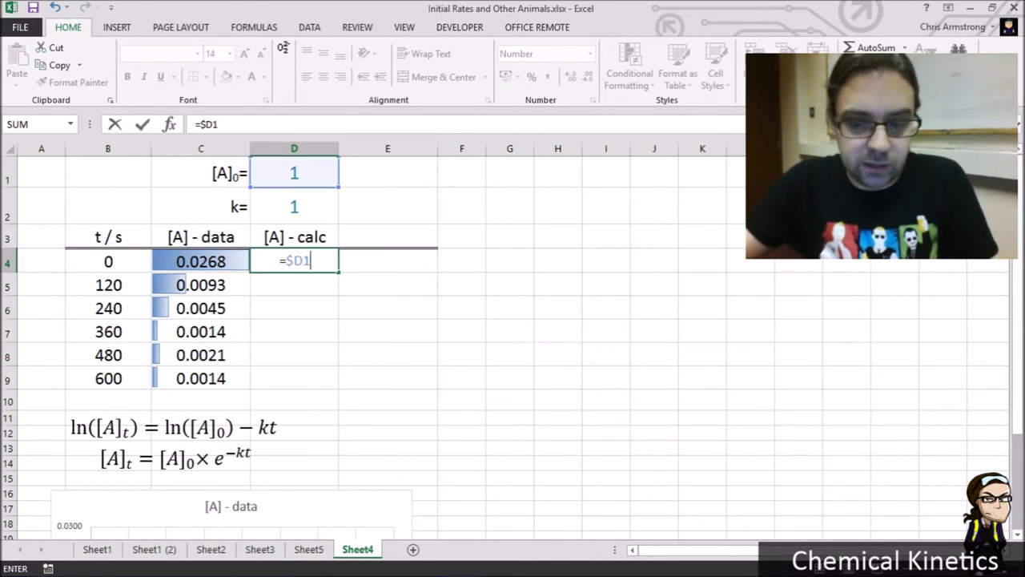
pyautogui.press('BackSpace')
pyautogui.write('$1')
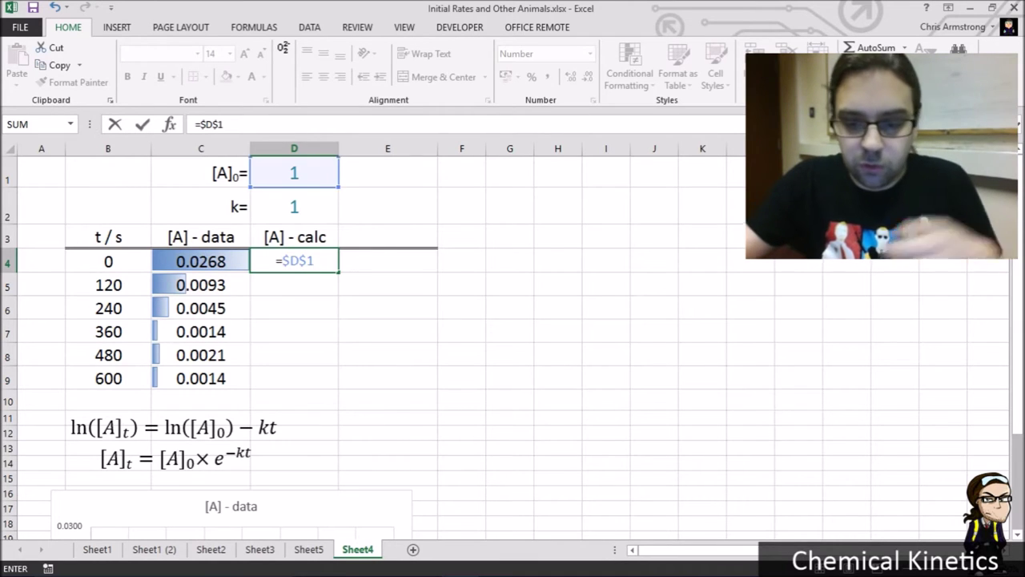
pyautogui.press('BackSpace')
pyautogui.press('BackSpace')
pyautogui.press('BackSpace')
pyautogui.press('BackSpace')
pyautogui.write('A_')
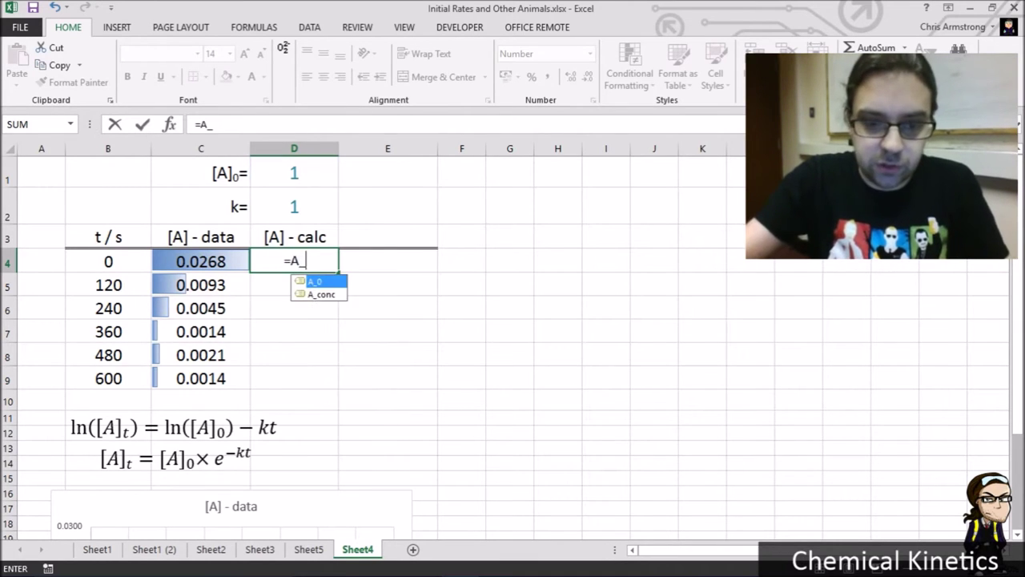
pyautogui.write('0')
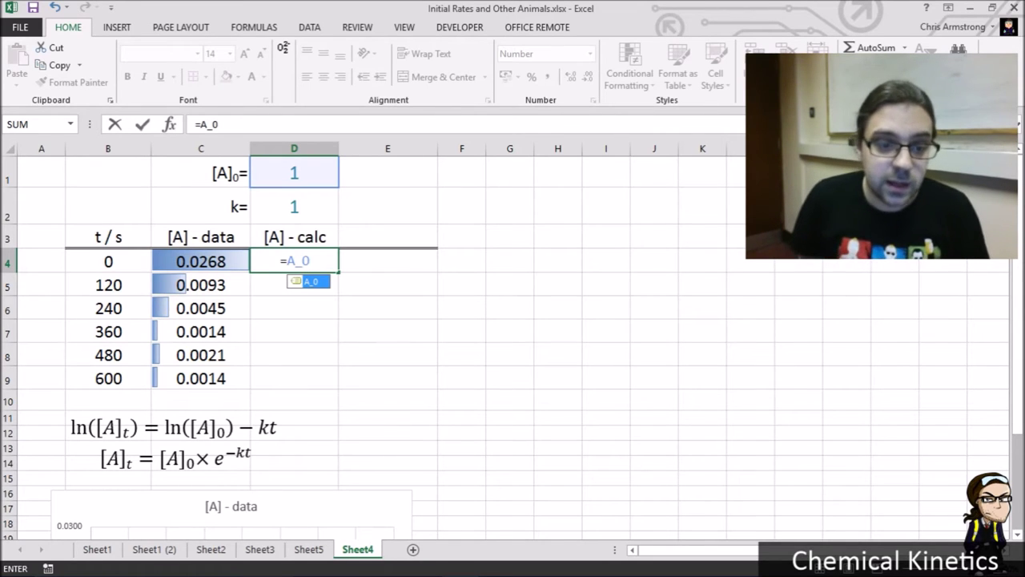
# - Complete D4's formula as =A_0*EXP(-k*B4), using the EXP function for the exponential term
pyautogui.write('*')
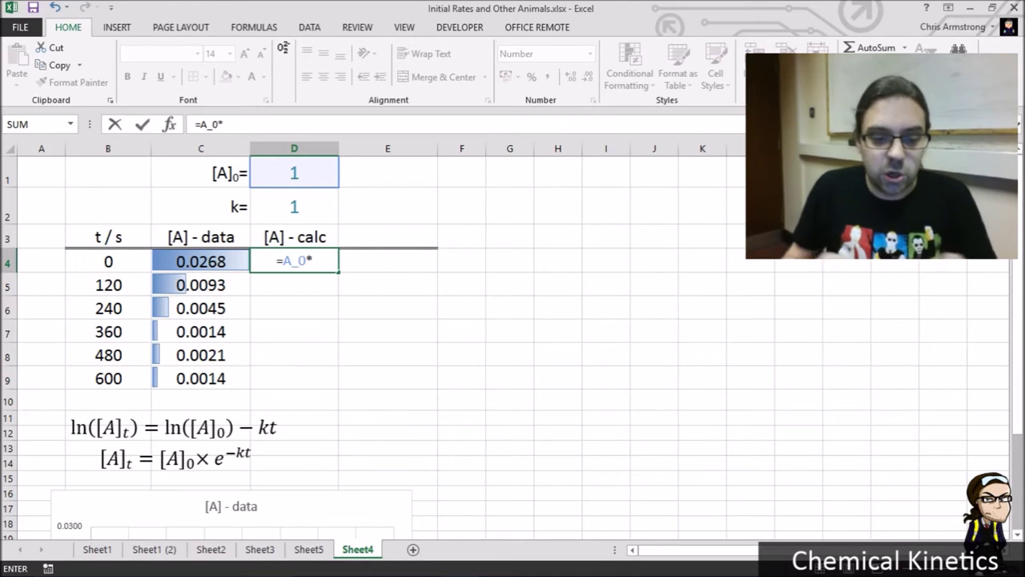
pyautogui.write('e^')
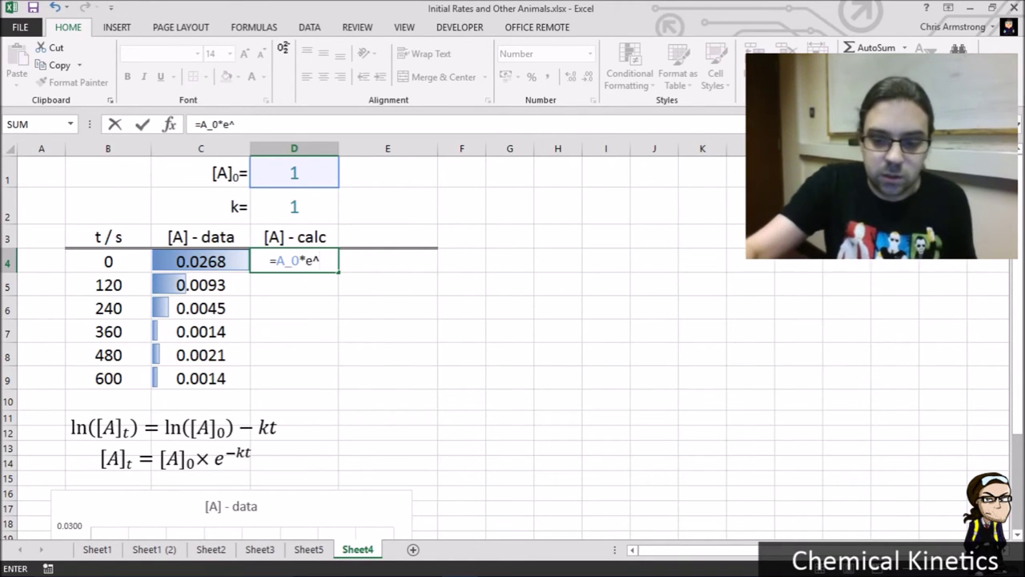
pyautogui.press('BackSpace')
pyautogui.press('BackSpace')
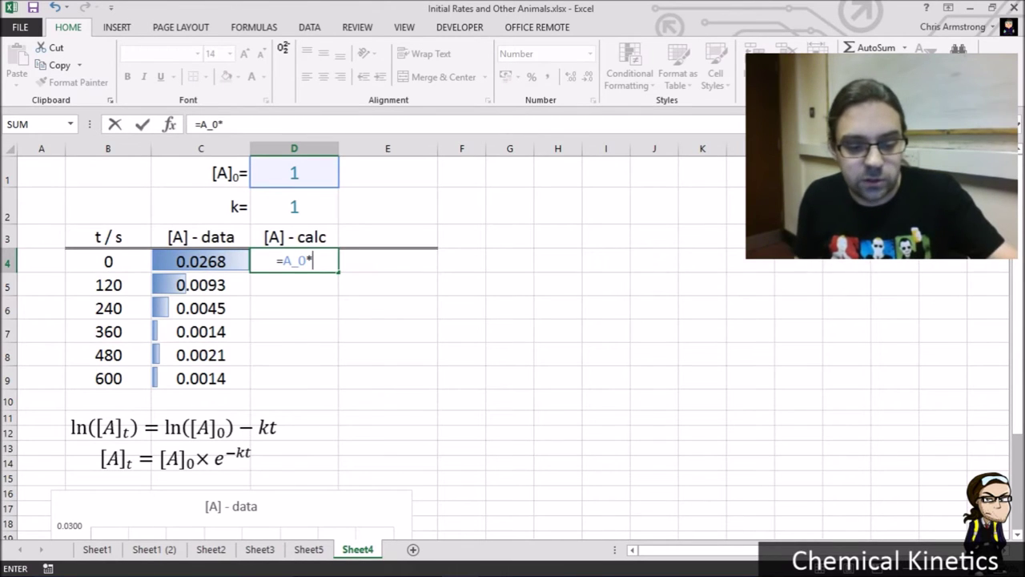
pyautogui.write('EXP(')
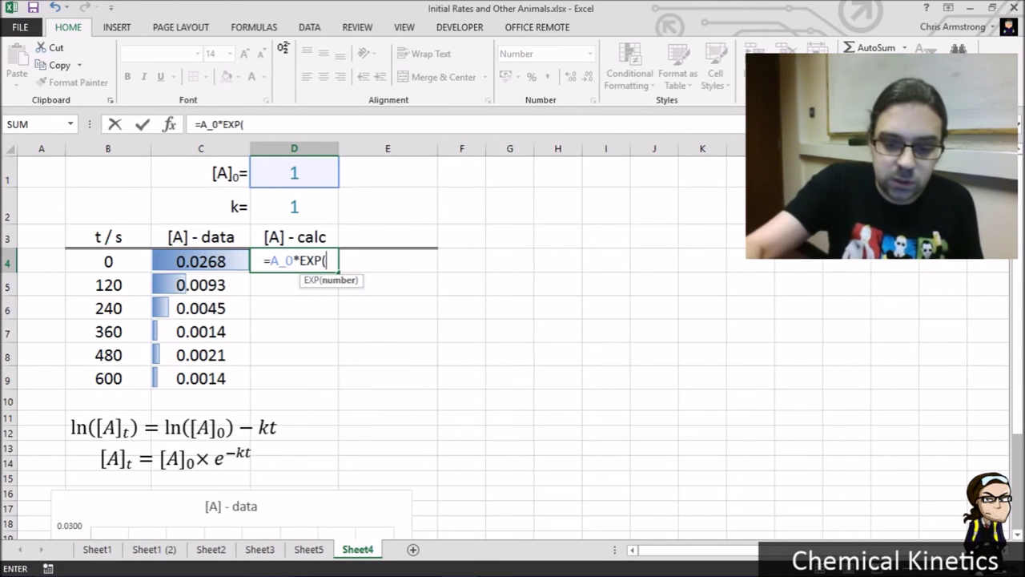
pyautogui.write('-k*')
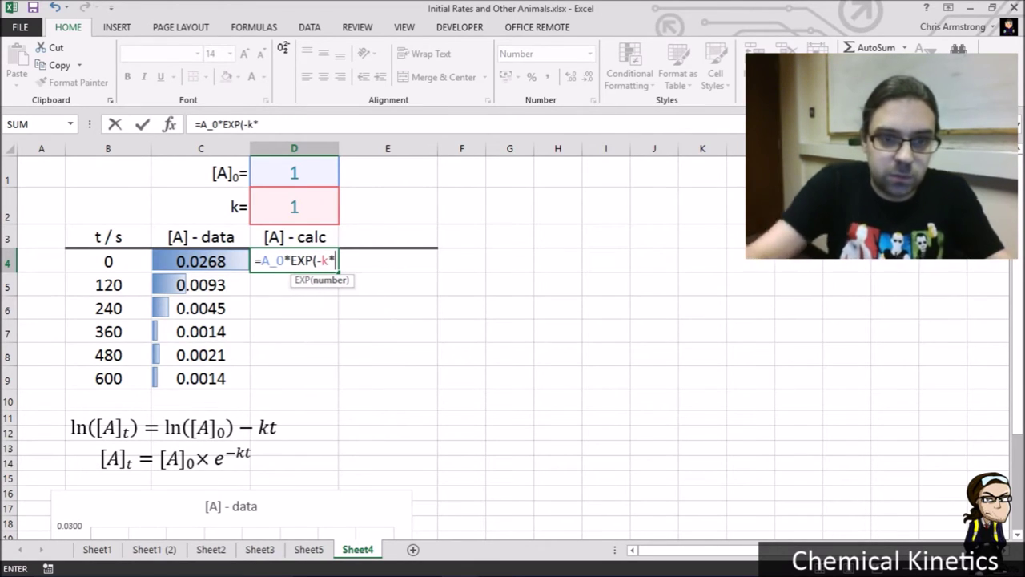
pyautogui.click(108, 262)
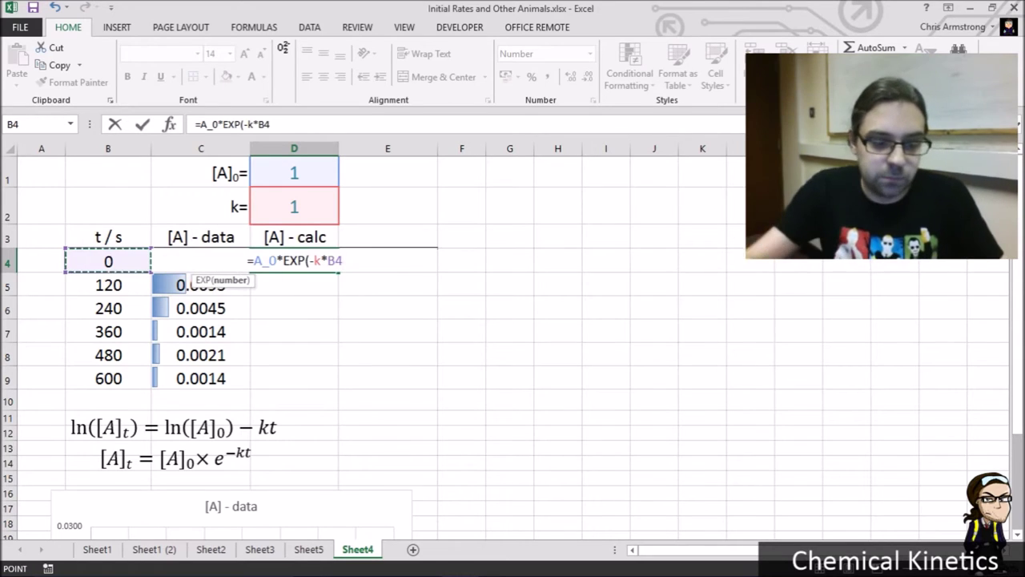
pyautogui.write(')')
pyautogui.press('Return')
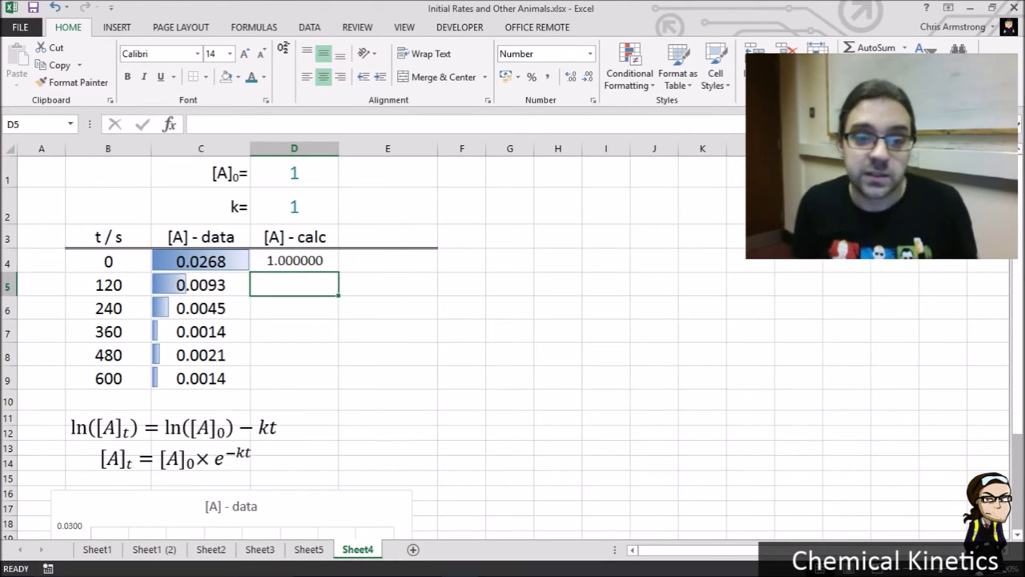
# - Fill the formula in D4 down the [A] - calc column through D9
pyautogui.click(294, 173)
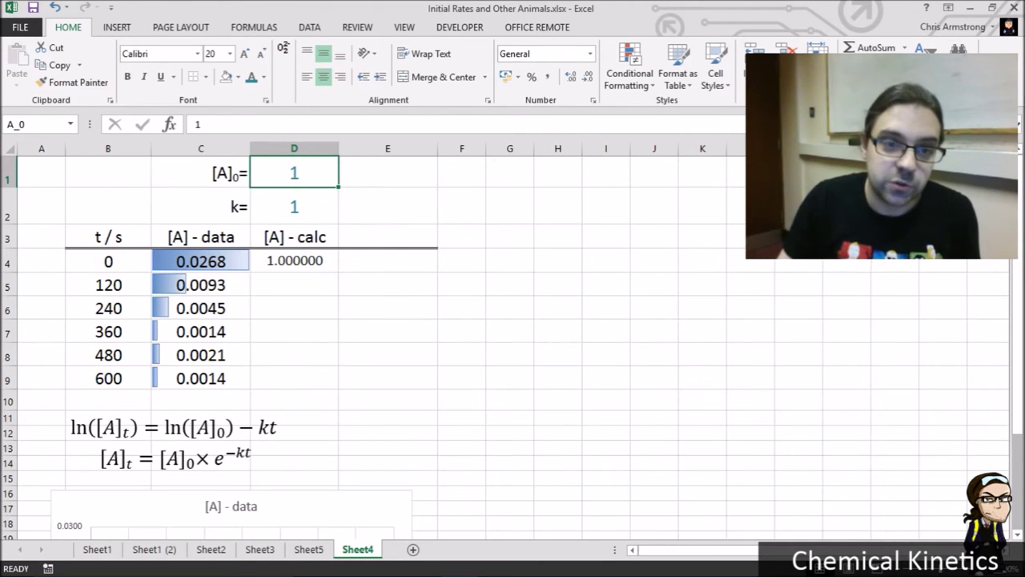
pyautogui.click(108, 261)
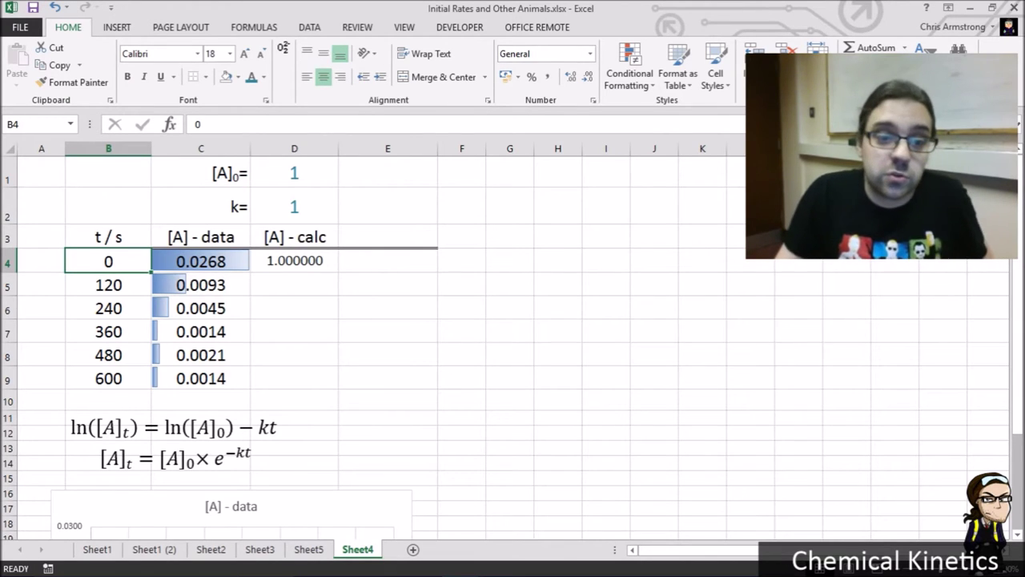
pyautogui.click(294, 261)
pyautogui.moveTo(338, 272); pyautogui.dragTo(338, 384)
# - Inspect the formulas in D9, D4 and D7 to check which cells they refer to
pyautogui.click(295, 378)
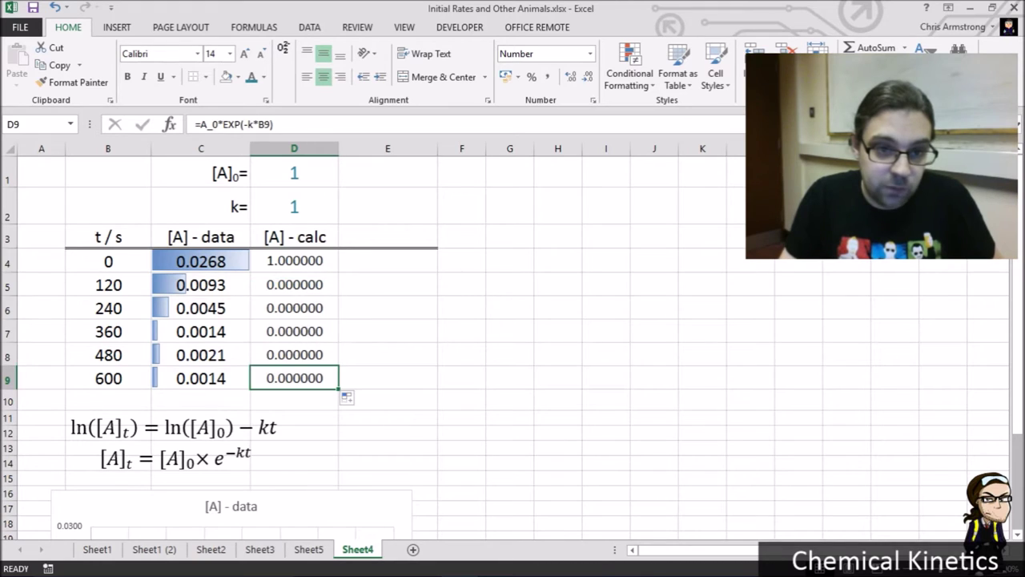
pyautogui.click(294, 261)
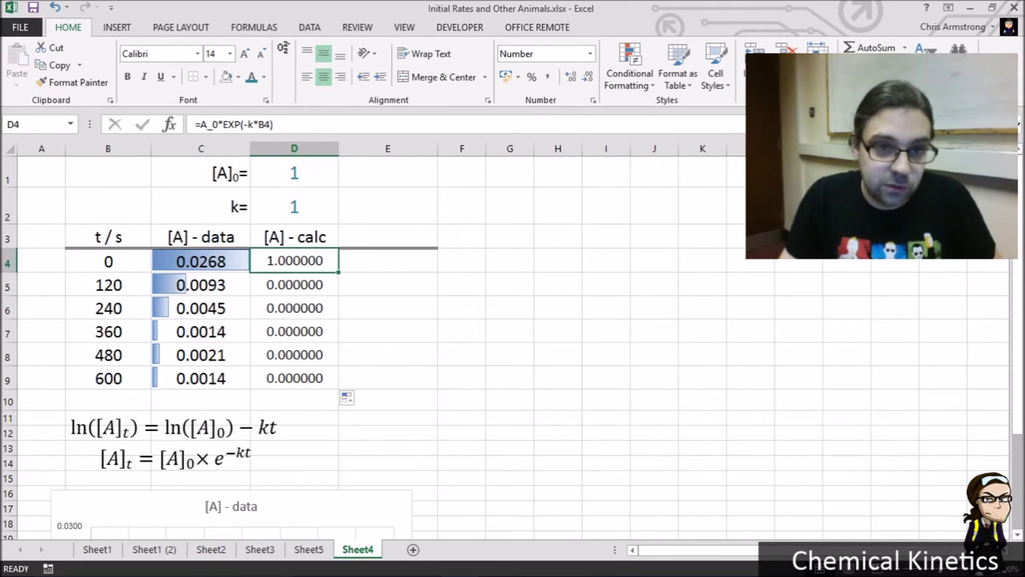
pyautogui.click(294, 332)
pyautogui.press('F2')
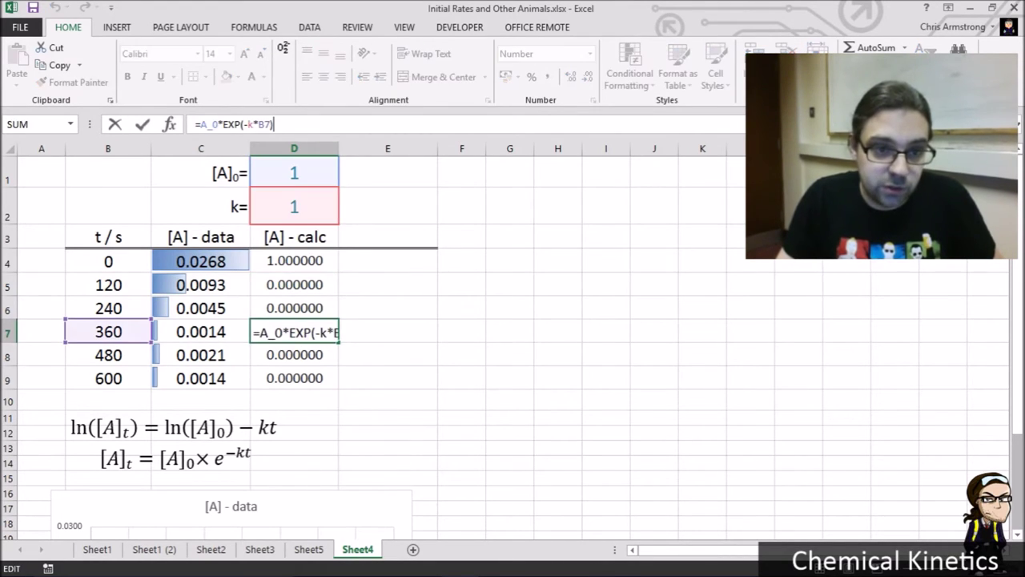
pyautogui.press('Return')
pyautogui.click(293, 261)
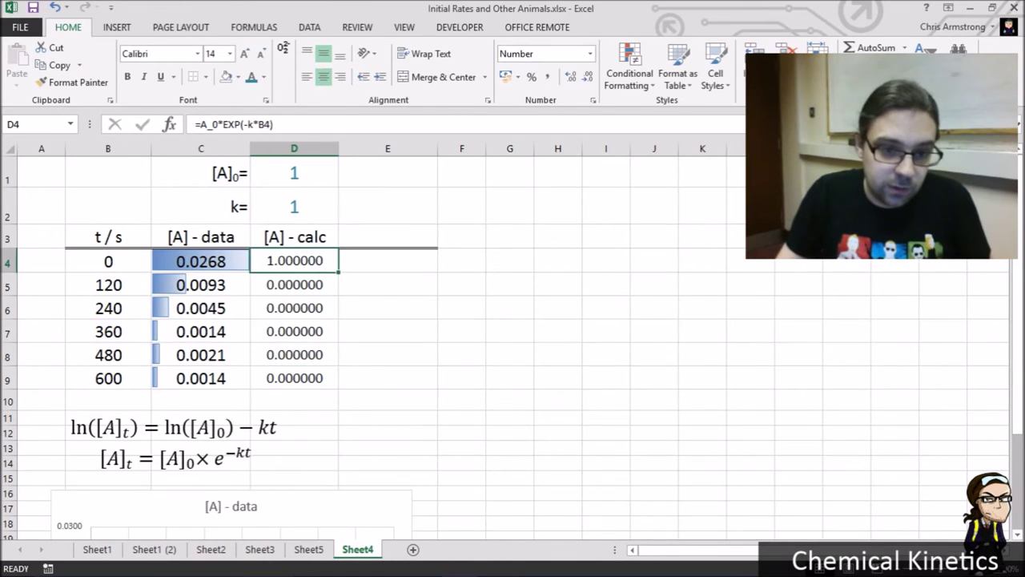
# - Extend the chart's source range to add the [A] - calc values in D4:D7 as a second series
pyautogui.scroll(-3, 294, 288)
pyautogui.click(288, 320)
pyautogui.scroll(3, 288, 320)
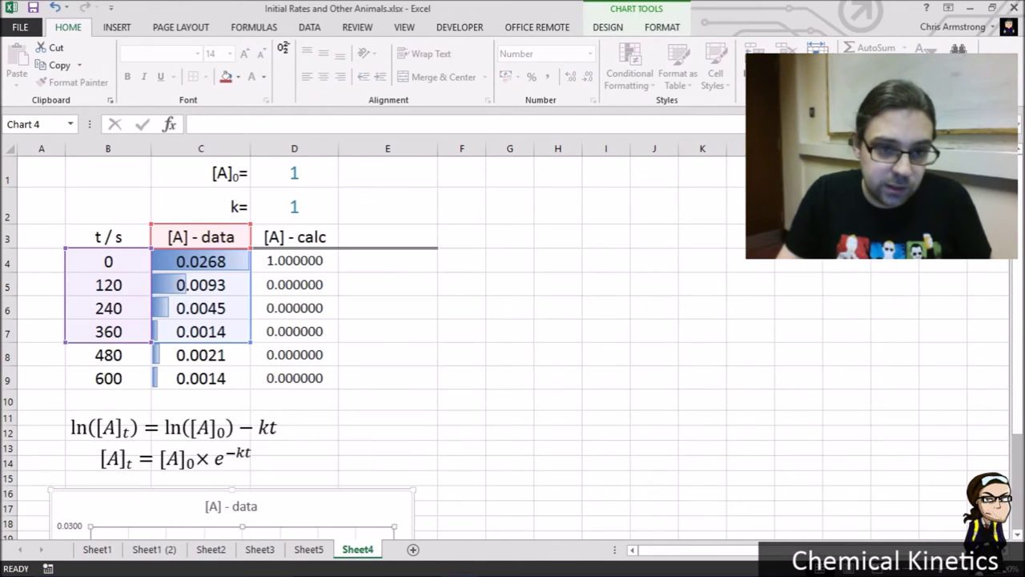
pyautogui.moveTo(250, 342); pyautogui.dragTo(337, 343)
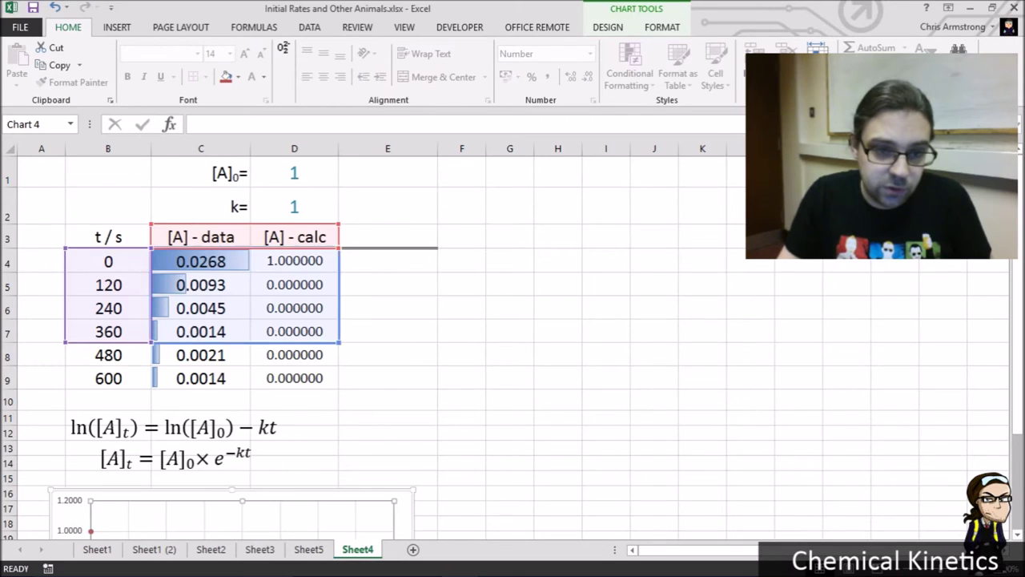
pyautogui.scroll(-3, 513, 344)
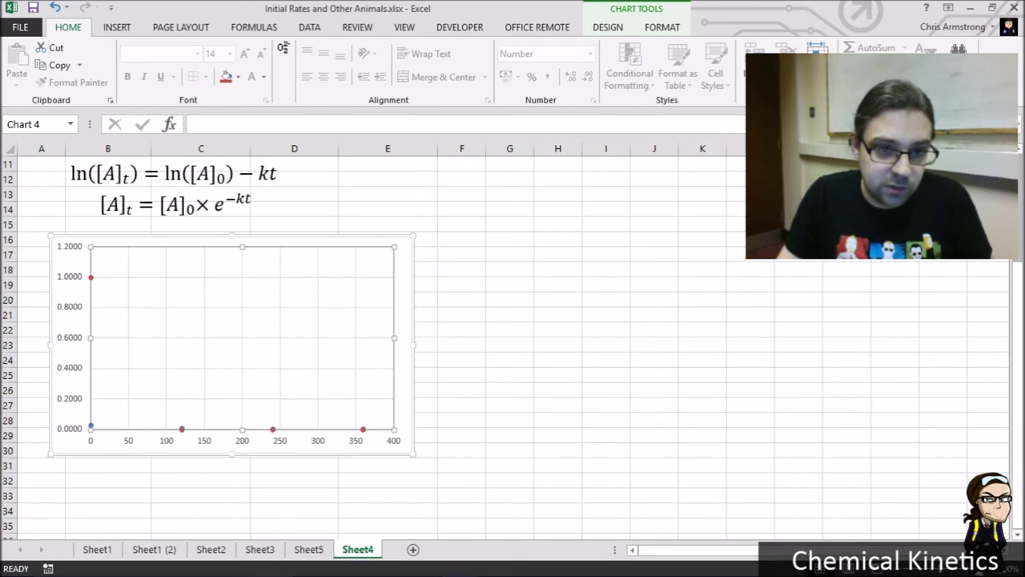
# - Try 0.5 and 0.05 as the rate constant k in D2
pyautogui.scroll(3, 294, 337)
pyautogui.click(294, 207)
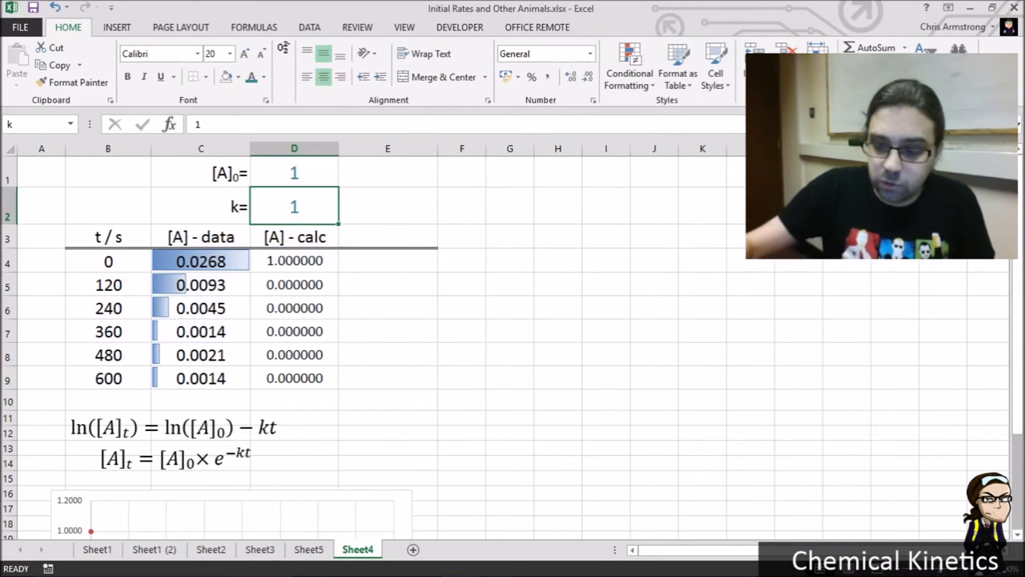
pyautogui.write('0.')
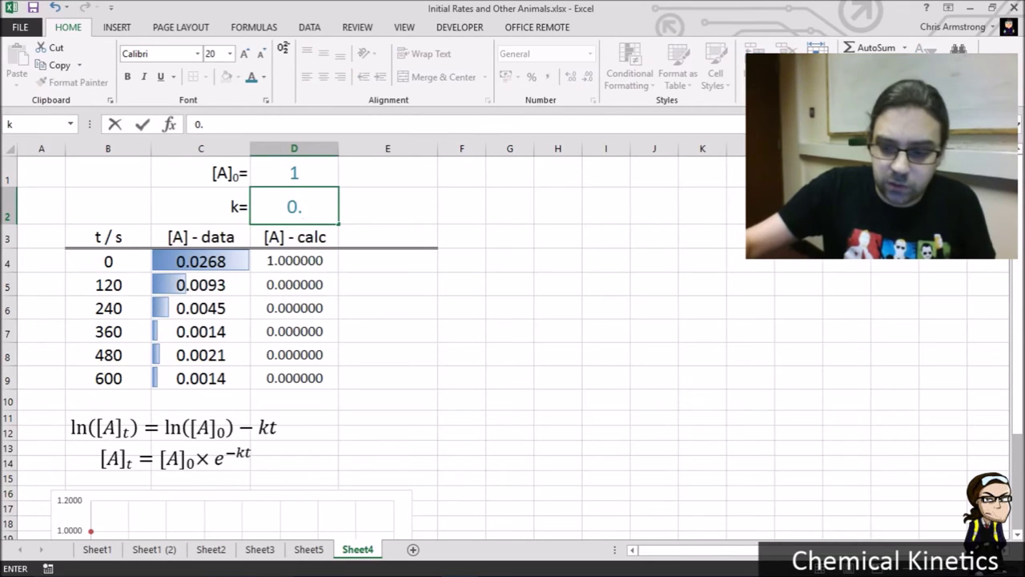
pyautogui.write('5')
pyautogui.press('Return')
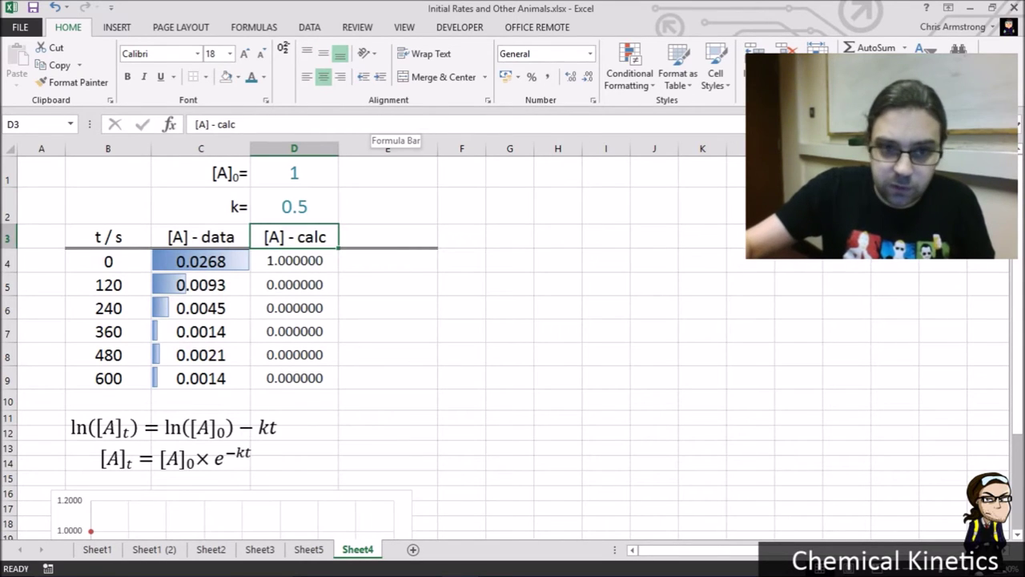
pyautogui.press('Up')
pyautogui.write('0.05')
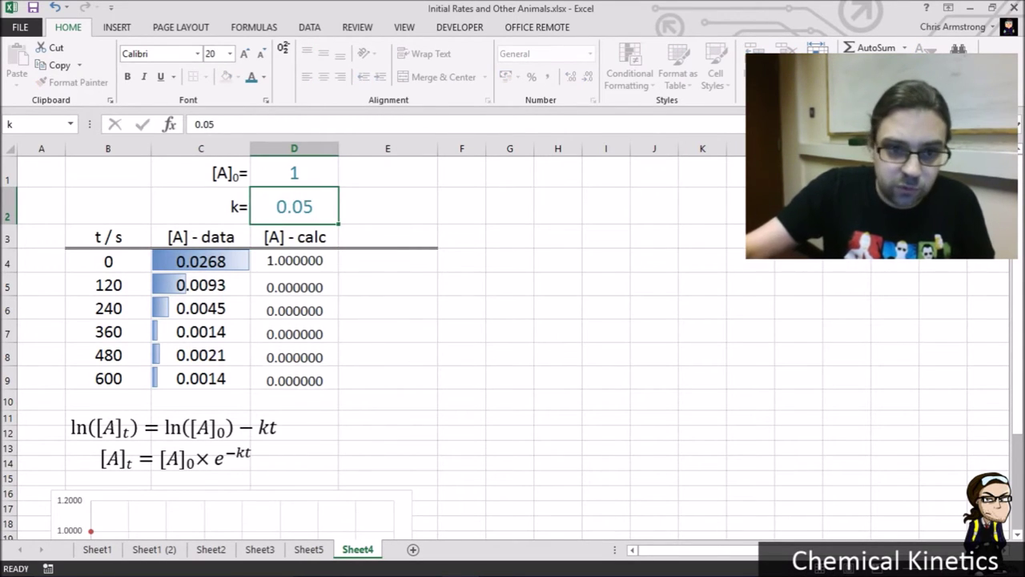
pyautogui.press('Return')
# - Set the rate constant k in D2 to 0.001
pyautogui.press('Up')
pyautogui.write('0.001')
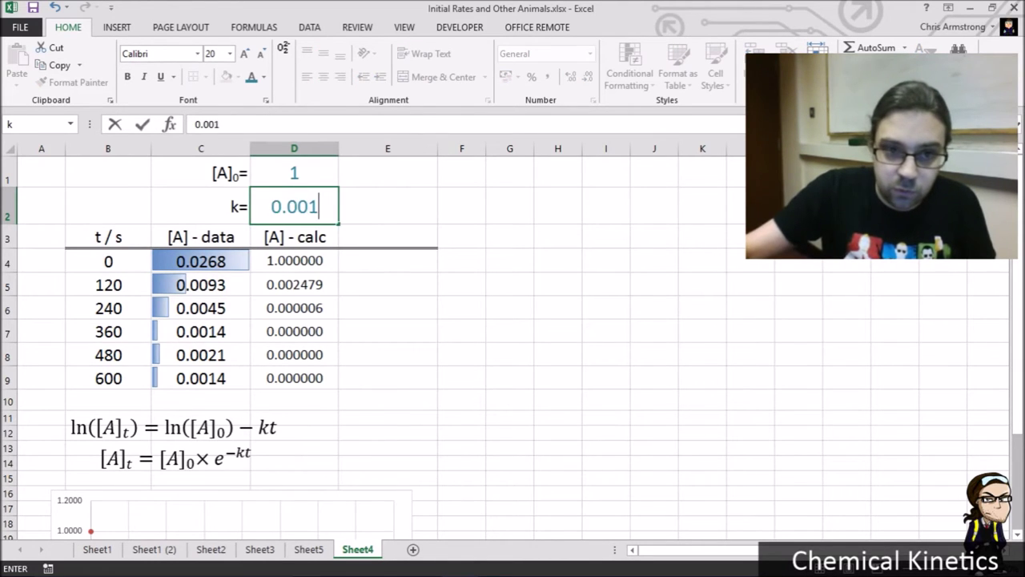
pyautogui.press('Return')
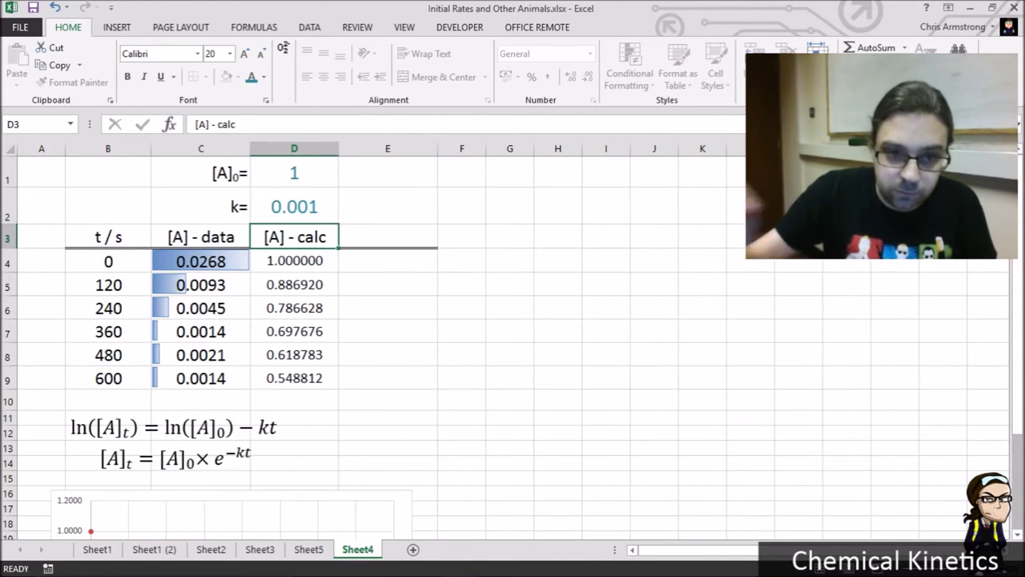
# - Inspect the chart's calculated and measured series to check which worksheet cells each one plots
pyautogui.scroll(-3, 513, 344)
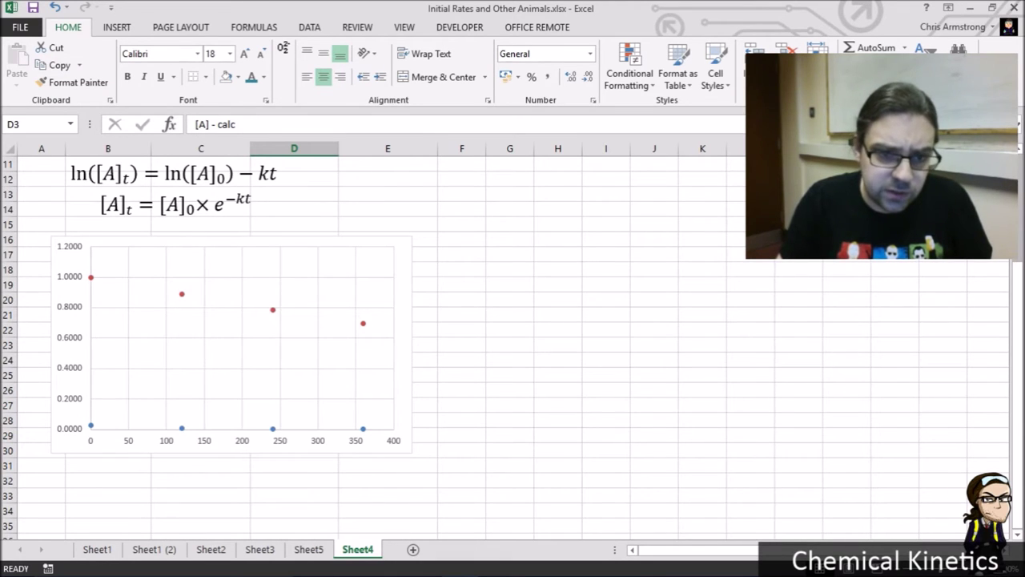
pyautogui.click(273, 310)
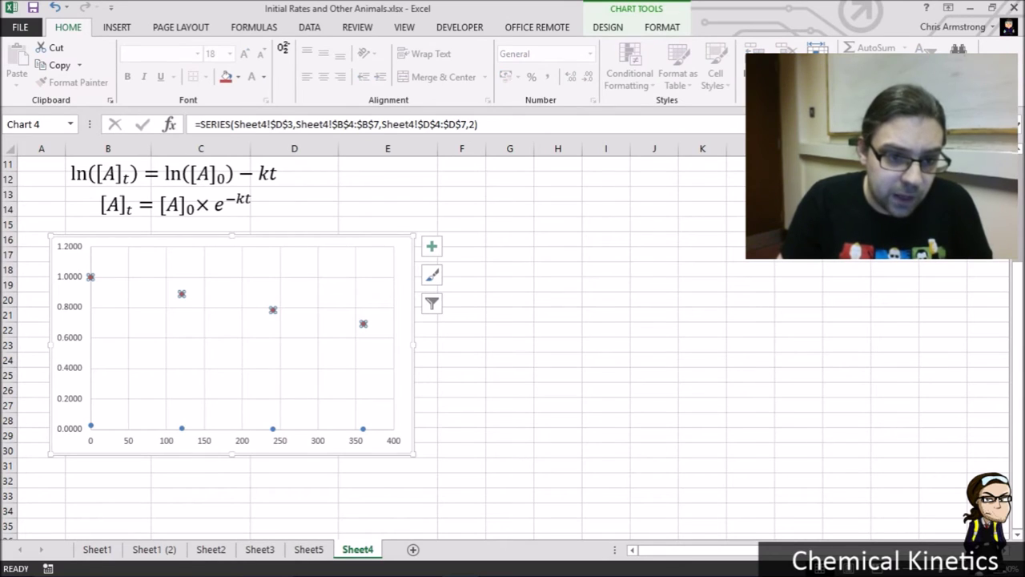
pyautogui.click(273, 428)
pyautogui.scroll(4, 513, 345)
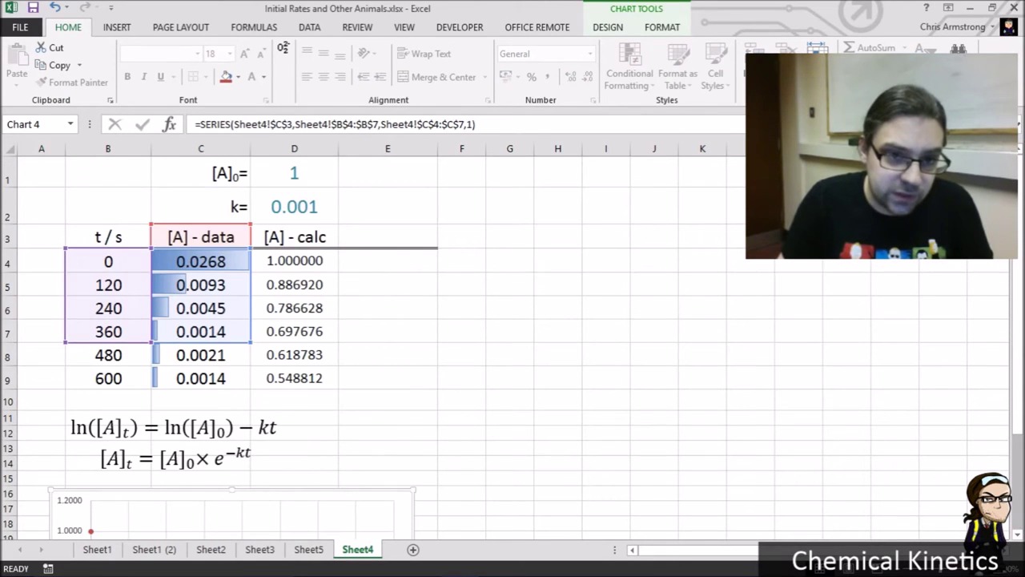
pyautogui.scroll(-3, 313, 276)
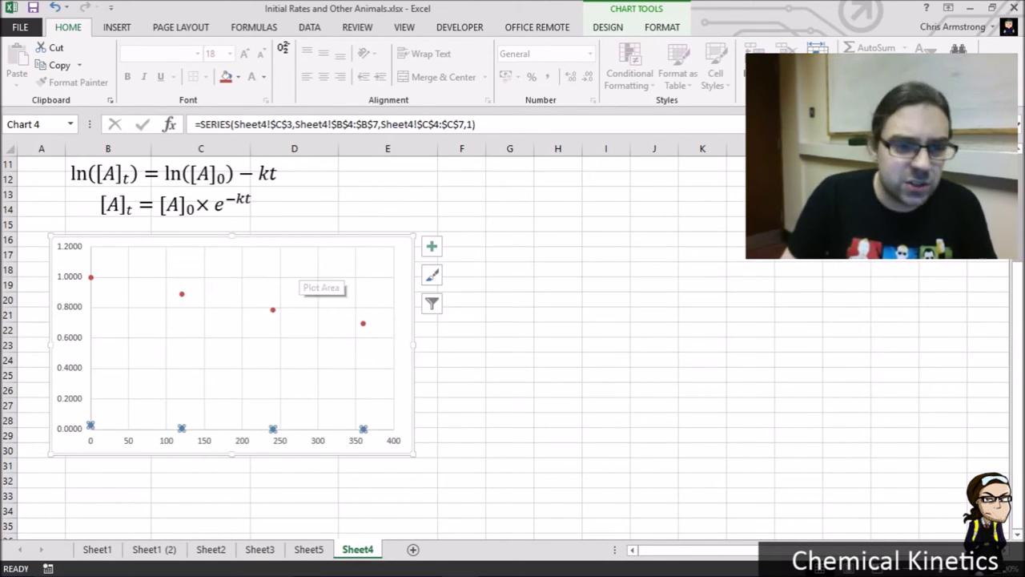
pyautogui.scroll(4, 294, 344)
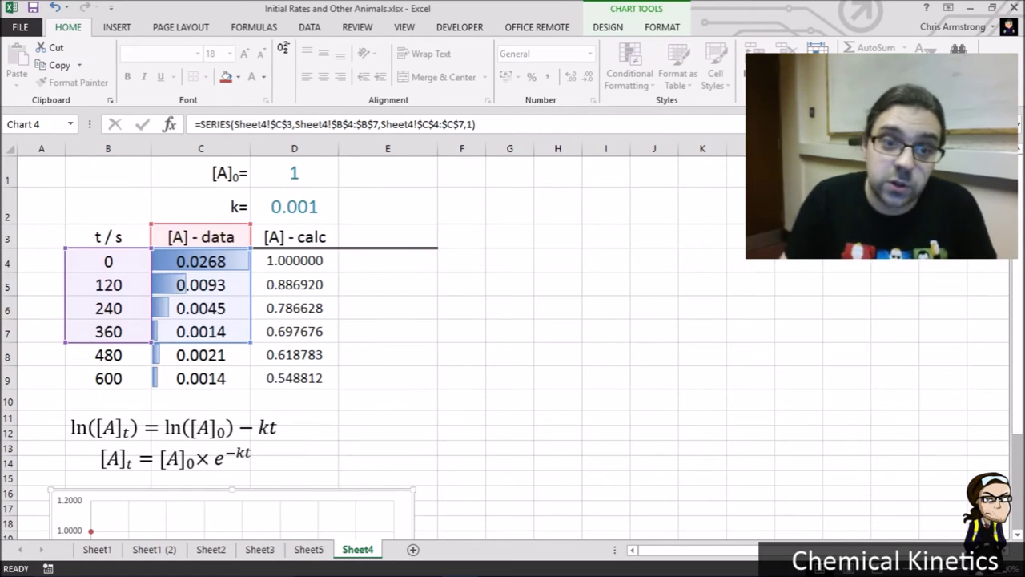
# - Set the initial concentration [A]0 in D1 to 0.025 and compare the two series on the chart
pyautogui.click(294, 173)
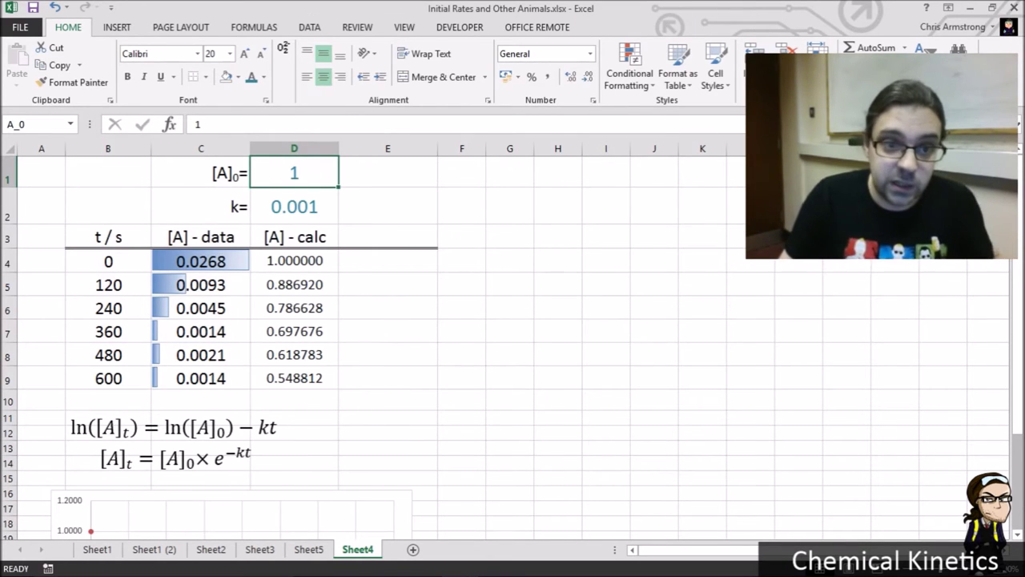
pyautogui.write('0.025')
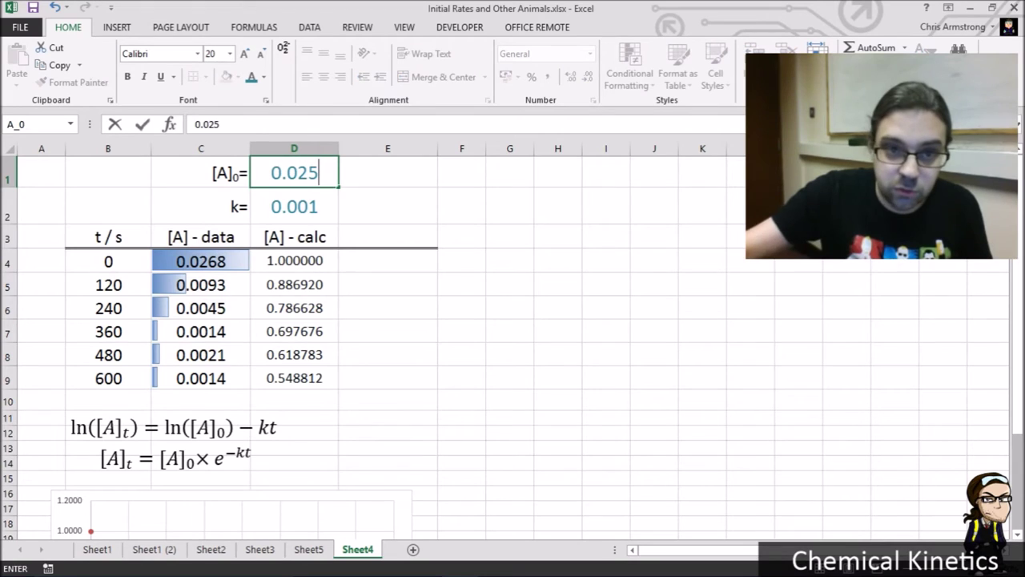
pyautogui.press('Return')
pyautogui.click(201, 261)
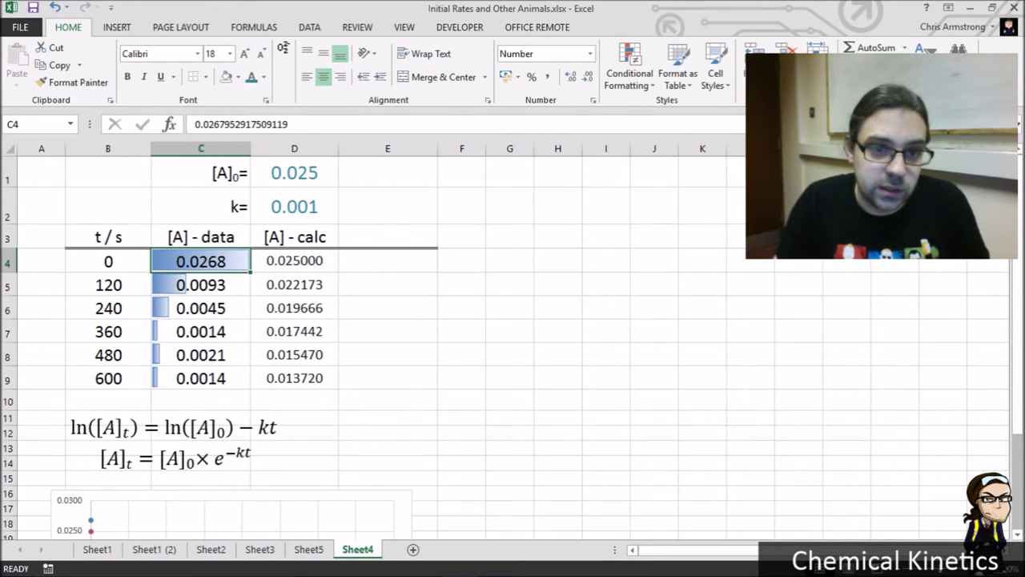
pyautogui.scroll(-5, 512, 345)
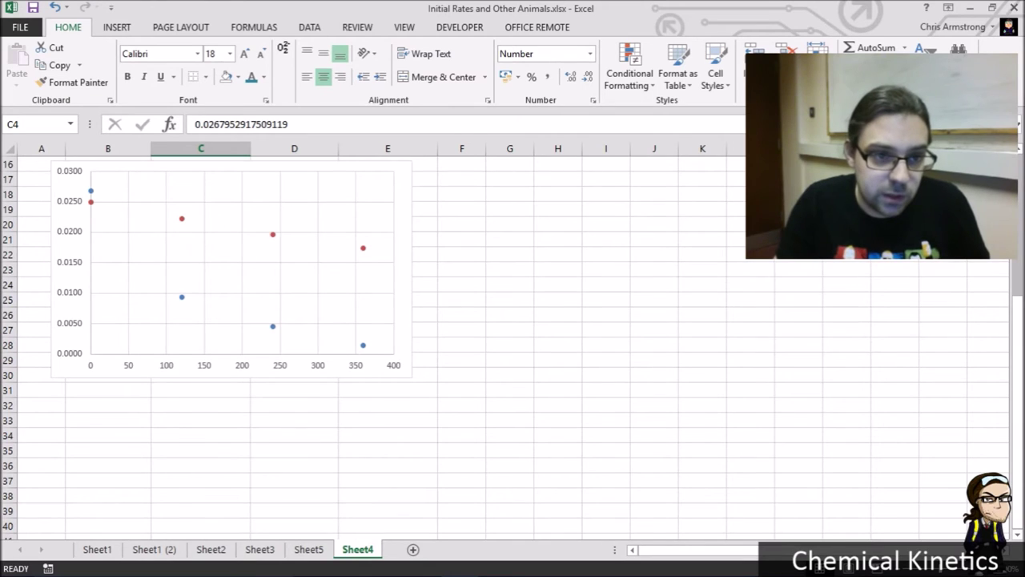
pyautogui.scroll(5, 513, 344)
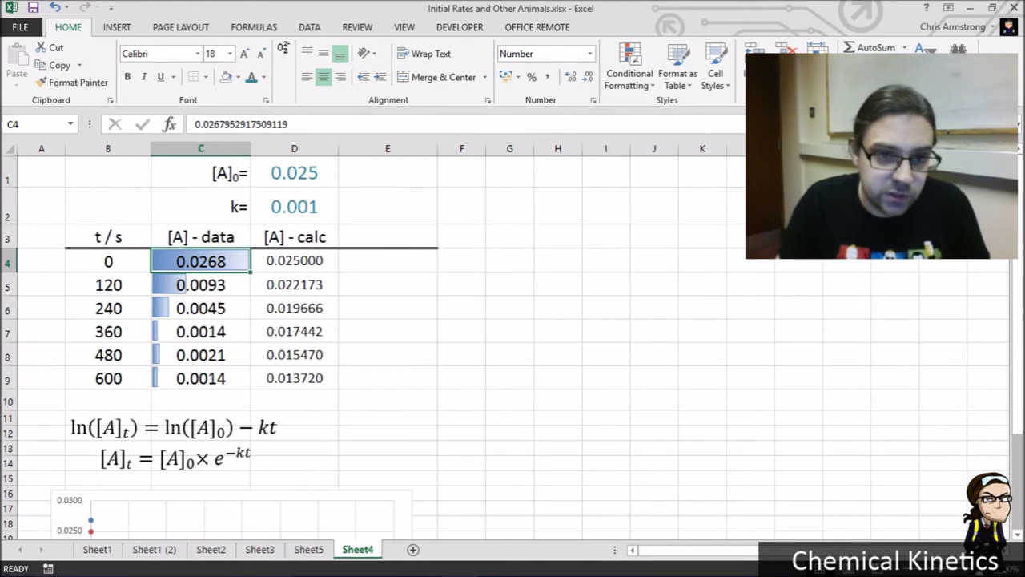
# - Try 0.002 as the rate constant k in D2 and check the chart
pyautogui.click(294, 206)
pyautogui.write('0.002')
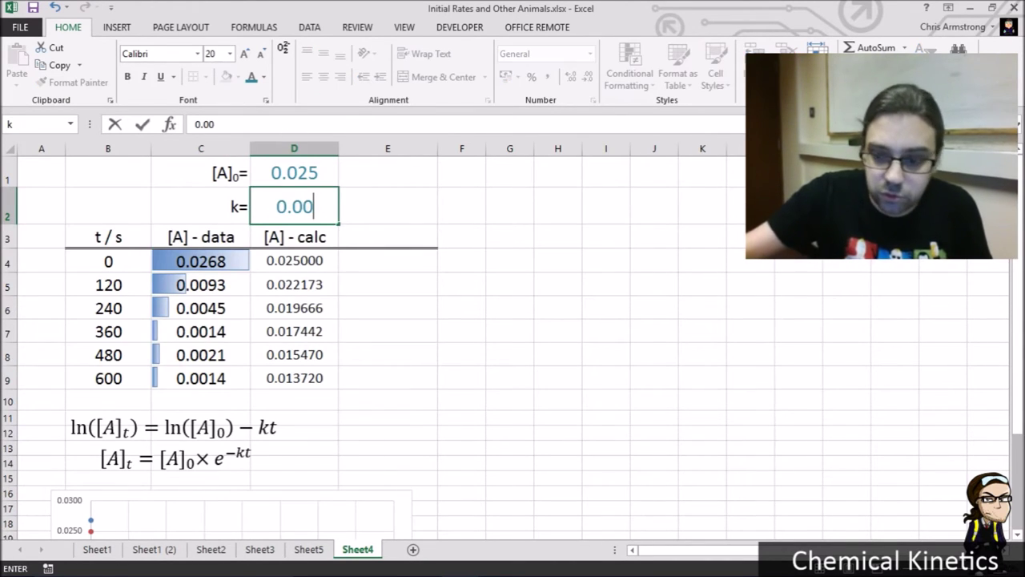
pyautogui.press('Return')
pyautogui.scroll(-1, 321, 76)
pyautogui.scroll(-7, 512, 345)
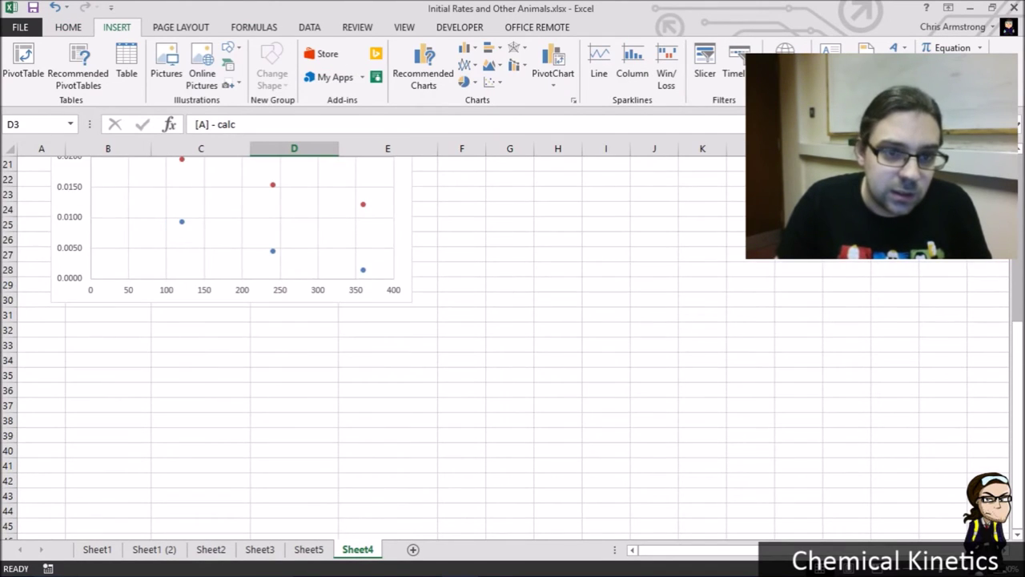
pyautogui.scroll(7, 513, 344)
# - Set the rate constant k in D2 to 0.005 and compare the calculated points with the data on the chart
pyautogui.click(294, 207)
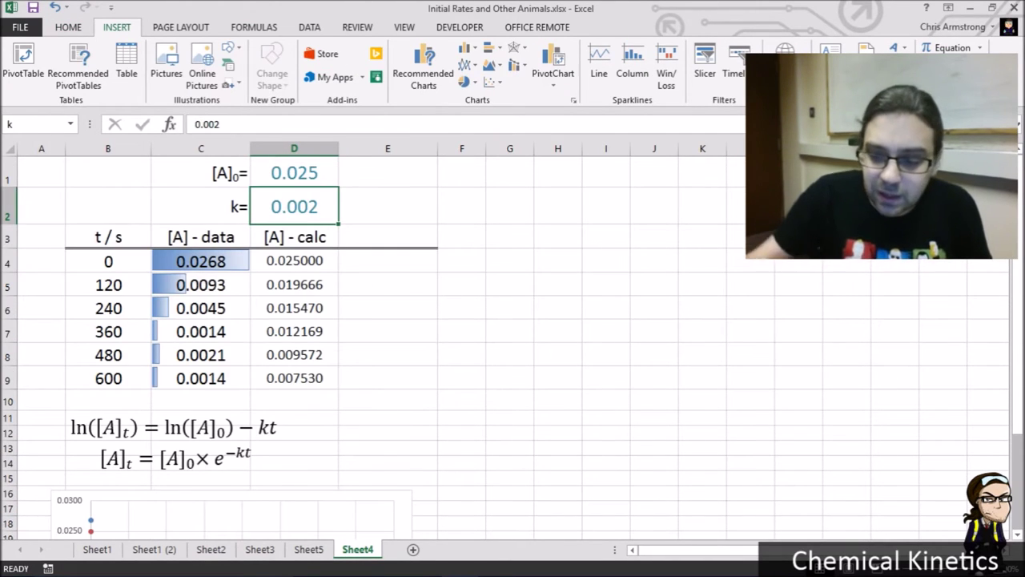
pyautogui.write('0.005')
pyautogui.press('Return')
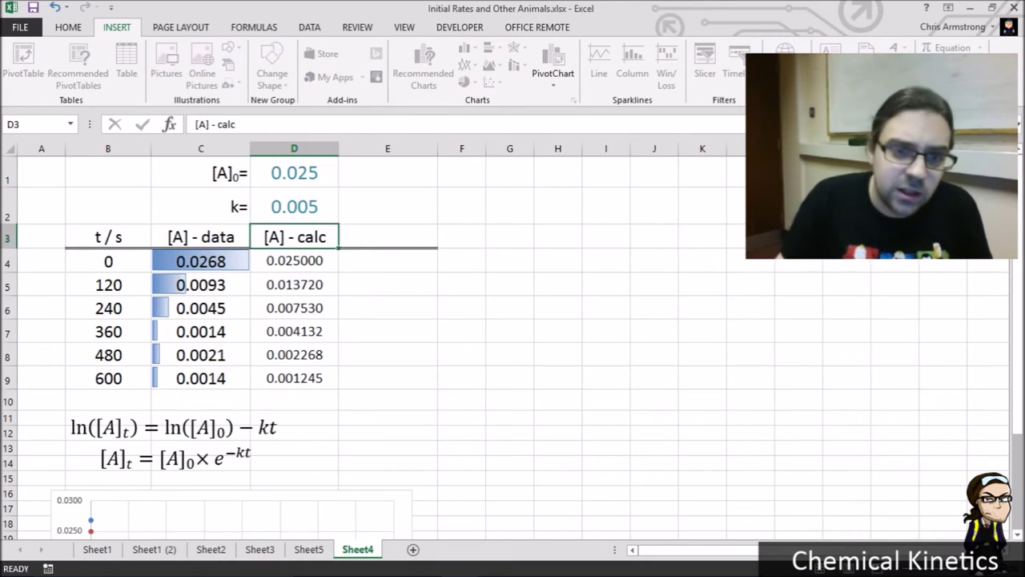
pyautogui.scroll(-5, 513, 344)
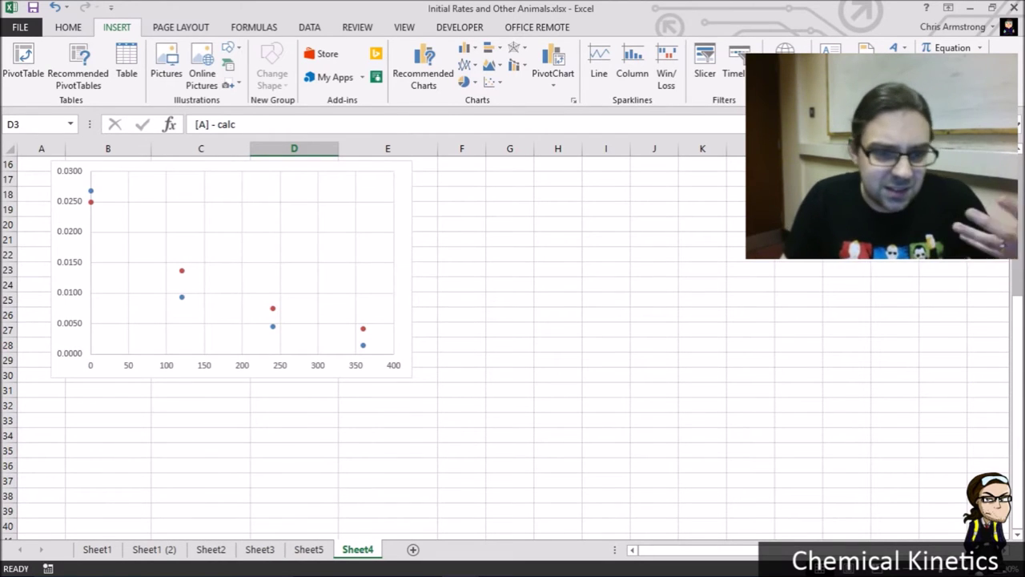
pyautogui.scroll(5, 512, 345)
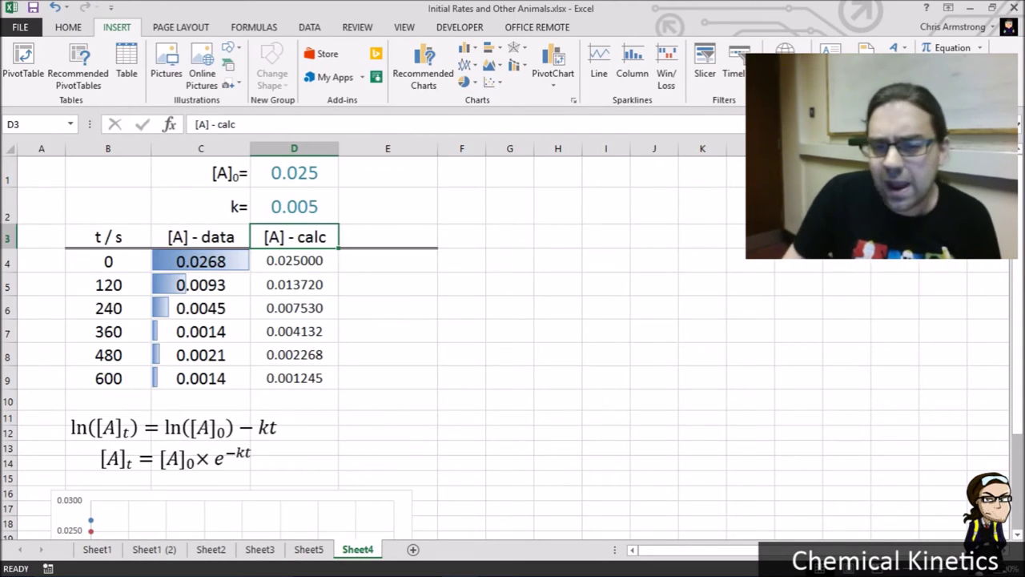
# - Review the ln[A] against time chart and its linear fit on Sheet5
pyautogui.click(388, 236)
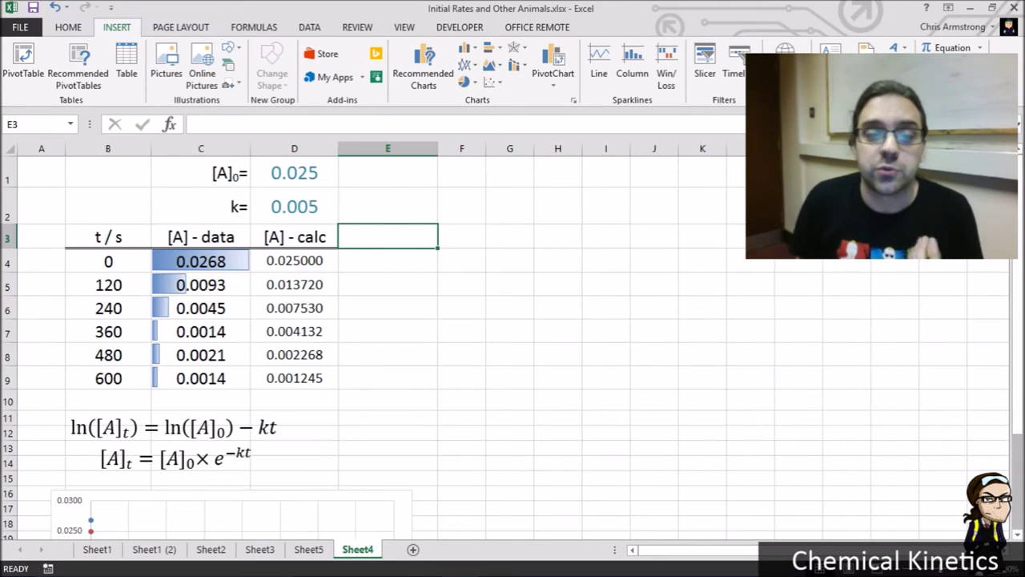
pyautogui.click(388, 261)
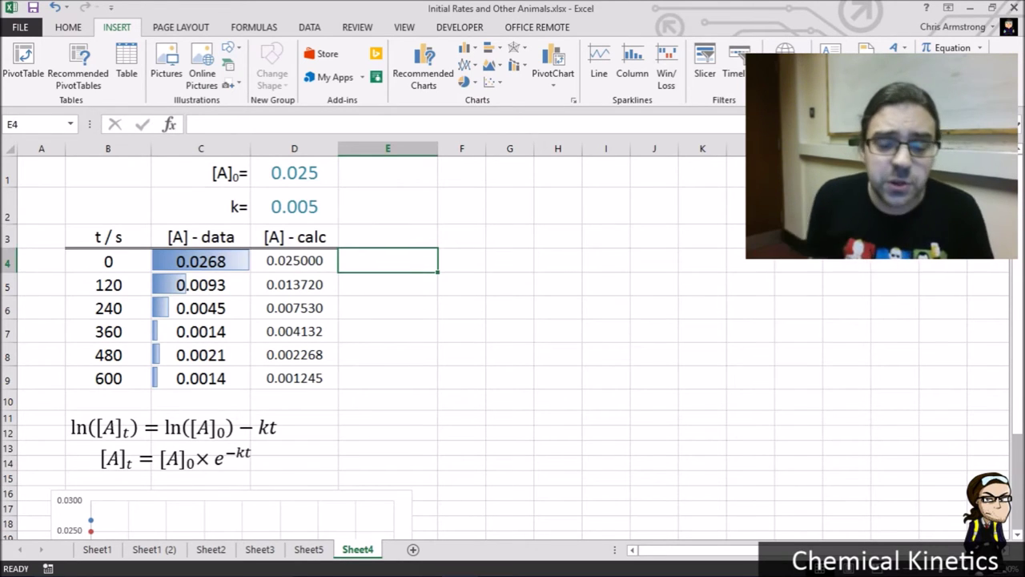
pyautogui.click(309, 549)
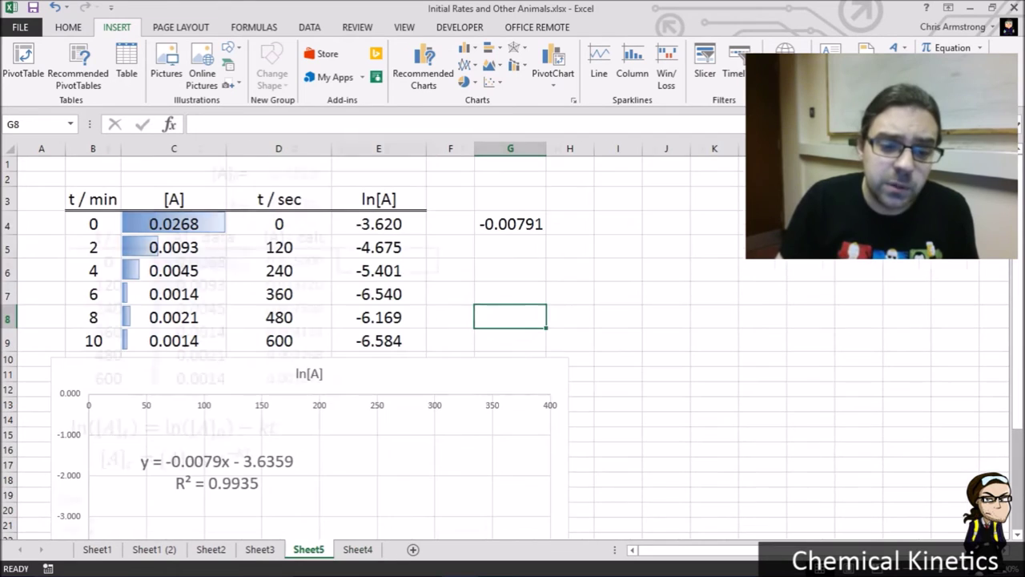
pyautogui.scroll(-3, 320, 336)
pyautogui.click(365, 420)
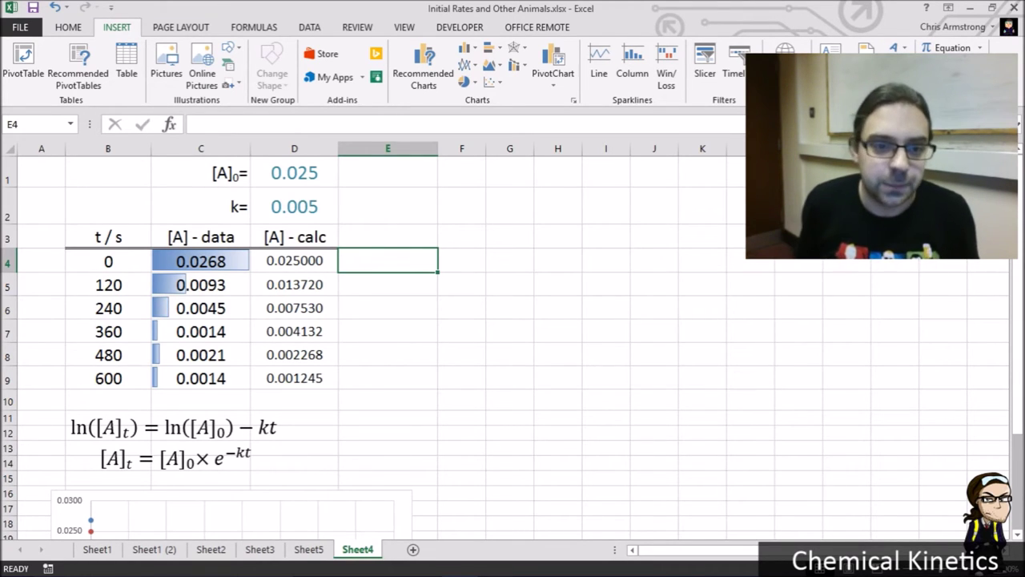
# - Head column E of the Sheet4 table with diff in E3 and enter the formula =C4-D4 in E4
pyautogui.click(388, 237)
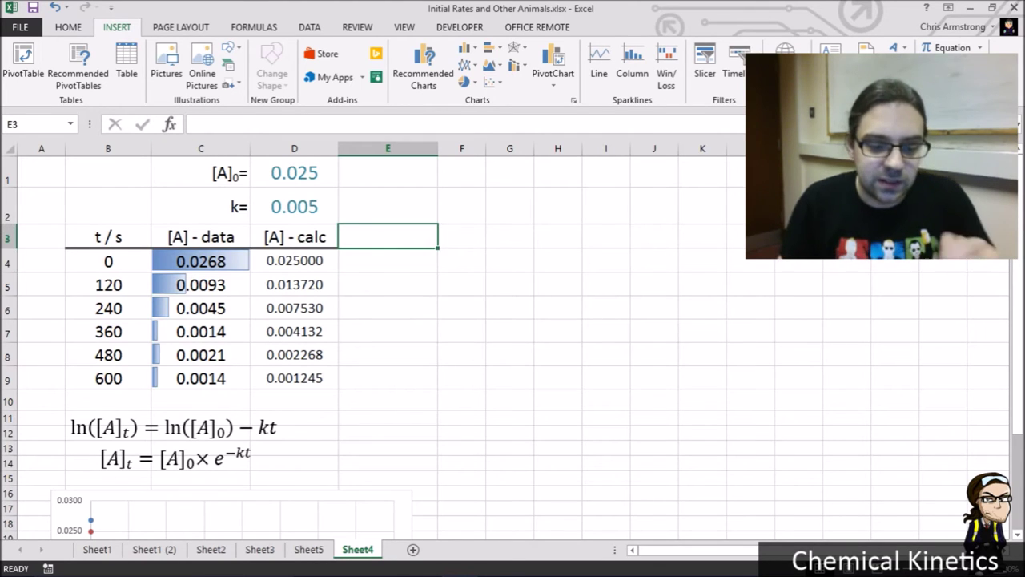
pyautogui.write('diff')
pyautogui.press('Return')
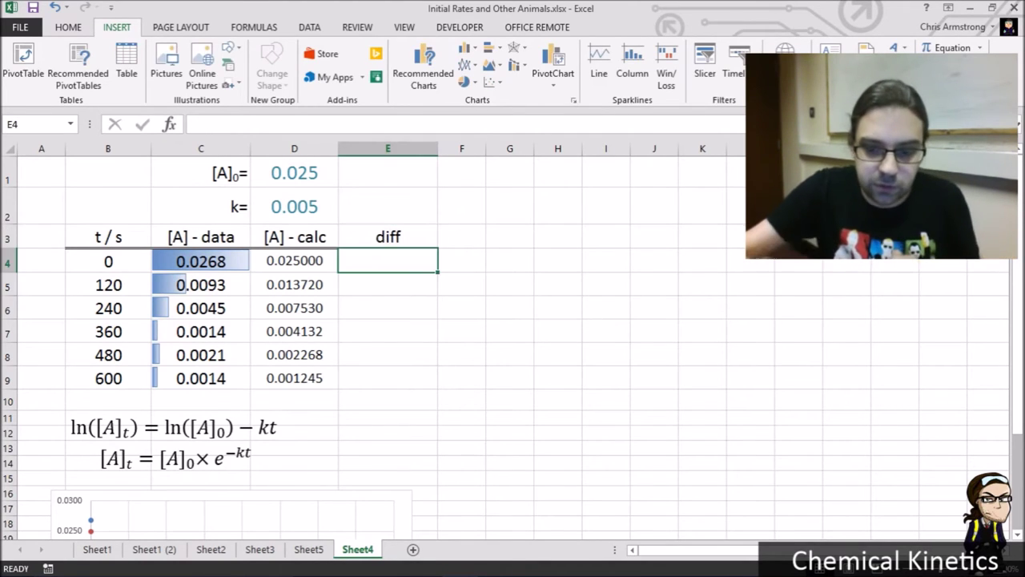
pyautogui.write('=')
pyautogui.press('Left')
pyautogui.press('Left')
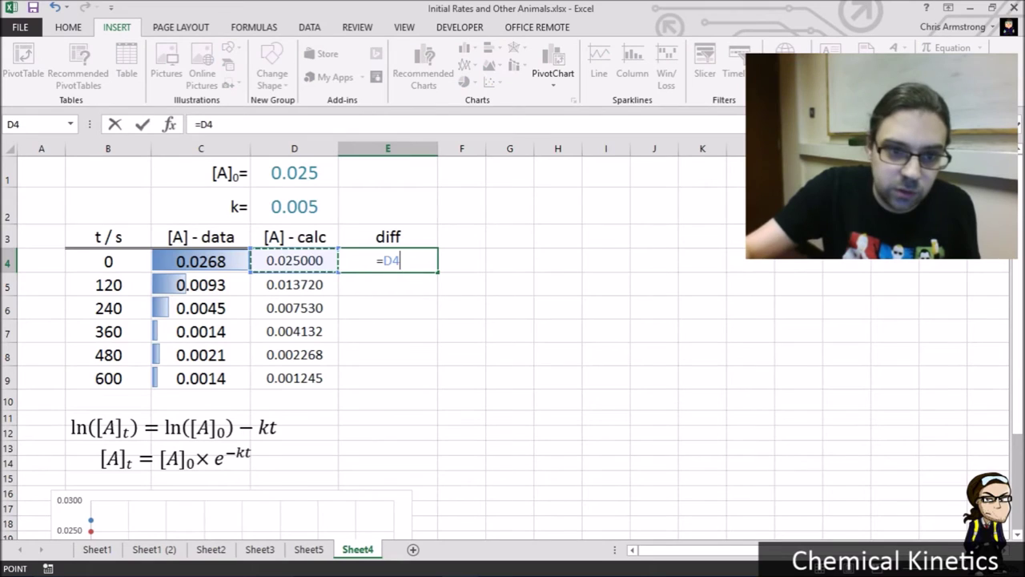
pyautogui.write('-')
pyautogui.press('Left')
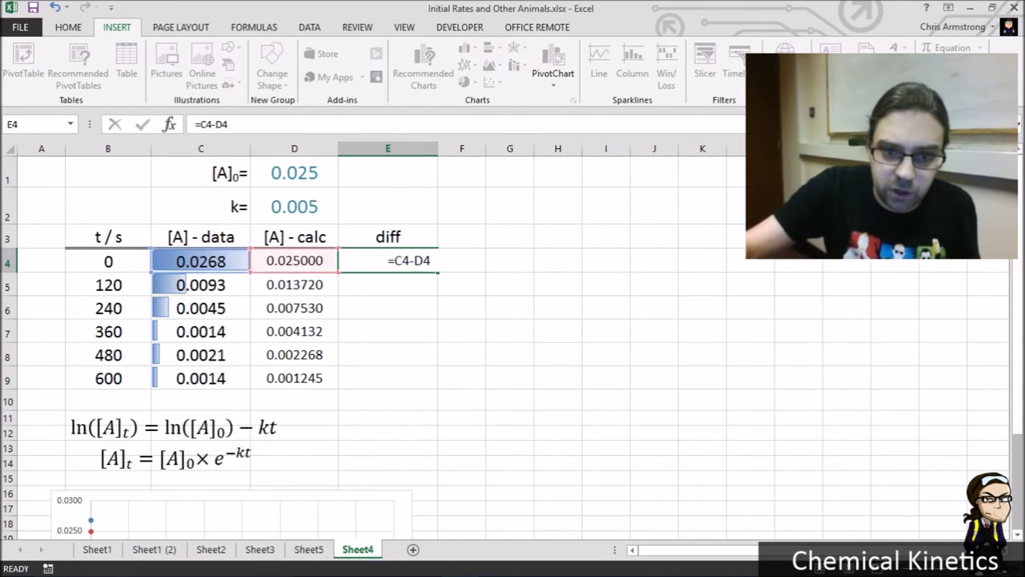
pyautogui.press('Return')
# - Reduce the number display of the difference in E4 to ten decimal places
pyautogui.click(408, 261)
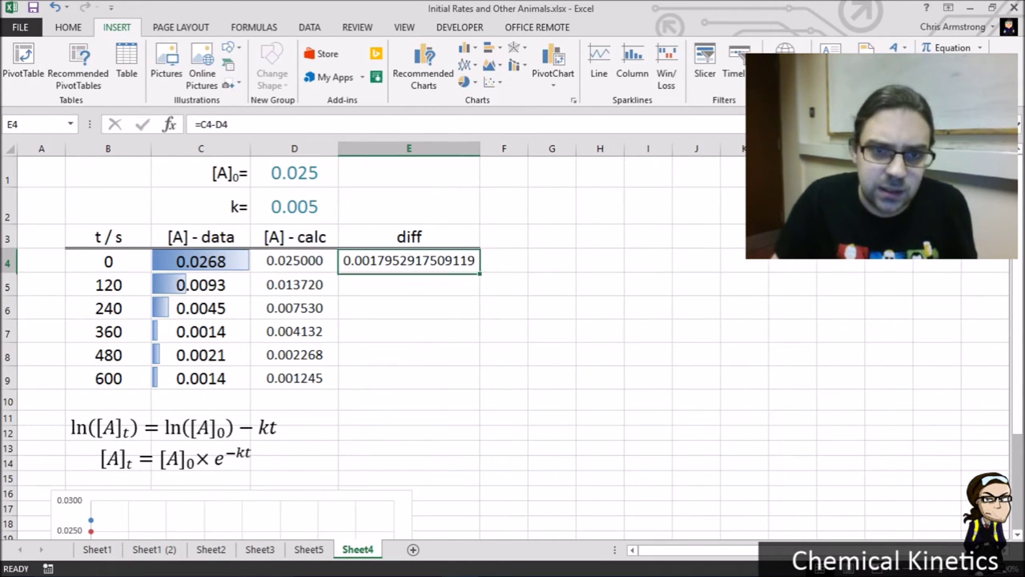
pyautogui.click(68, 27)
pyautogui.click(588, 77)
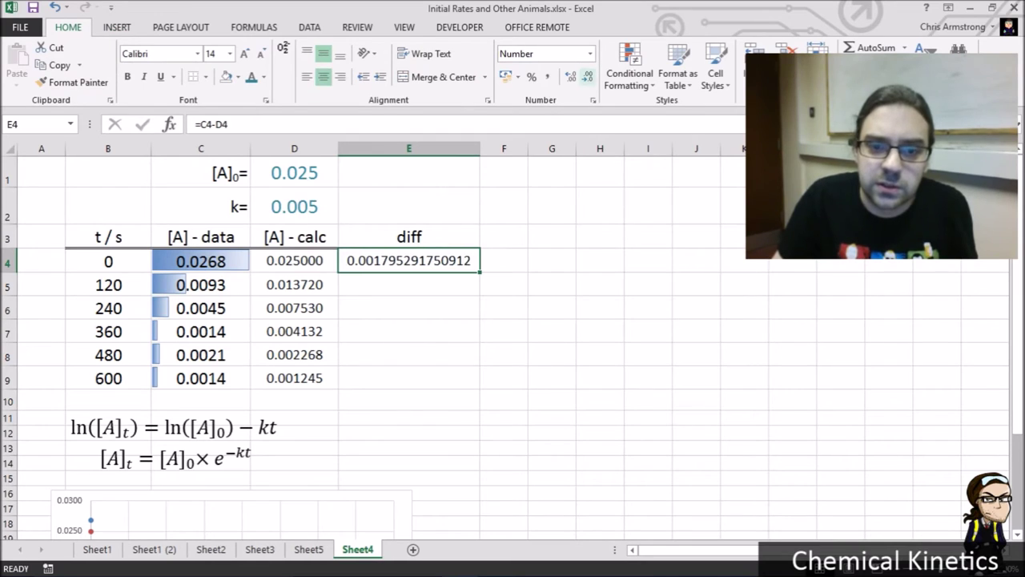
pyautogui.click(588, 77)
pyautogui.click(588, 77)
pyautogui.click(588, 77)
pyautogui.click(588, 77)
pyautogui.click(588, 77)
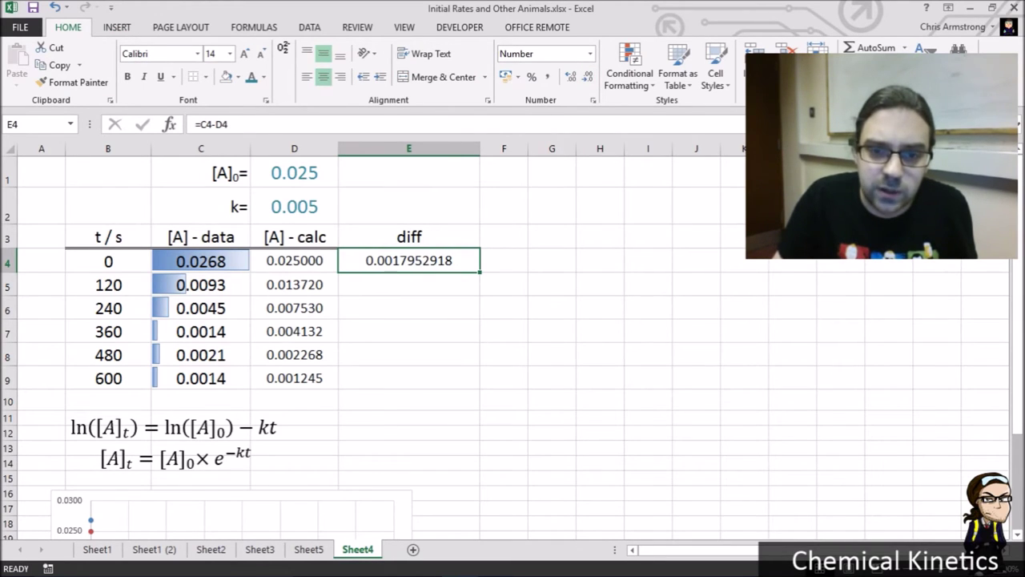
# - Fill the difference formula from E4 down to E9 and fit column E's width to its contents
pyautogui.moveTo(479, 271); pyautogui.dragTo(480, 387)
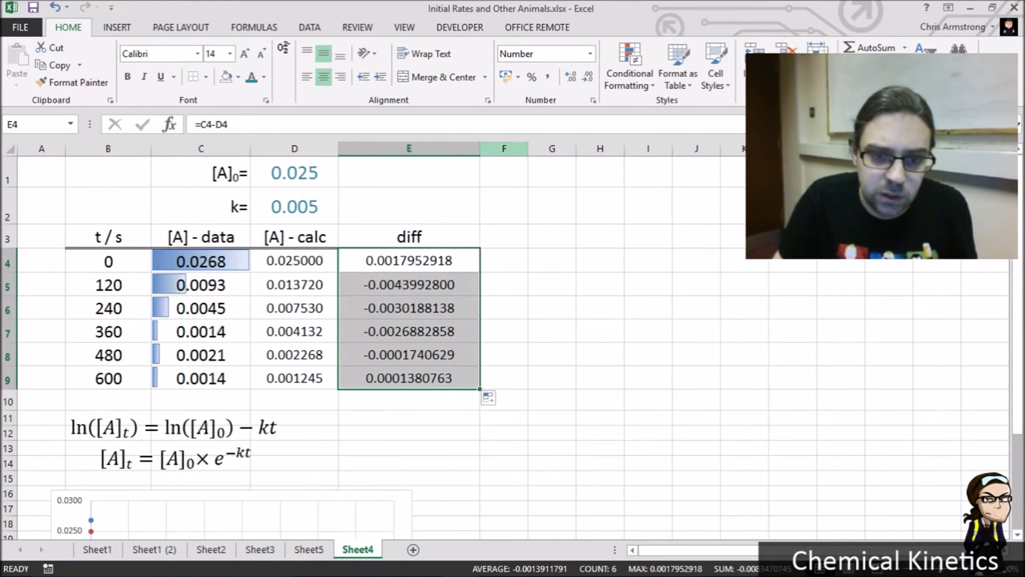
pyautogui.doubleClick(480, 148)
pyautogui.click(388, 331)
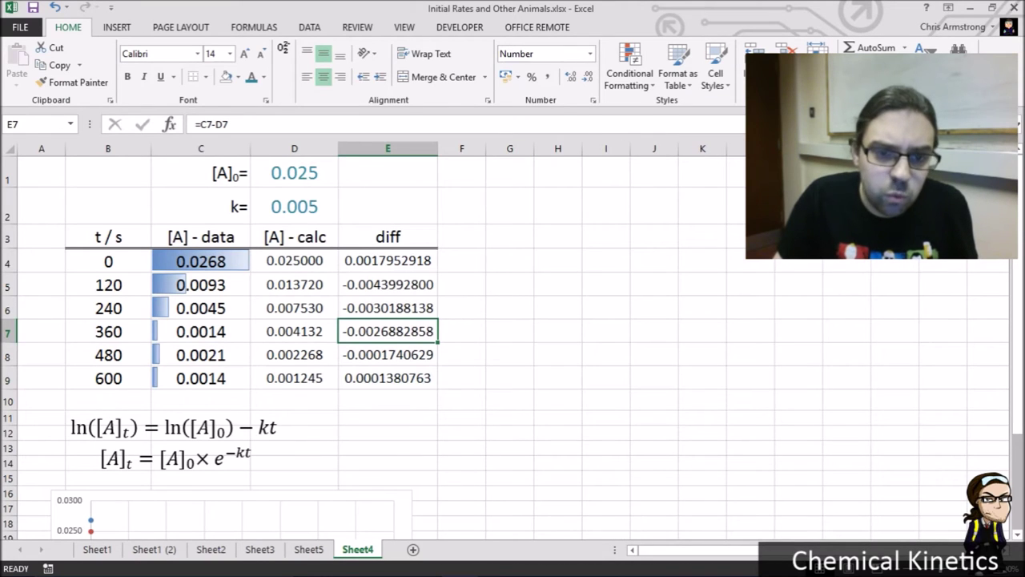
# - Reduce the diff values in E4:E9 to six decimal places
pyautogui.moveTo(388, 260); pyautogui.dragTo(388, 379)
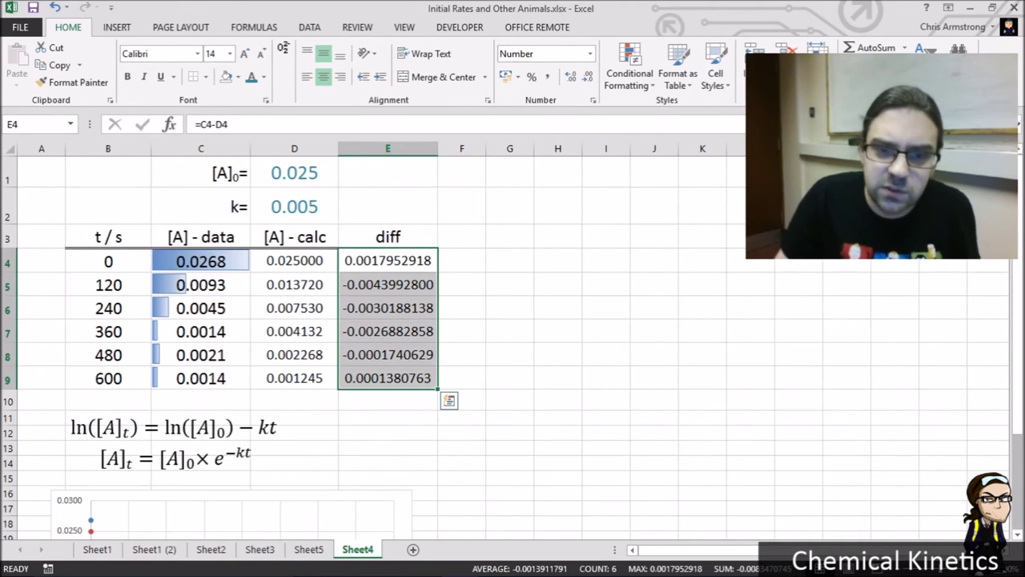
pyautogui.doubleClick(589, 77)
pyautogui.doubleClick(588, 77)
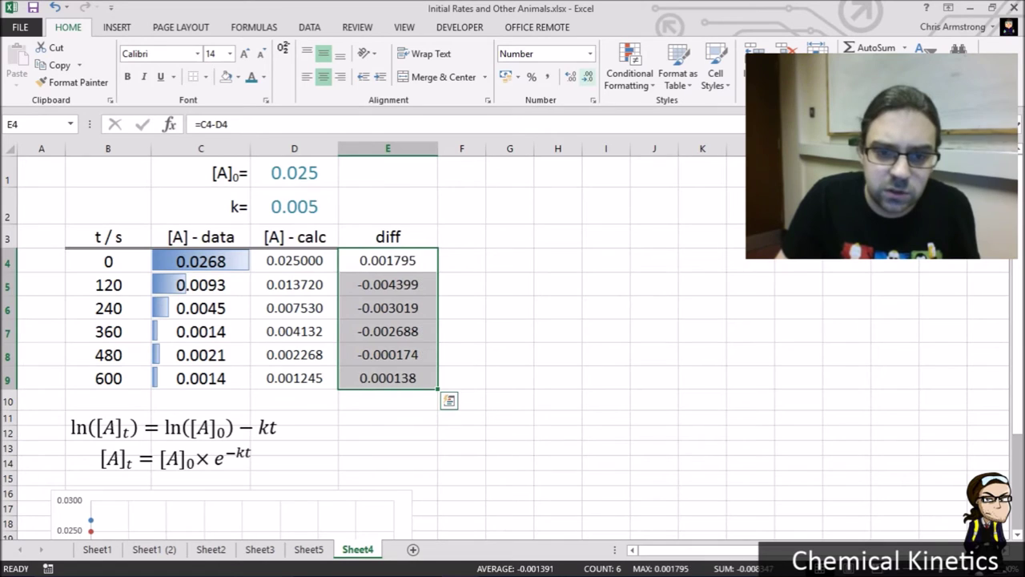
pyautogui.click(388, 378)
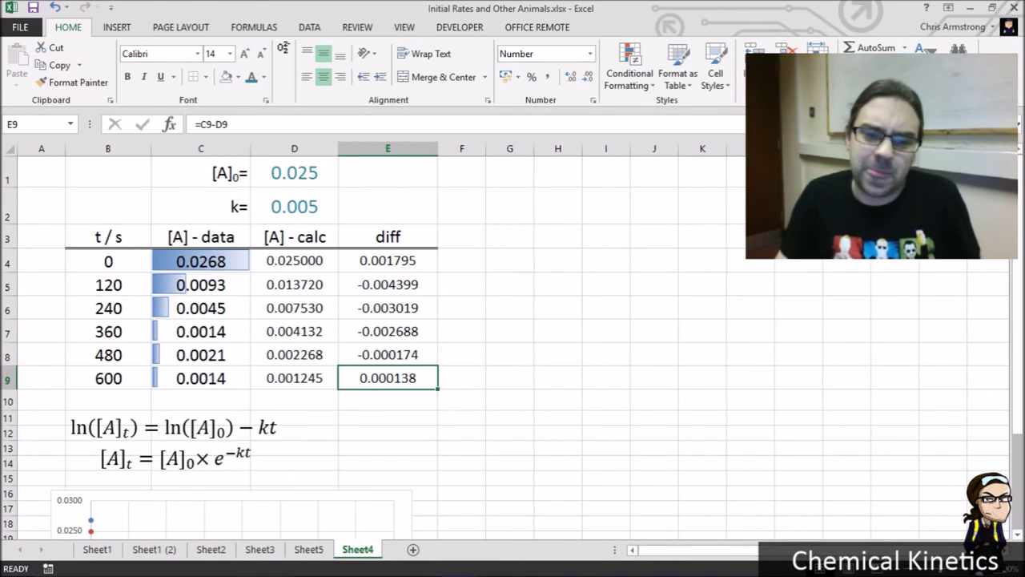
# - Examine the gaps between the measured and calculated points on the chart
pyautogui.scroll(-3, 512, 344)
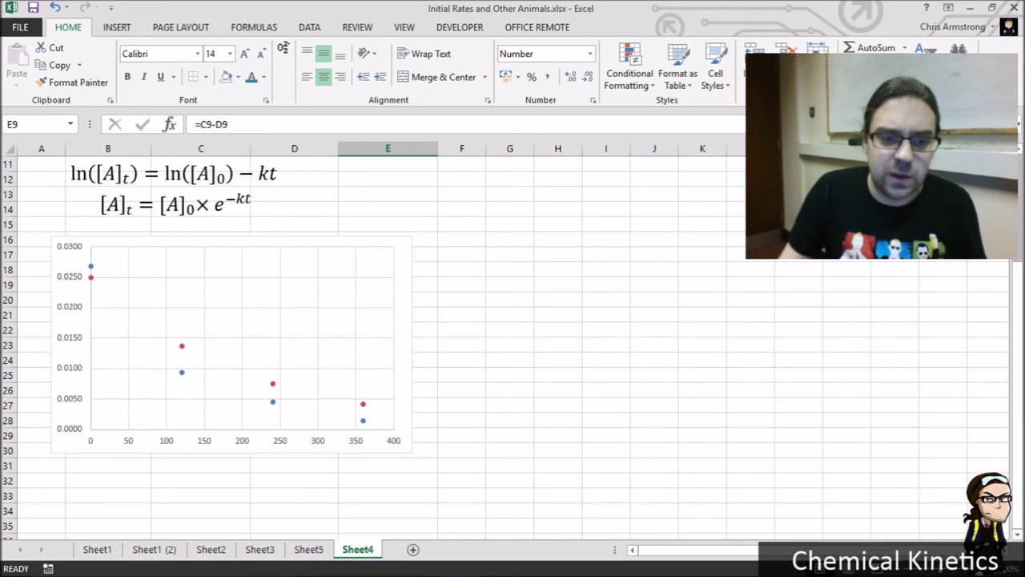
pyautogui.moveTo(182, 372)
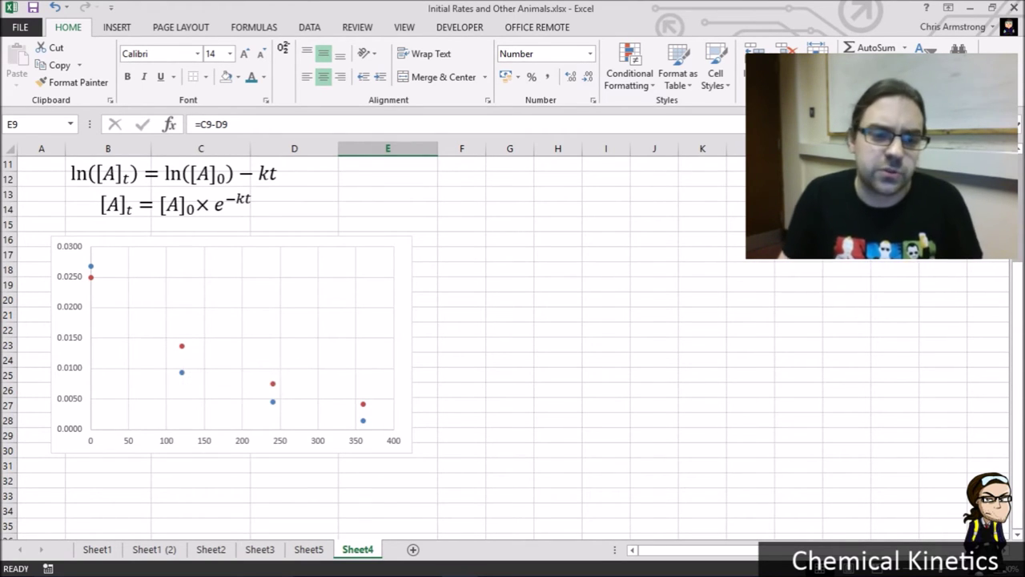
pyautogui.scroll(3, 308, 360)
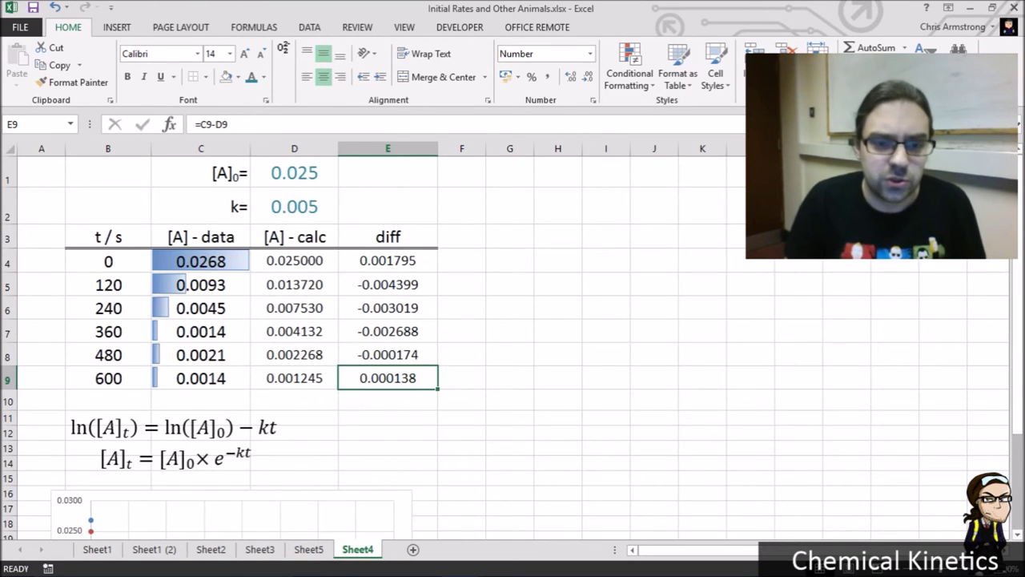
# - Change the difference formula in E4 to the squared difference =(C4-D4)^2
pyautogui.click(388, 400)
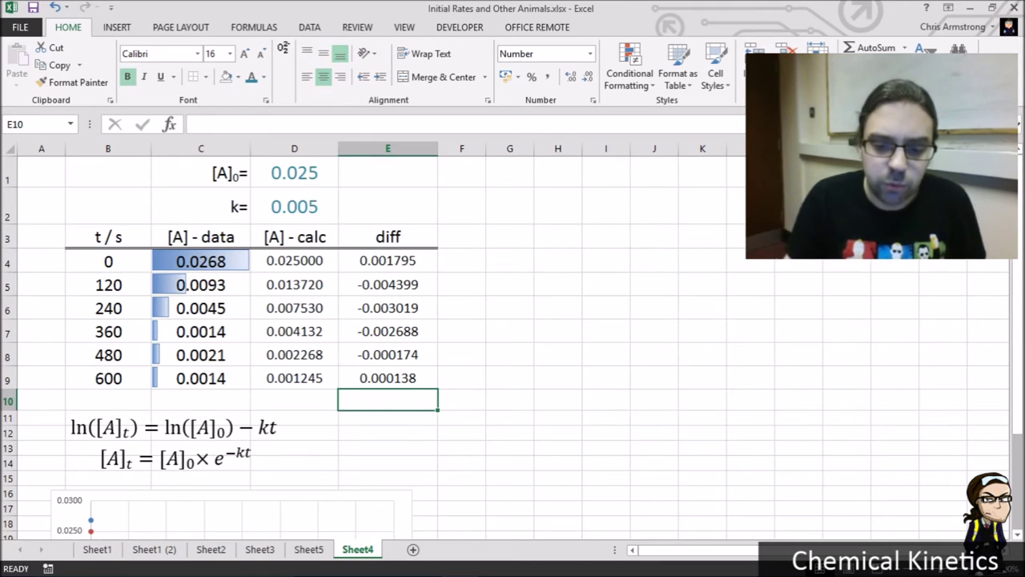
pyautogui.click(388, 260)
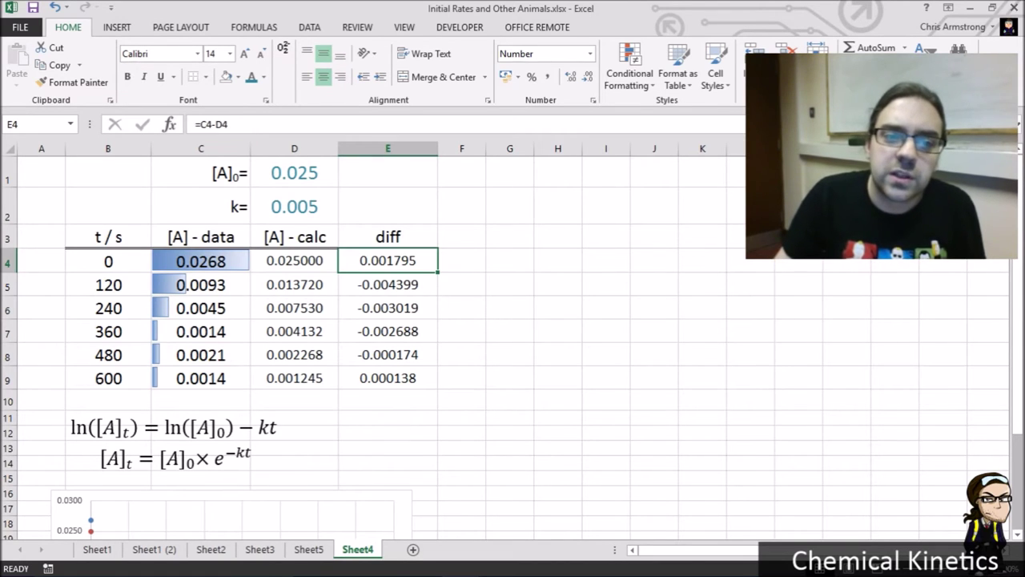
pyautogui.click(200, 124)
pyautogui.write('(')
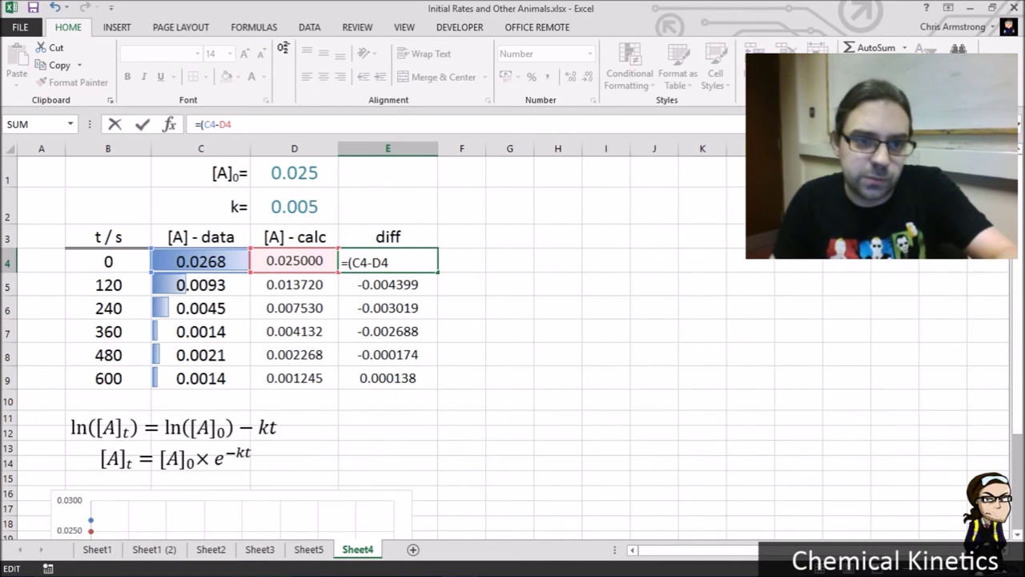
pyautogui.click(233, 124)
pyautogui.write(')')
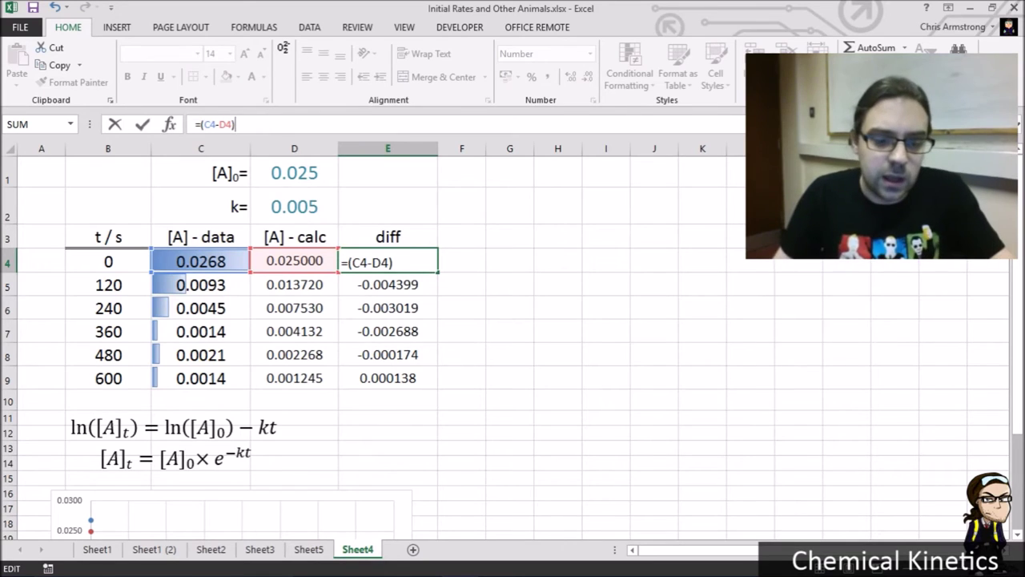
pyautogui.write('^2')
pyautogui.press('Return')
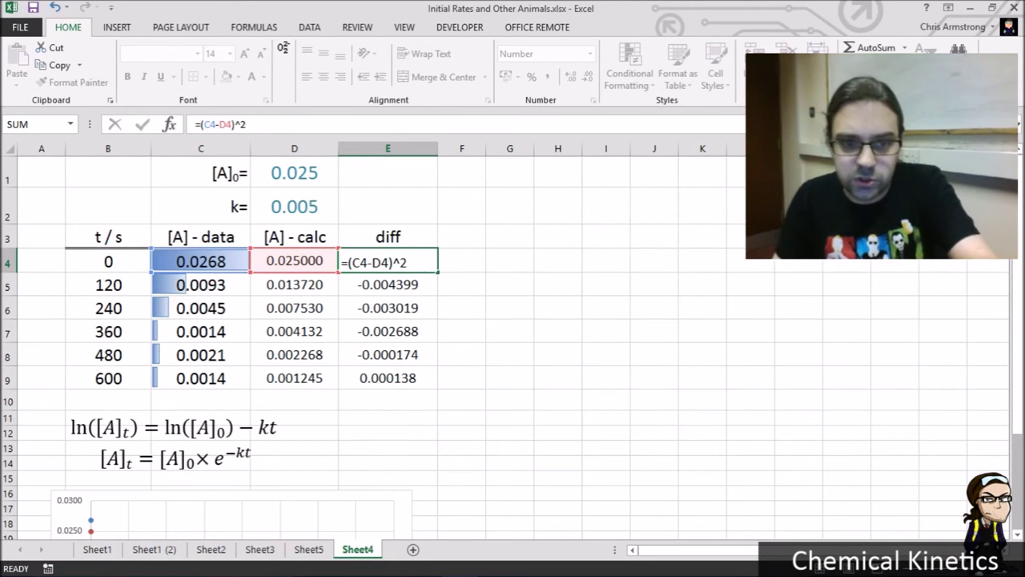
# - Fill the squared-difference formula from E4 down to E9, and clear the contents of E8:E9
pyautogui.click(388, 261)
pyautogui.moveTo(437, 272); pyautogui.dragTo(437, 383)
pyautogui.click(401, 378)
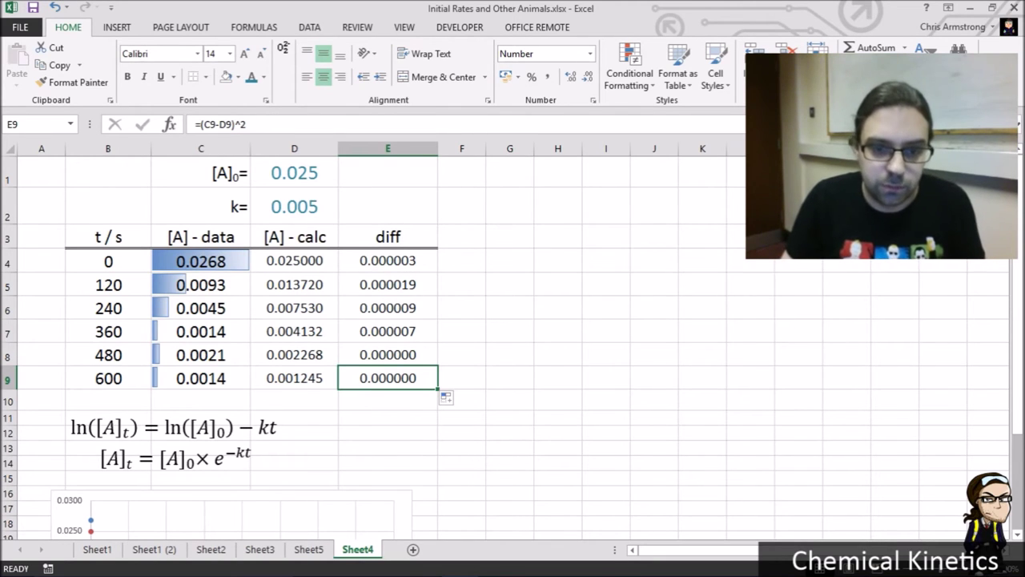
pyautogui.moveTo(387, 355); pyautogui.dragTo(388, 378)
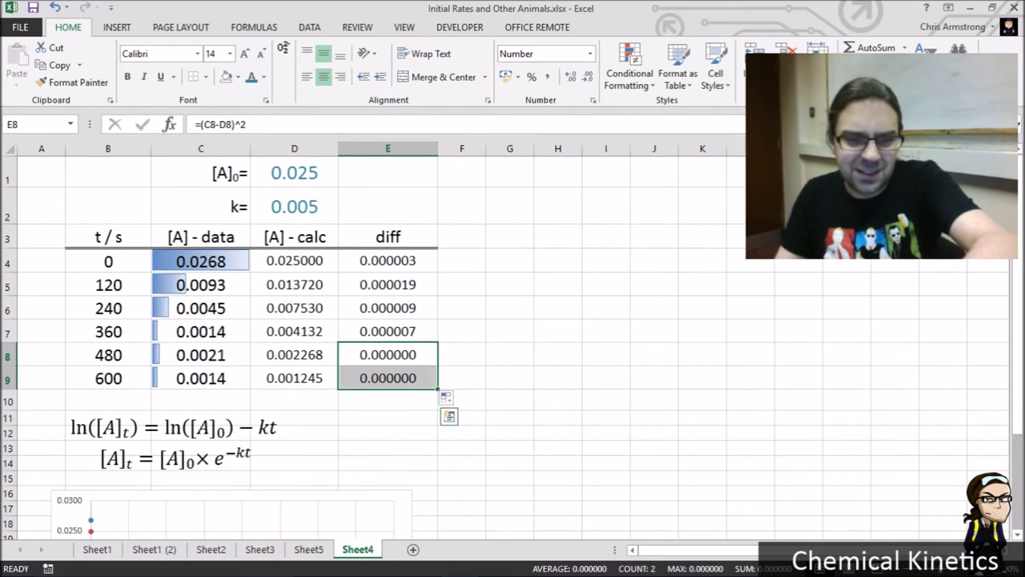
pyautogui.press('Delete')
# - Enter =SUM(E4:E9) in E10 to total the squared differences
pyautogui.click(388, 400)
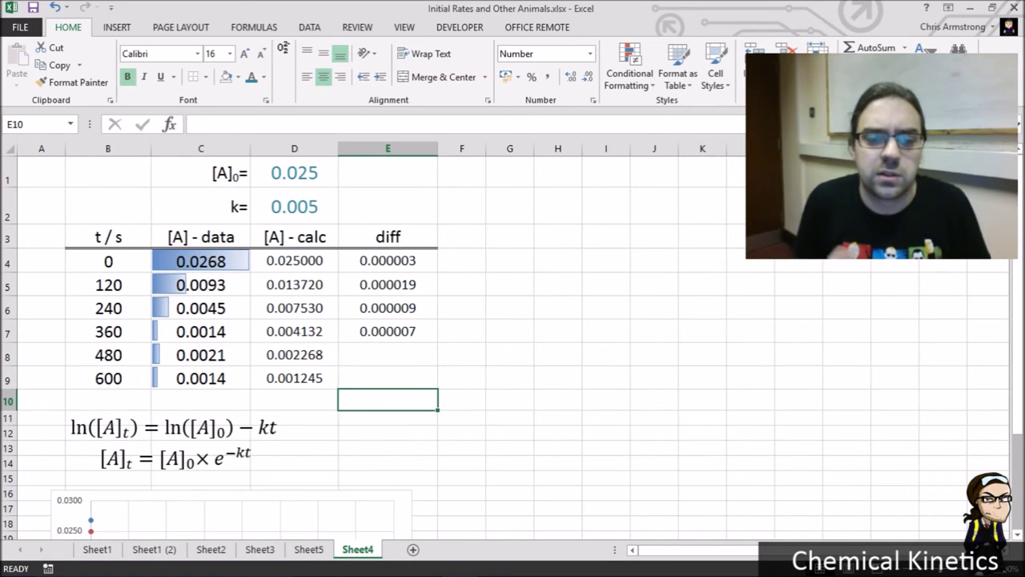
pyautogui.write('=')
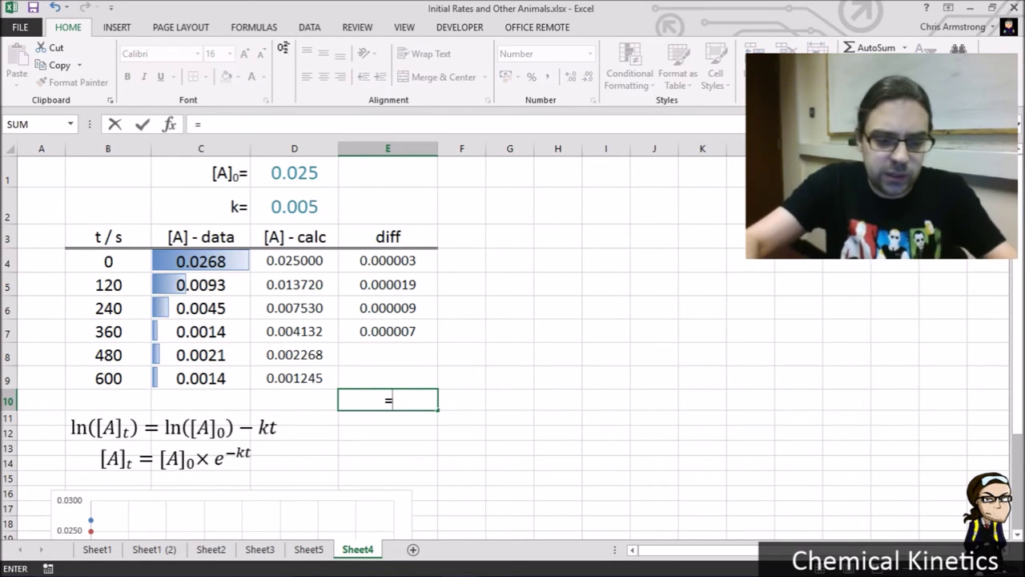
pyautogui.write('SUM(')
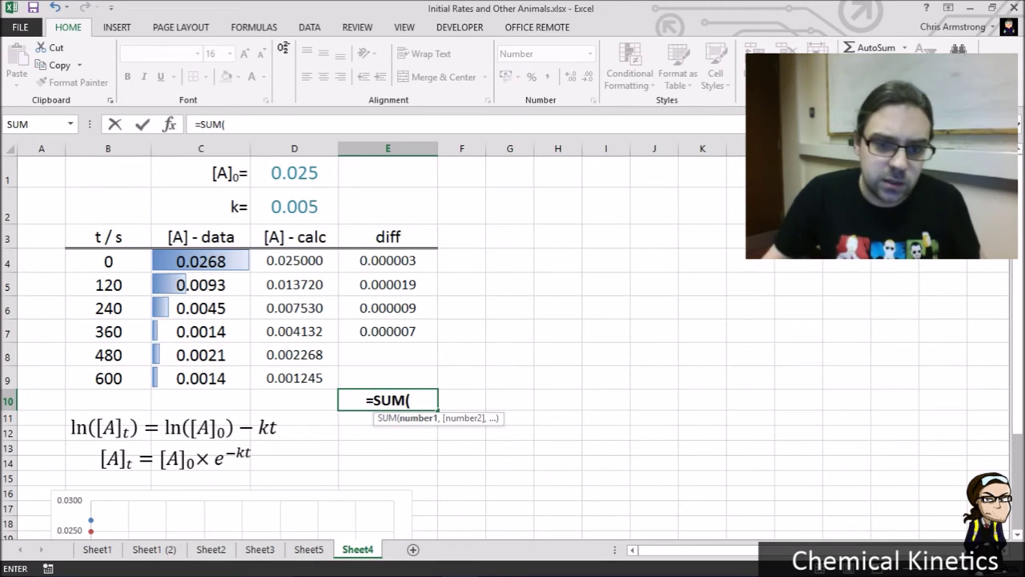
pyautogui.moveTo(388, 261); pyautogui.dragTo(432, 378)
pyautogui.write(')')
pyautogui.press('Return')
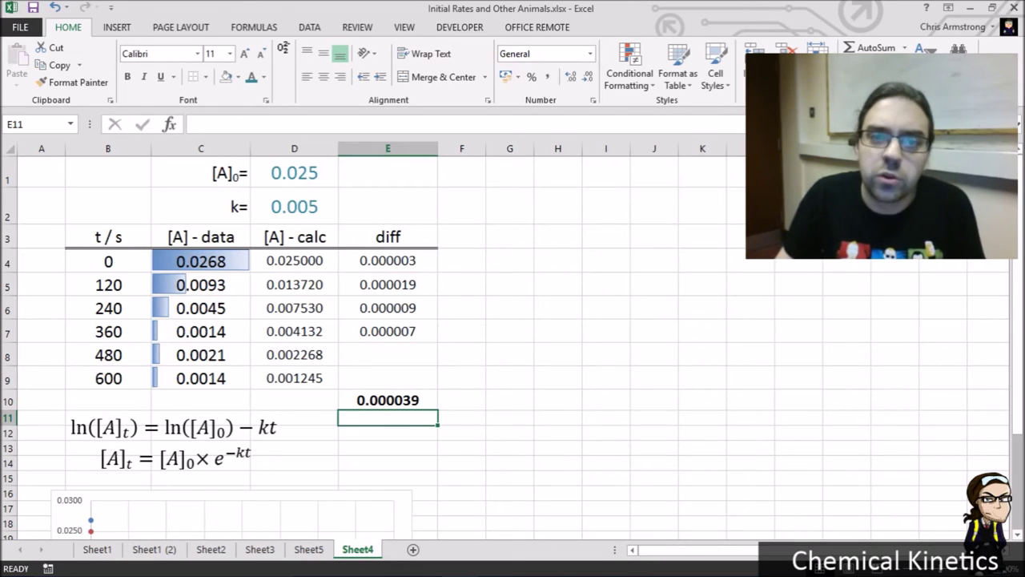
# - Highlight the sum in E10 with the standard yellow fill
pyautogui.click(387, 400)
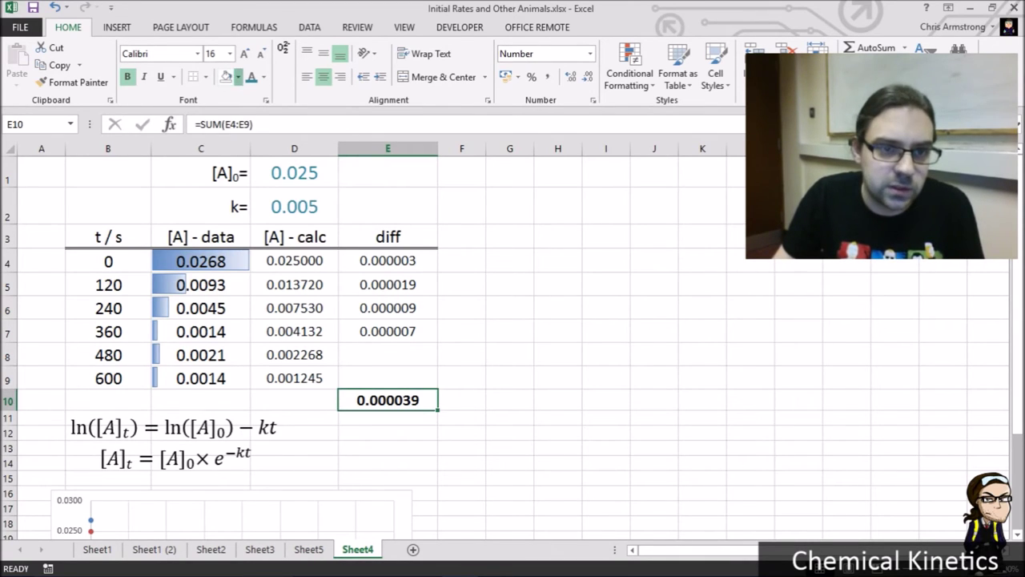
pyautogui.click(238, 77)
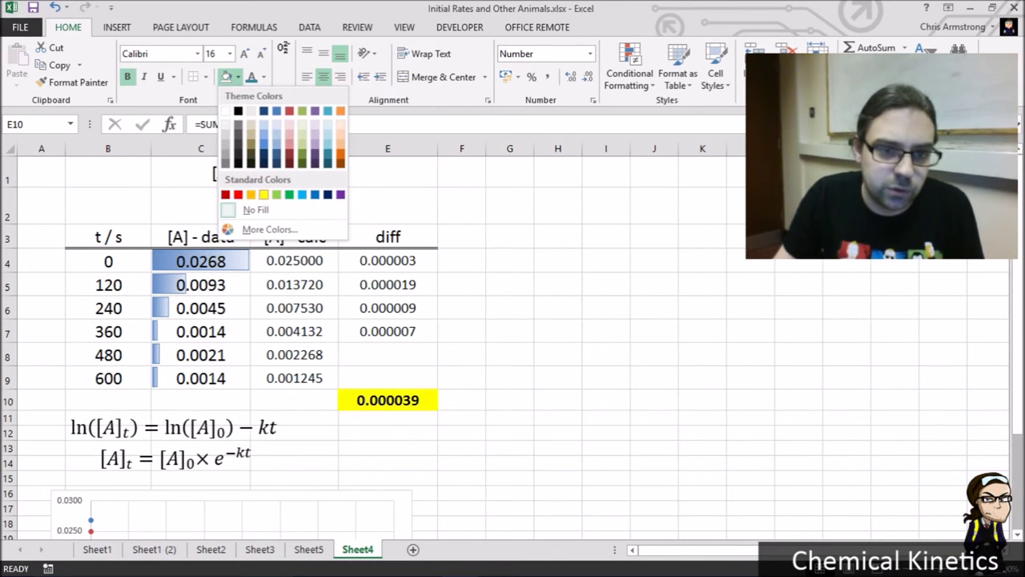
pyautogui.press('Escape')
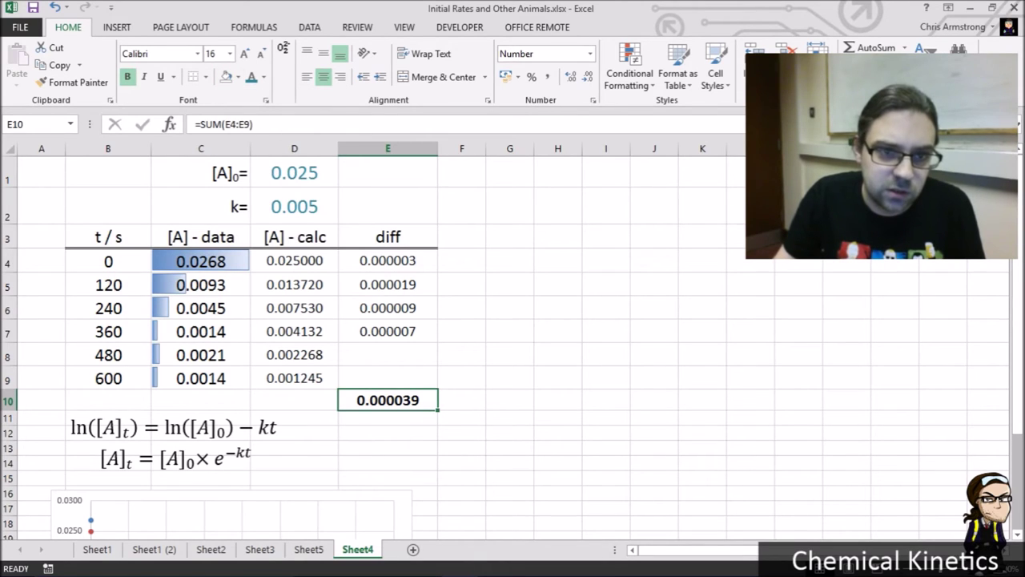
pyautogui.click(238, 77)
pyautogui.click(263, 195)
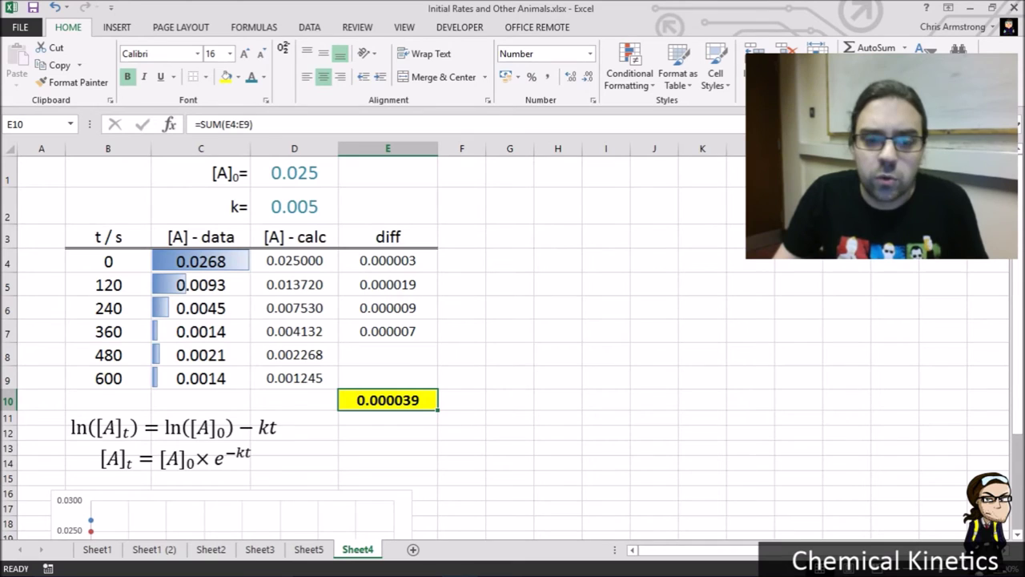
# - Define the name target for the sum cell E10
pyautogui.moveTo(388, 261); pyautogui.dragTo(387, 333)
pyautogui.click(387, 400)
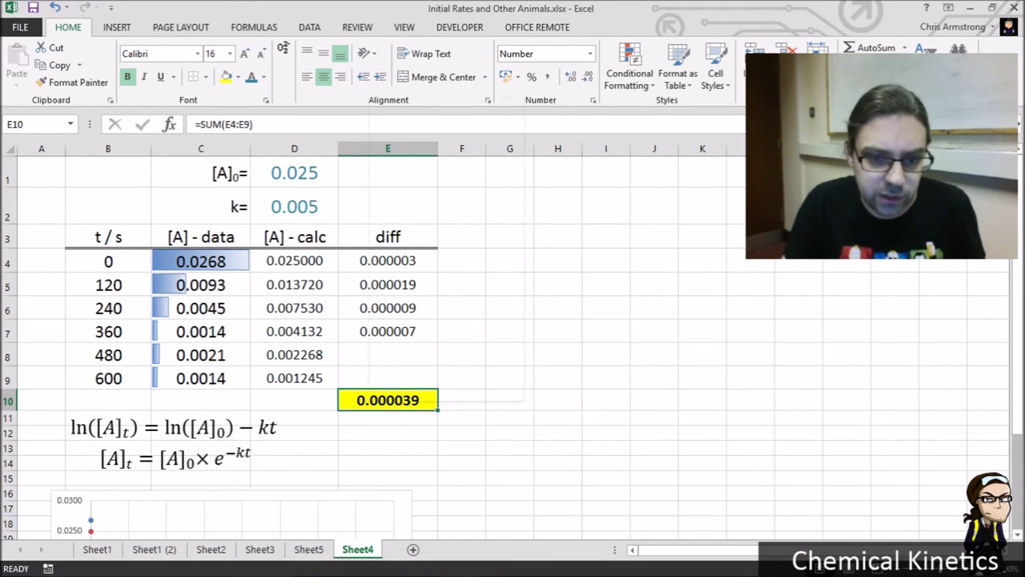
pyautogui.rightClick(371, 401)
pyautogui.click(404, 370)
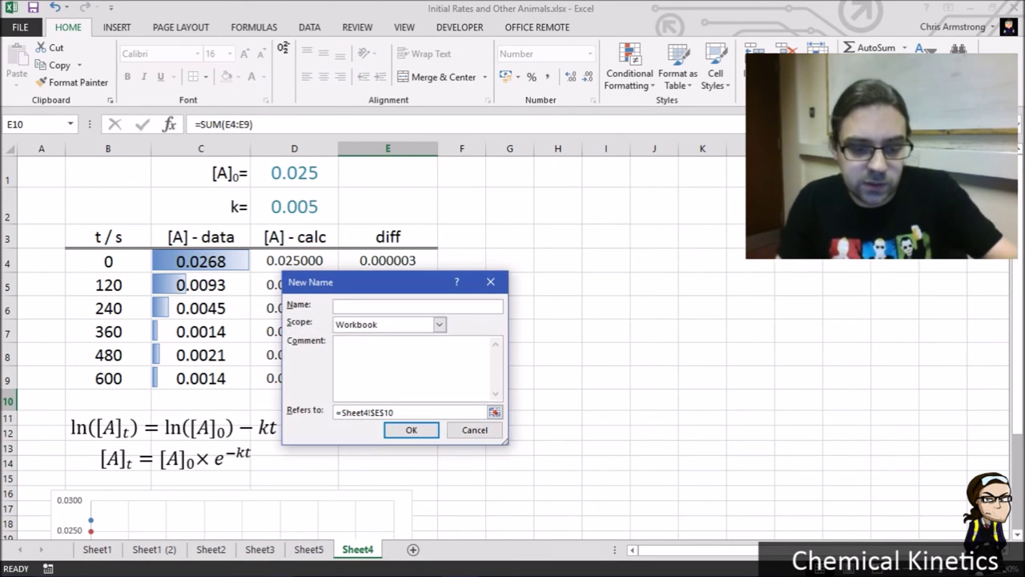
pyautogui.write('target')
pyautogui.press('Return')
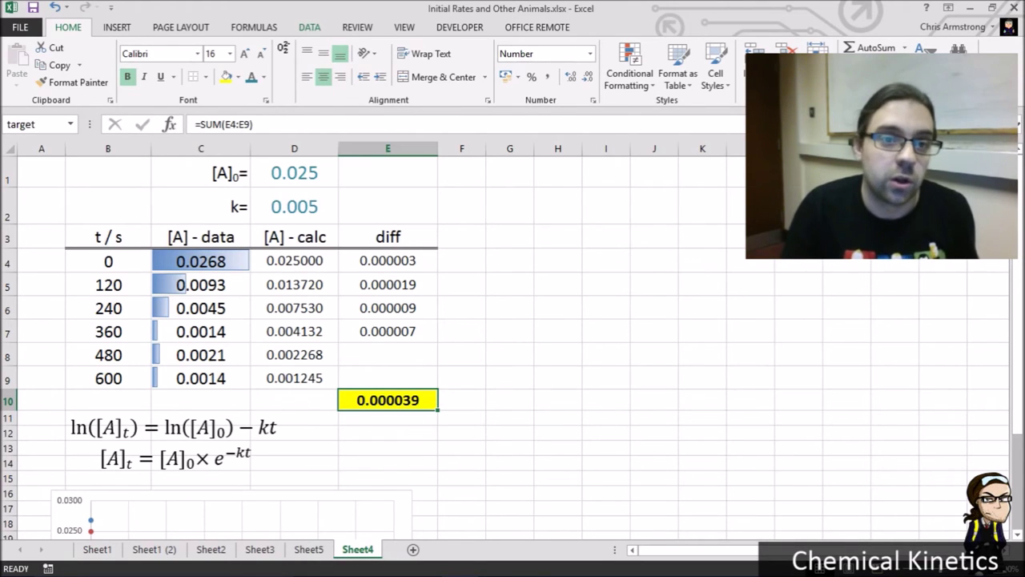
# - Call up Solver, and enter the note "Enable solver", including the quotation marks, in cell B1
pyautogui.click(309, 27)
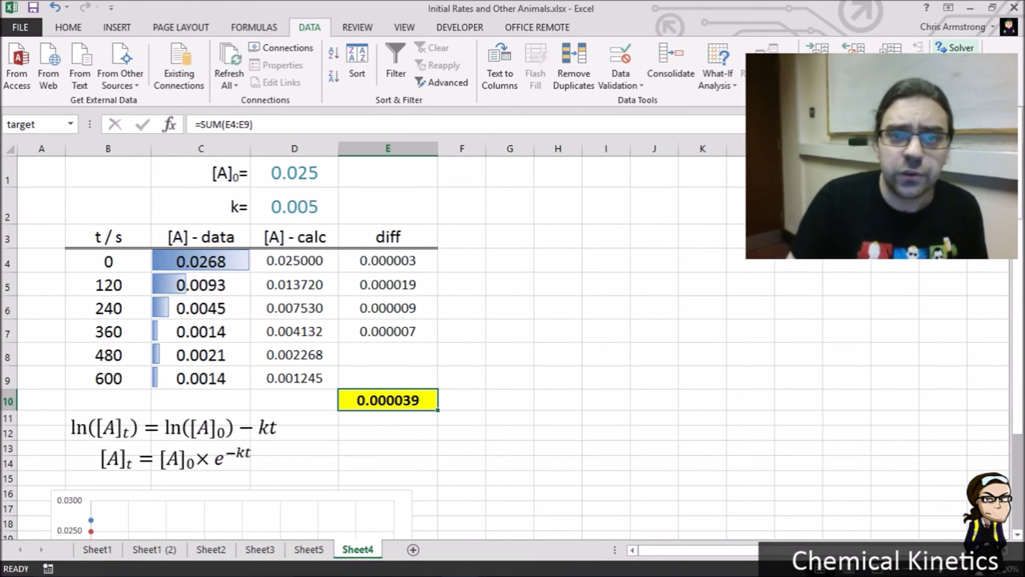
pyautogui.click(955, 47)
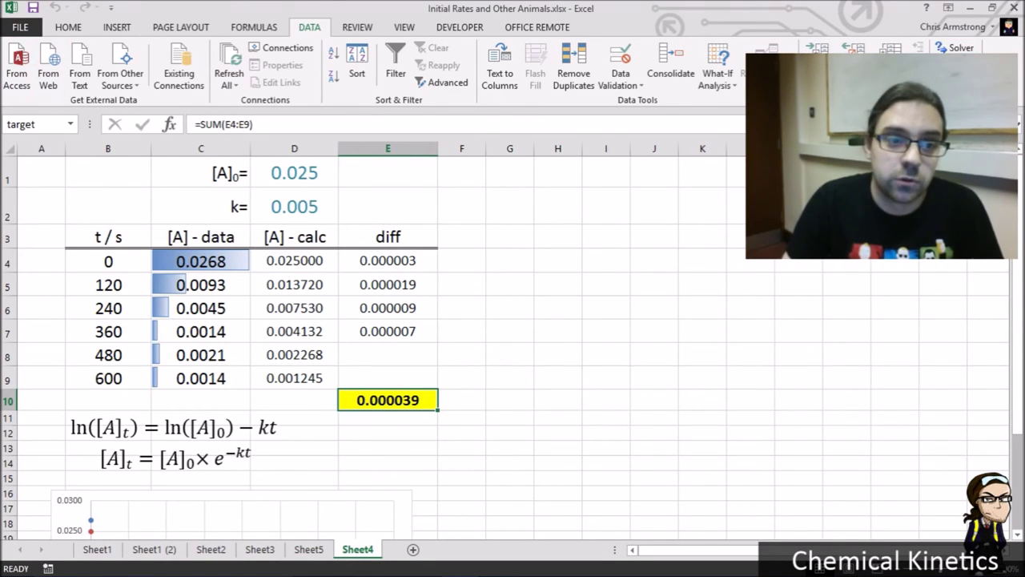
pyautogui.click(108, 173)
pyautogui.write('Solver')
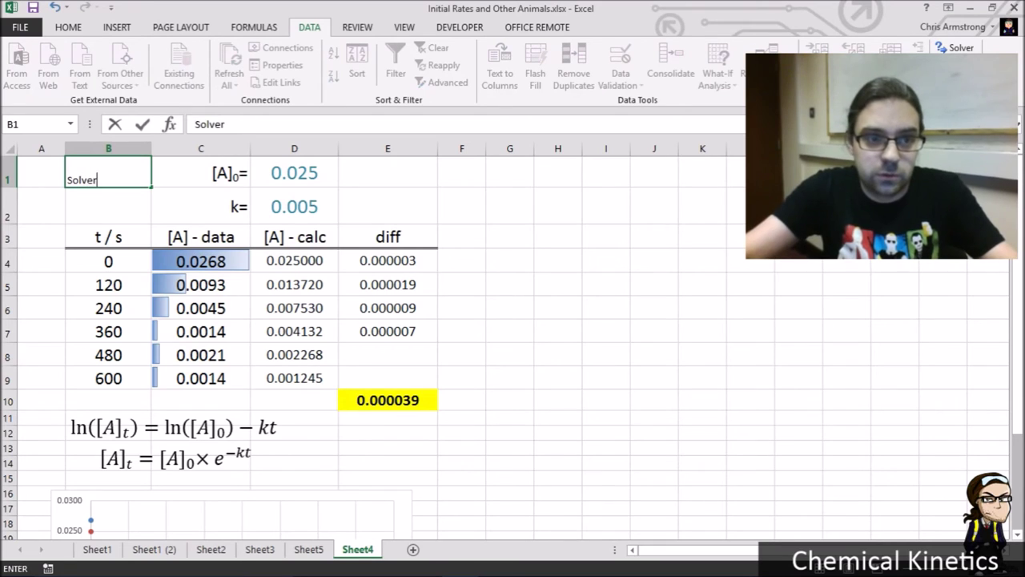
pyautogui.press('BackSpace')
pyautogui.press('BackSpace')
pyautogui.press('BackSpace')
pyautogui.press('BackSpace')
pyautogui.press('BackSpace')
pyautogui.press('BackSpace')
pyautogui.write('"E')
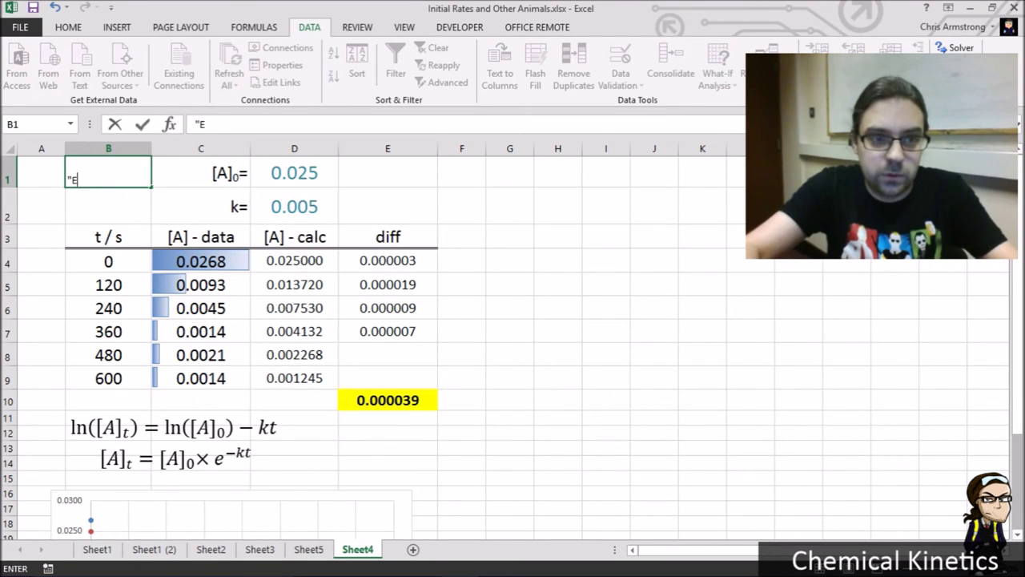
pyautogui.write('nable solver"')
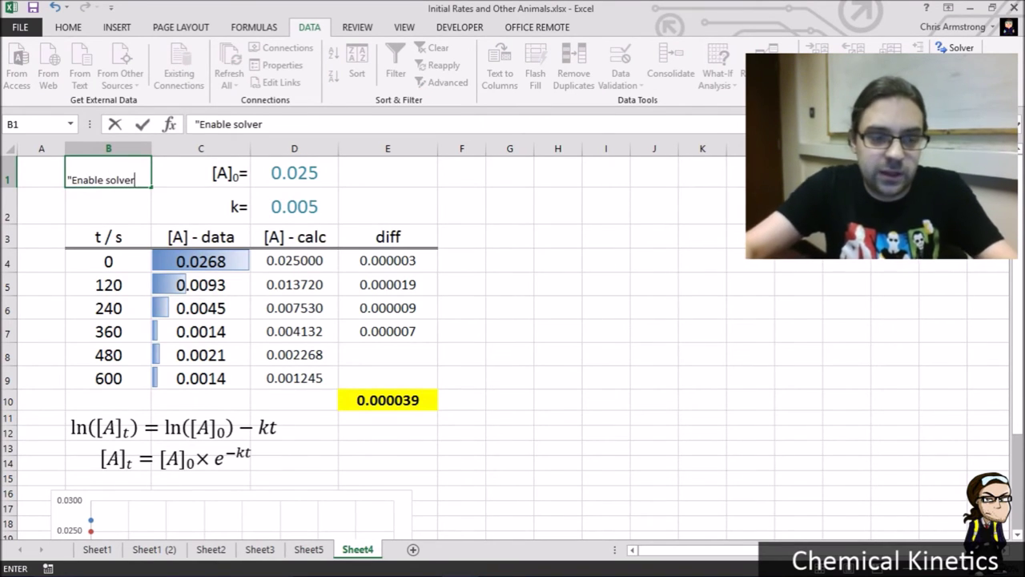
pyautogui.press('Return')
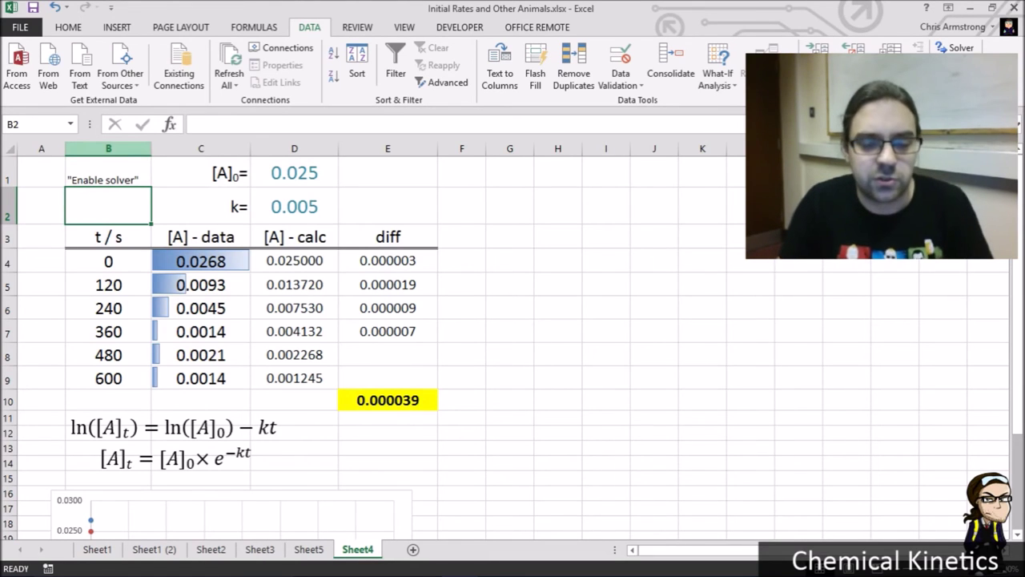
# - Open Solver for the sum cell E10 and clear its existing objective and changing variable cells
pyautogui.click(388, 401)
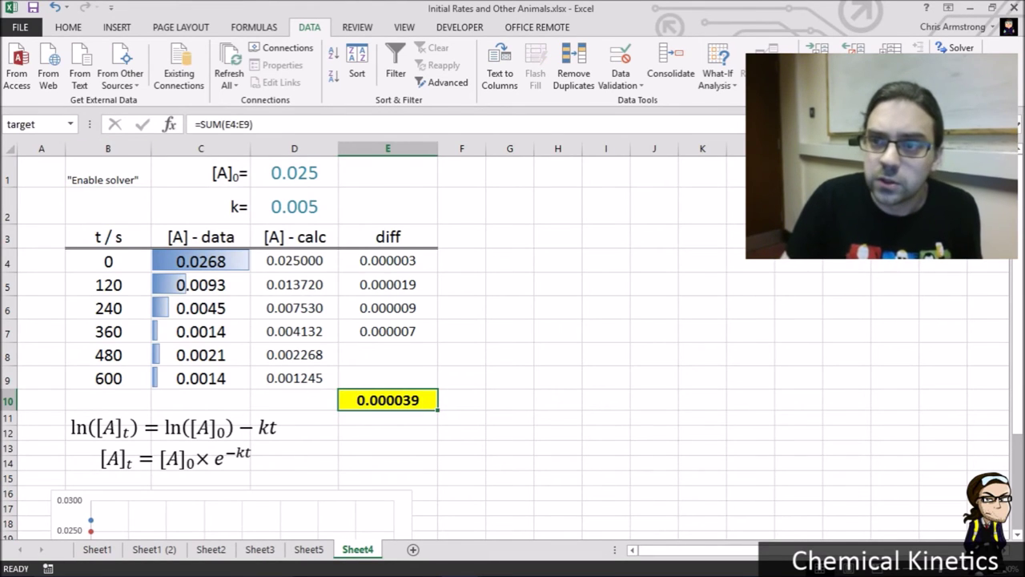
pyautogui.click(956, 47)
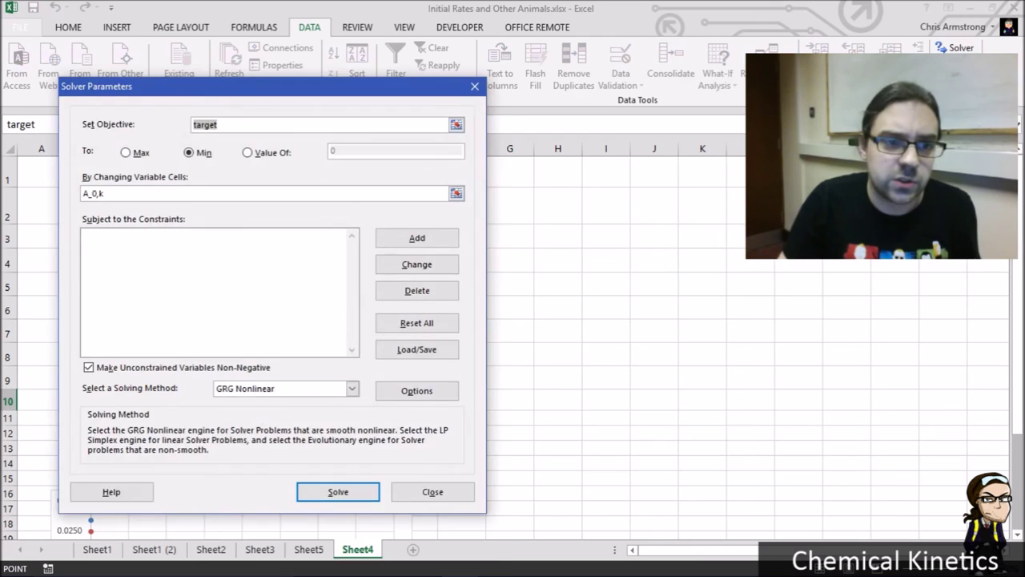
pyautogui.press('Delete')
pyautogui.moveTo(120, 222); pyautogui.dragTo(85, 222)
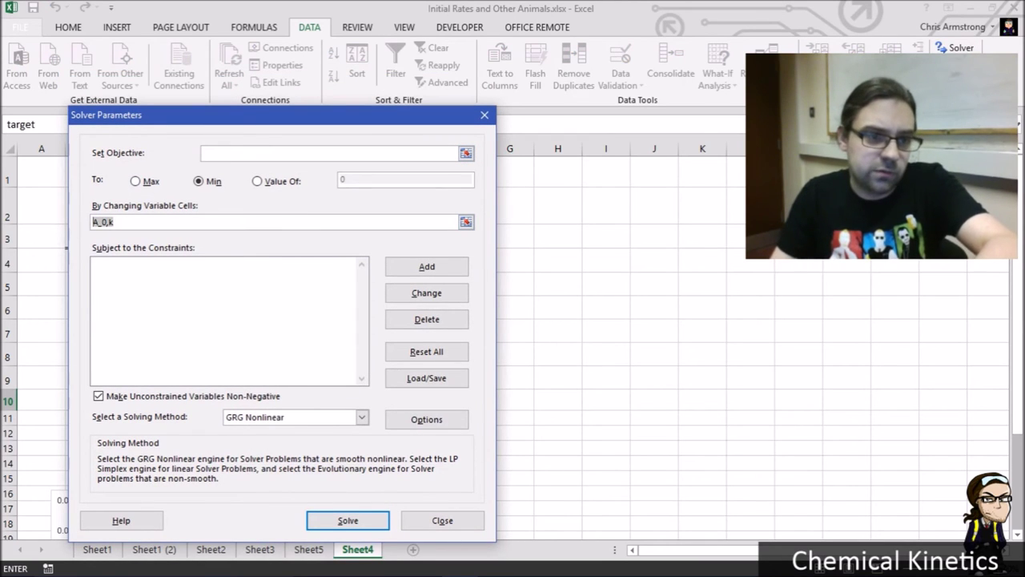
pyautogui.press('Delete')
# - Set the Solver objective to target and have it minimised with the Min option
pyautogui.click(240, 153)
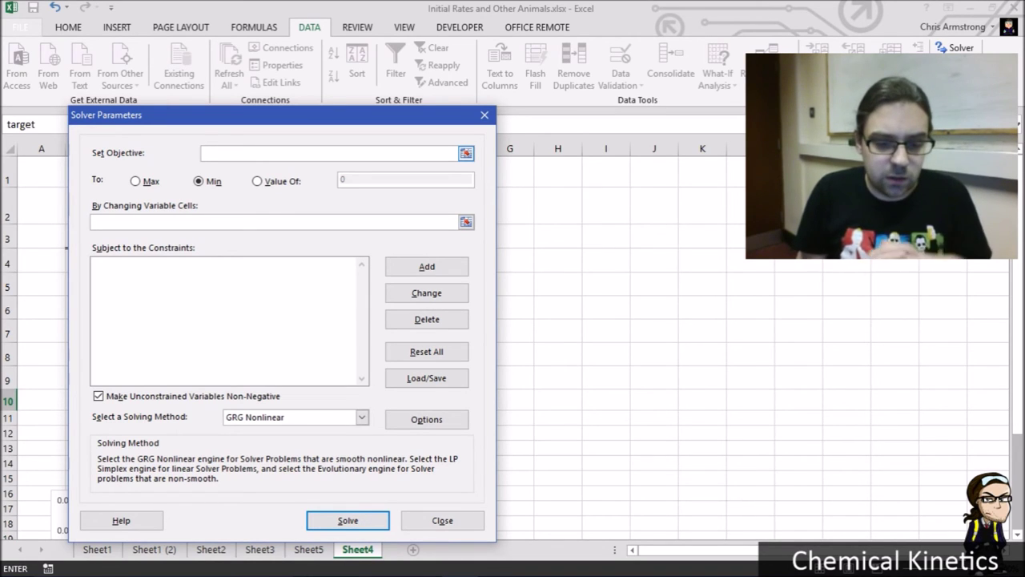
pyautogui.write('target')
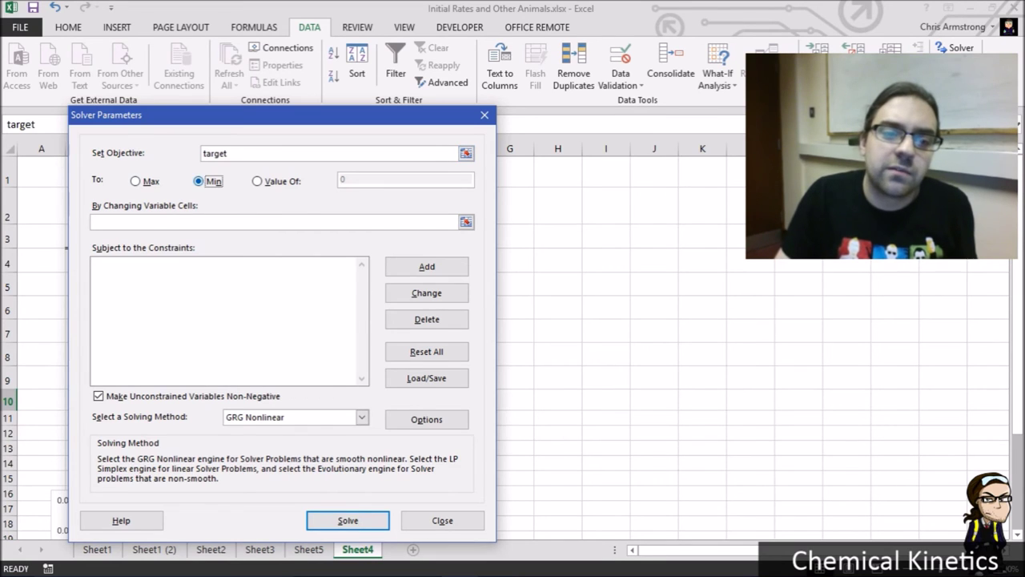
pyautogui.press('Return')
pyautogui.press('Return')
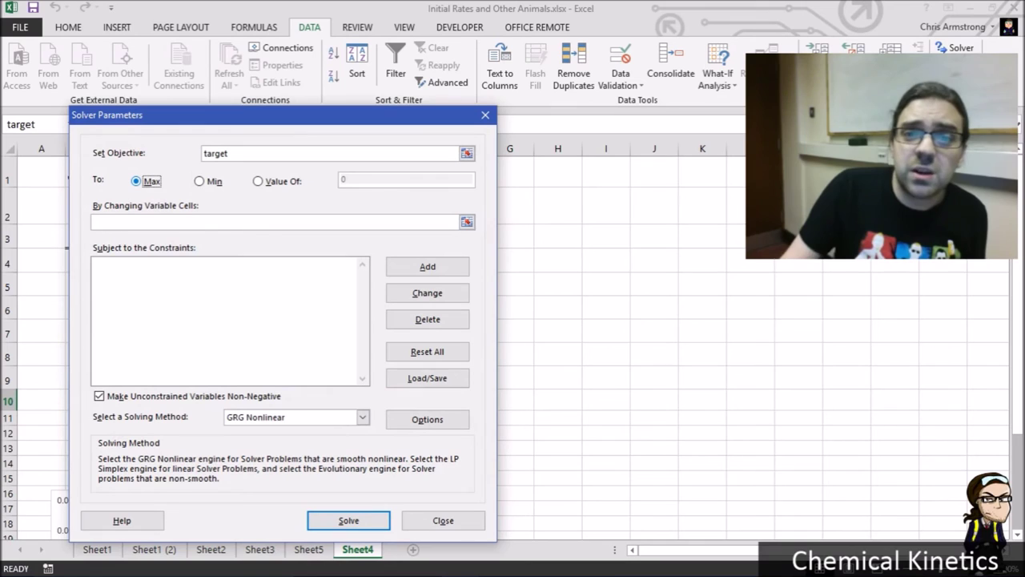
pyautogui.click(206, 181)
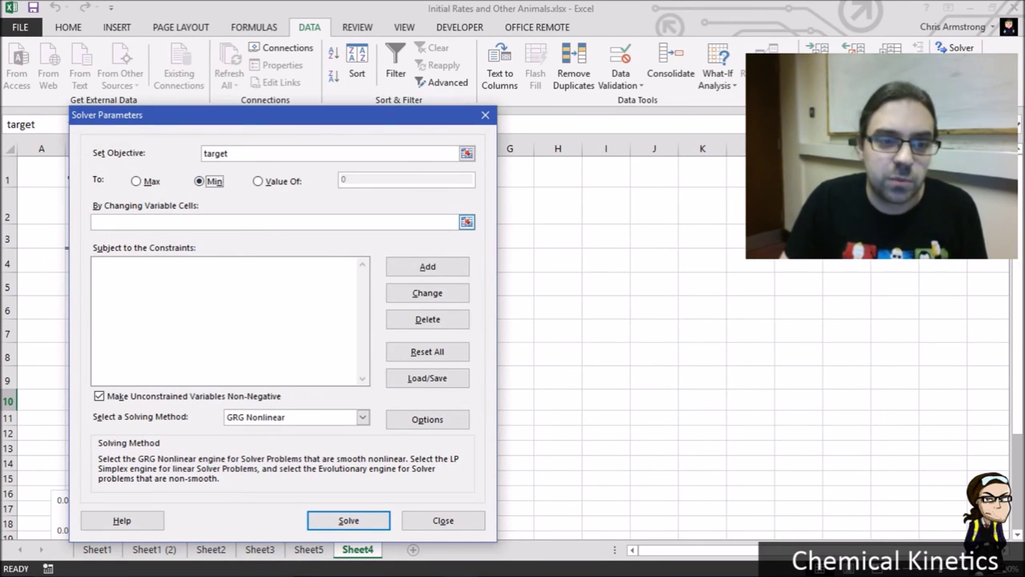
# - Specify A_0,k as the changing variable cells in the Solver parameters
pyautogui.press('Tab')
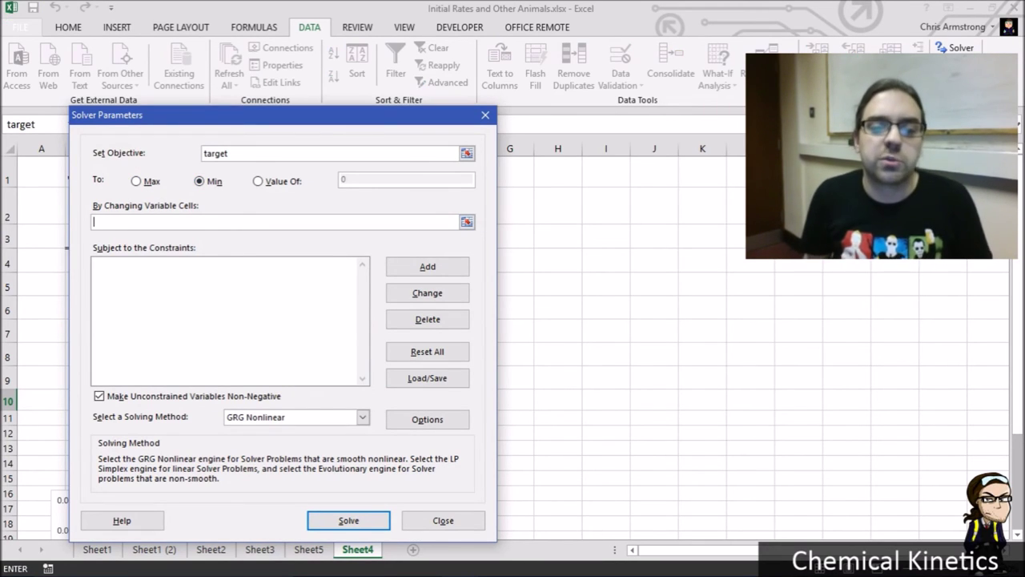
pyautogui.moveTo(420, 116); pyautogui.dragTo(408, 264)
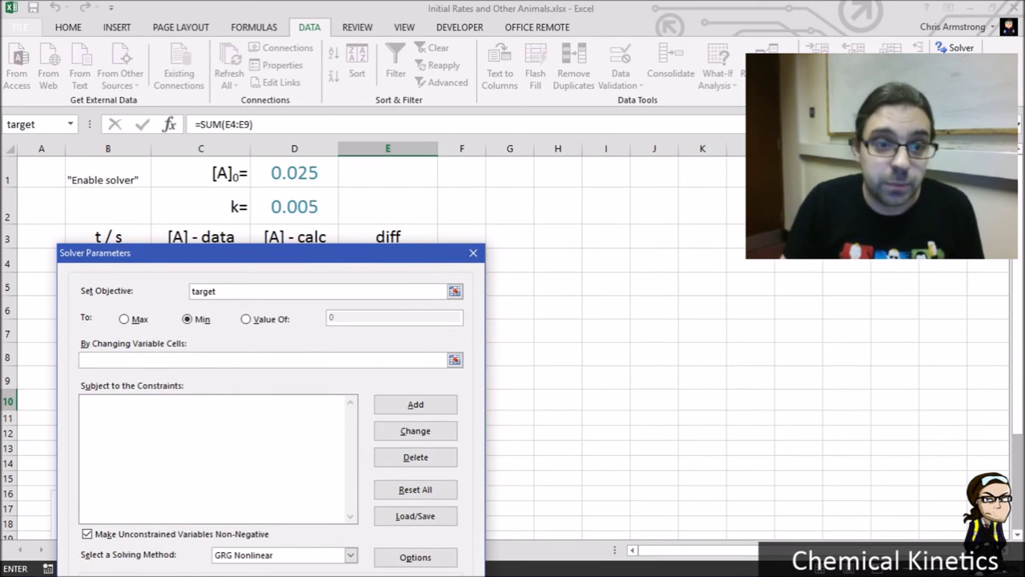
pyautogui.moveTo(407, 254); pyautogui.dragTo(413, 157)
pyautogui.write('A_')
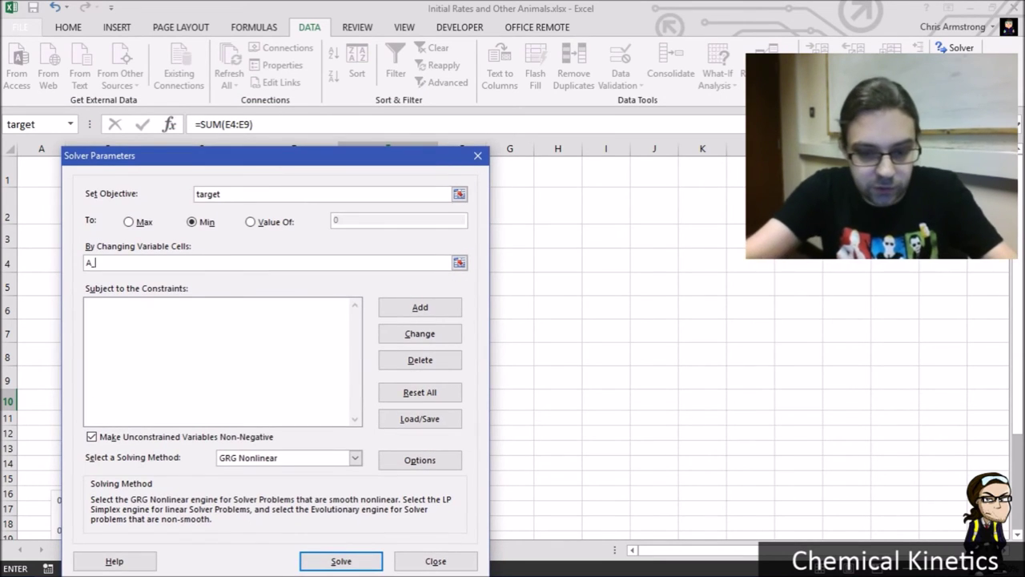
pyautogui.write('0,k')
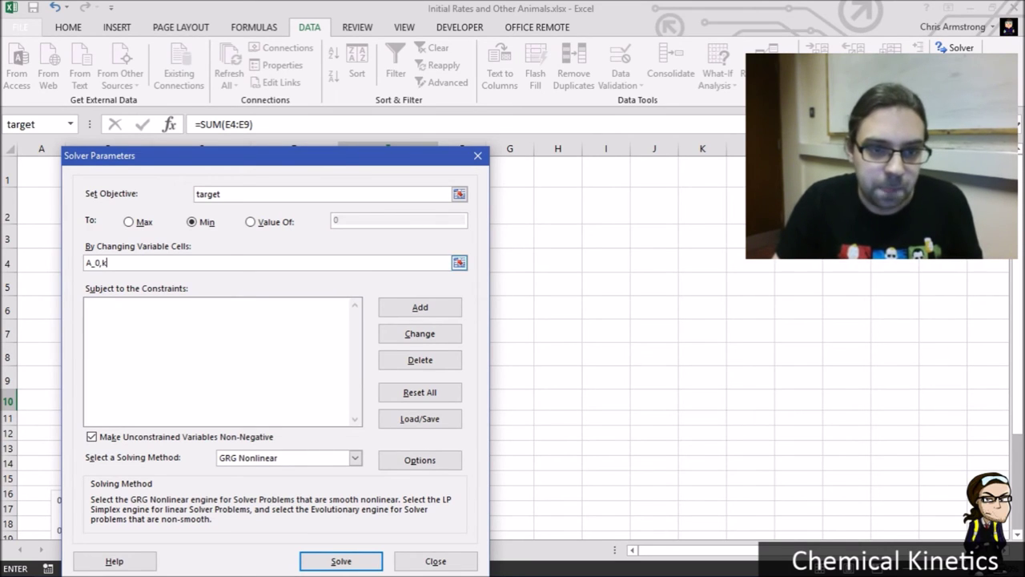
# - Run Solver with the GRG Nonlinear method and keep the Solver solution
pyautogui.moveTo(248, 158); pyautogui.dragTo(225, 265)
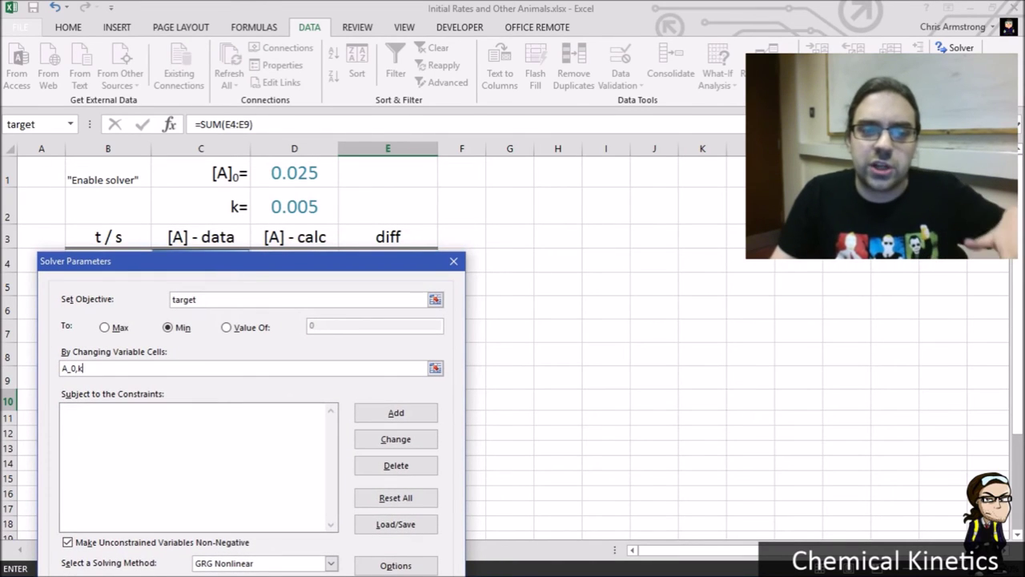
pyautogui.moveTo(267, 266); pyautogui.dragTo(261, 302)
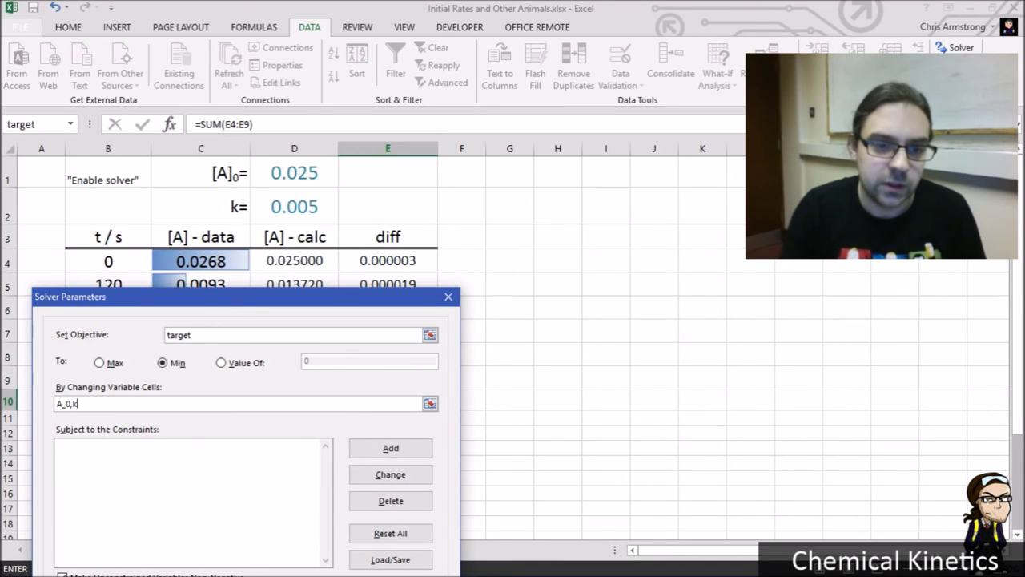
pyautogui.moveTo(237, 303); pyautogui.dragTo(256, 50)
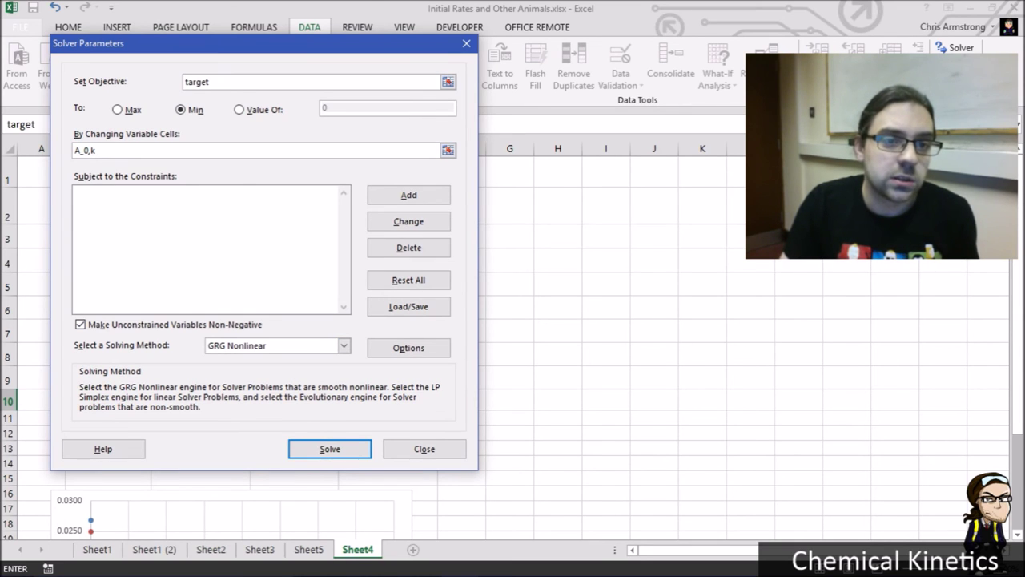
pyautogui.moveTo(265, 43); pyautogui.dragTo(339, 61)
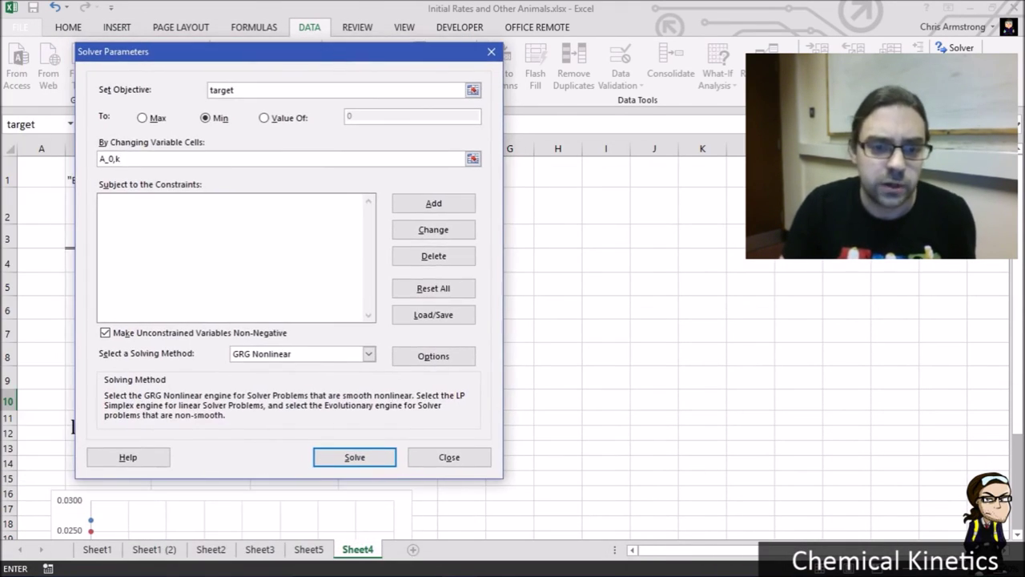
pyautogui.click(355, 456)
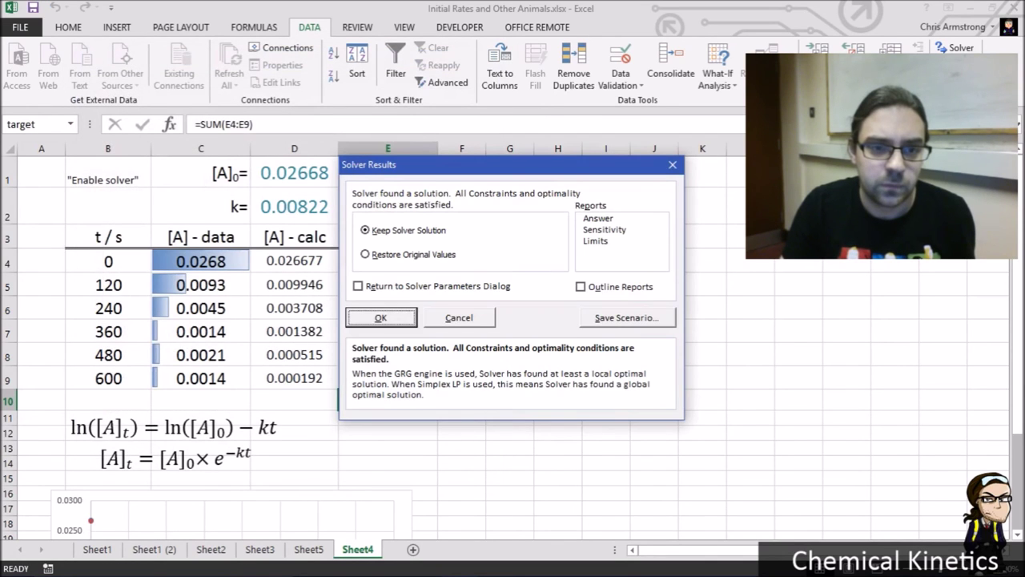
pyautogui.moveTo(449, 166); pyautogui.dragTo(203, 163)
pyautogui.click(136, 311)
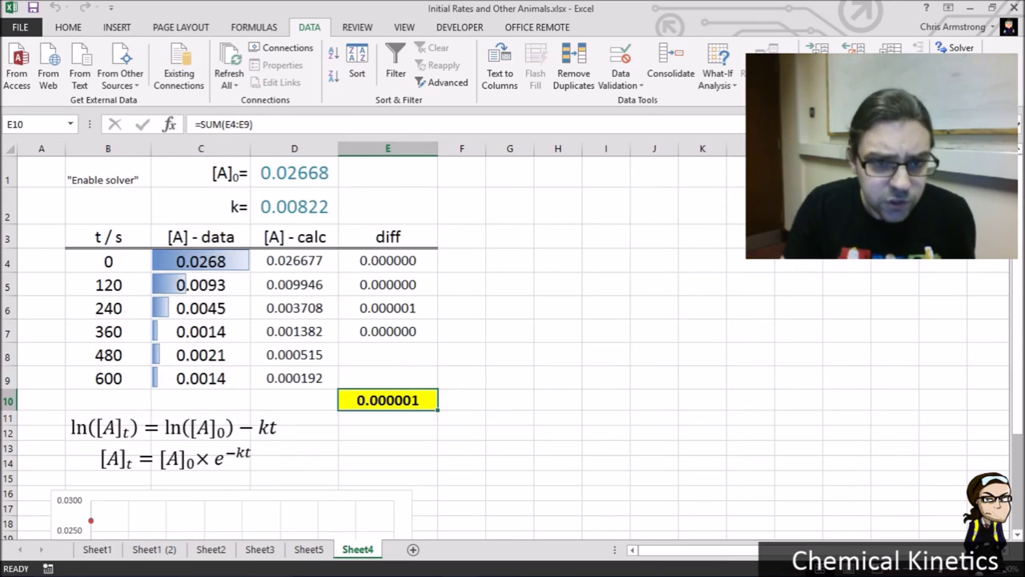
# - Examine the fitted A_0 and k values and compare the calculated concentrations with the measured ones in the table and chart
pyautogui.click(294, 173)
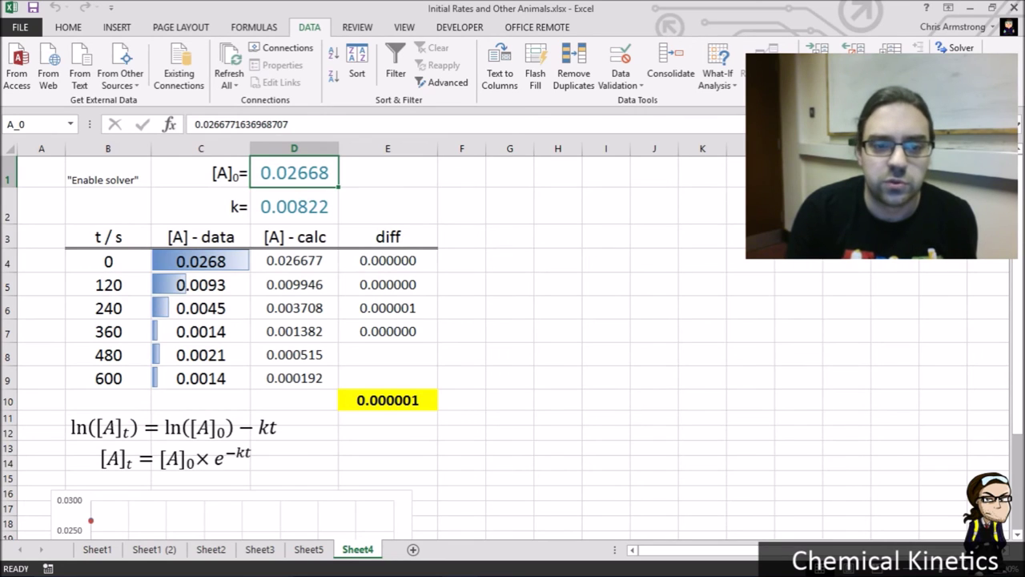
pyautogui.click(294, 206)
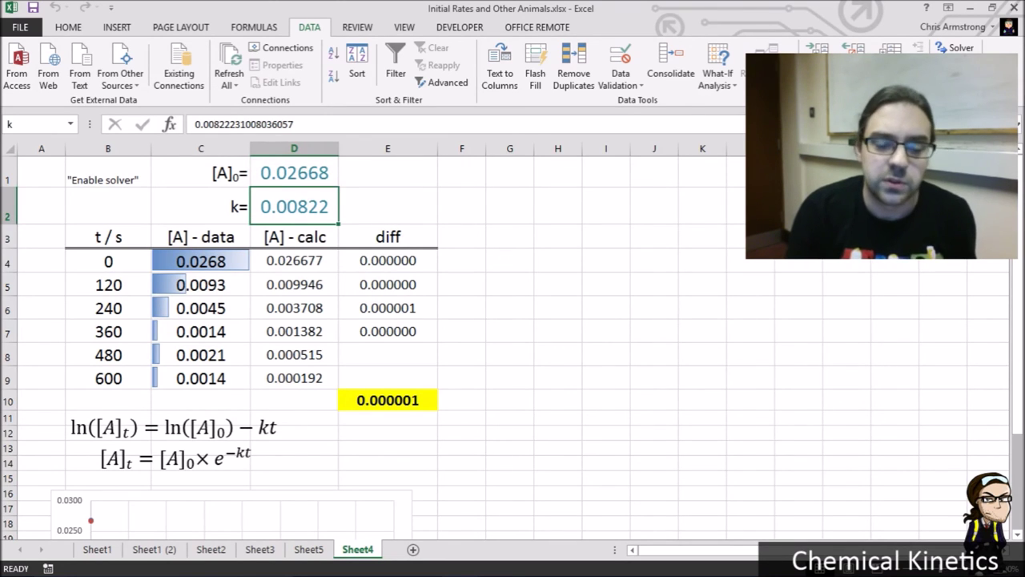
pyautogui.scroll(-5, 512, 344)
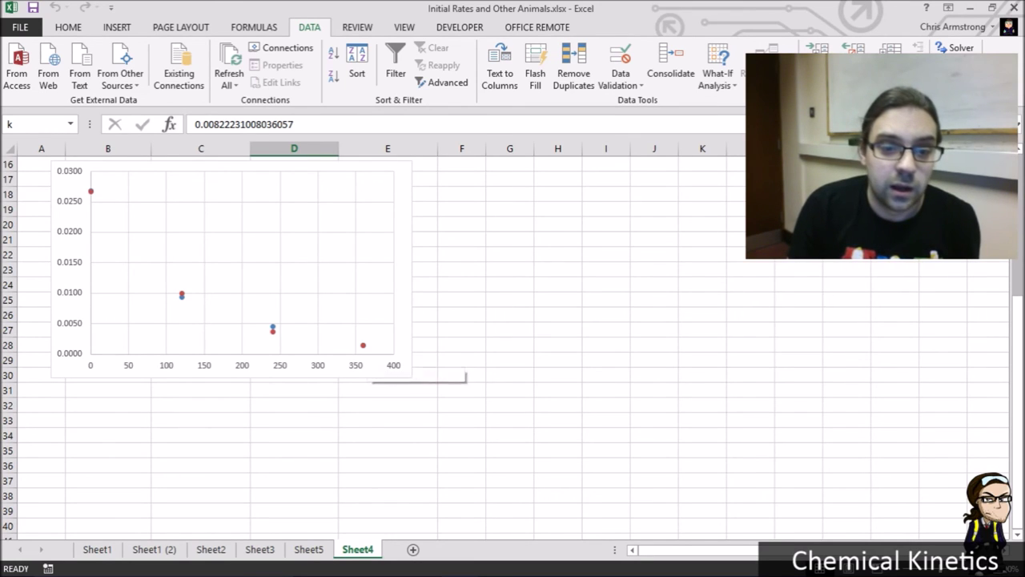
pyautogui.click(375, 365)
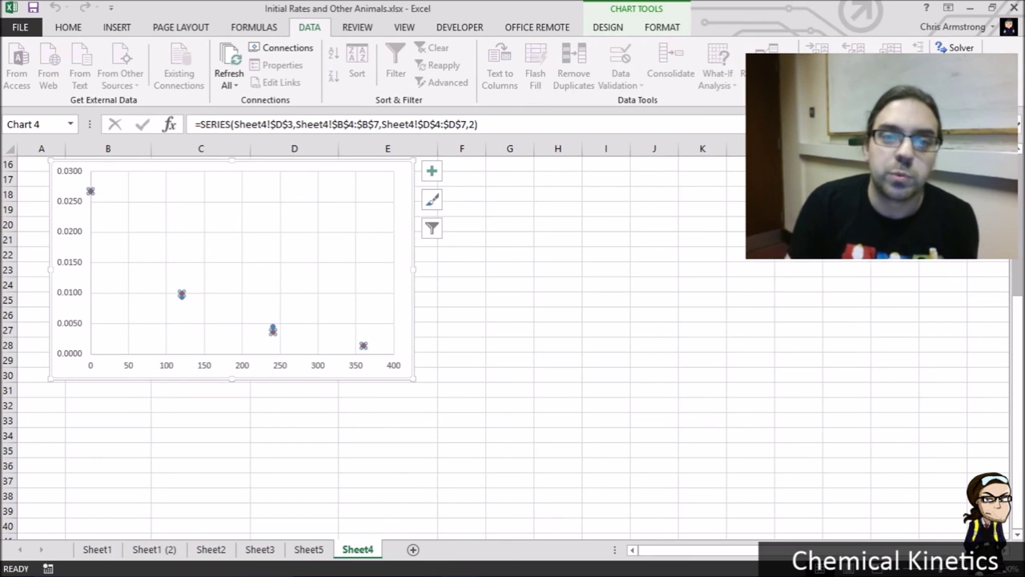
pyautogui.scroll(5, 369, 345)
pyautogui.click(294, 261)
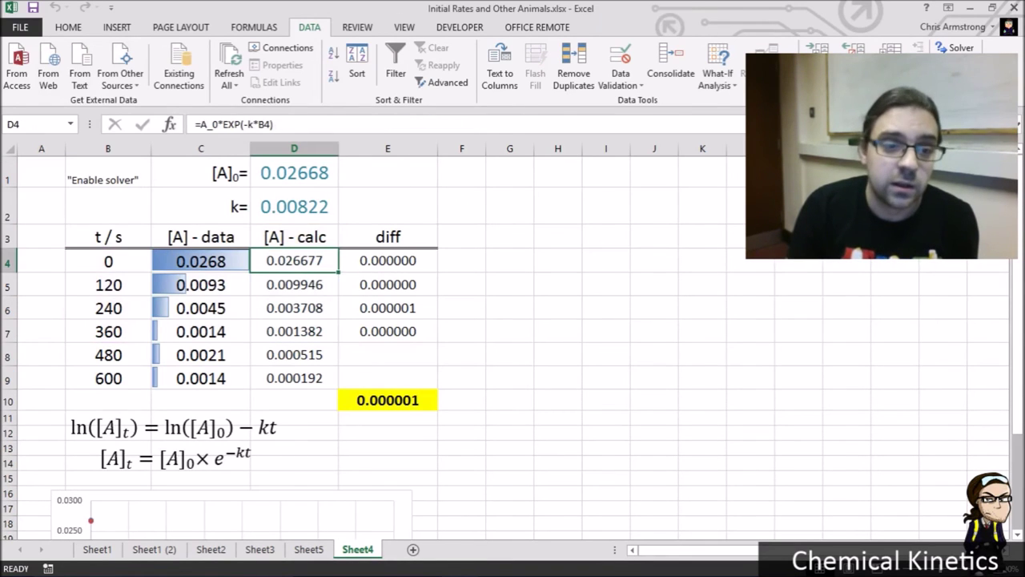
pyautogui.click(201, 261)
pyautogui.scroll(-4, 201, 264)
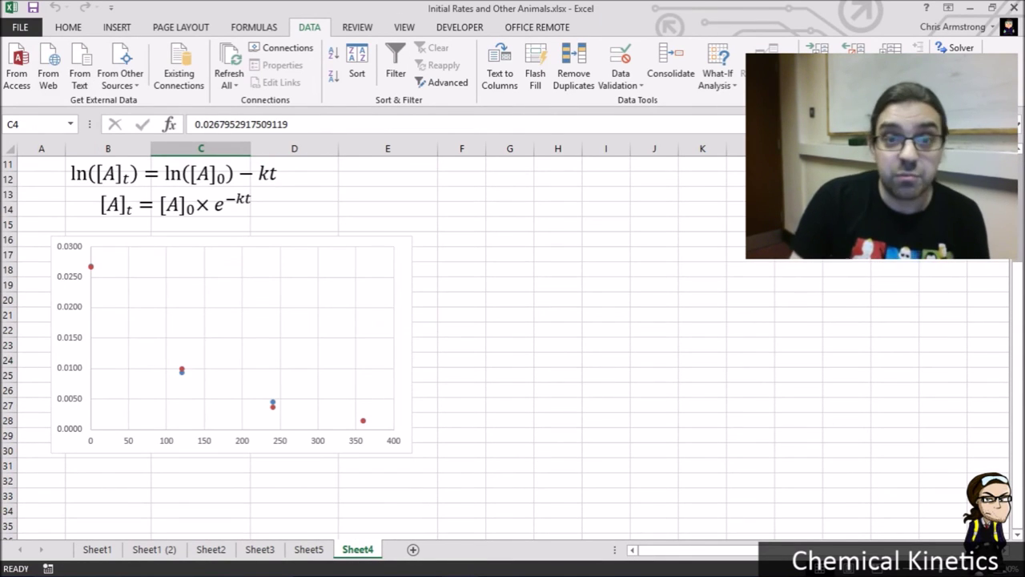
pyautogui.scroll(4, 294, 264)
pyautogui.click(294, 207)
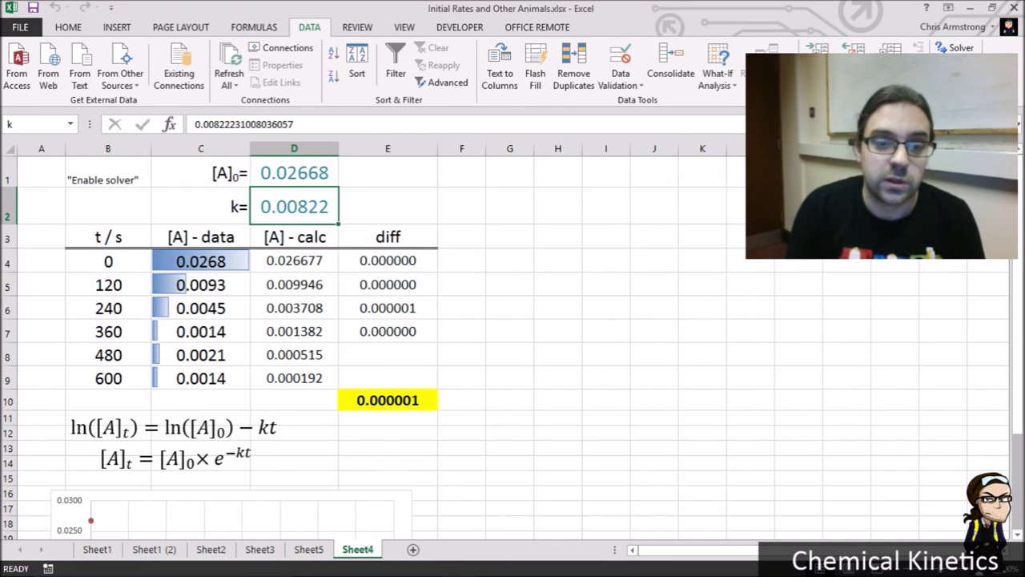
# - Compare the fitted k on Sheet4 with the slope of the ln[A] trendline on Sheet5
pyautogui.click(309, 550)
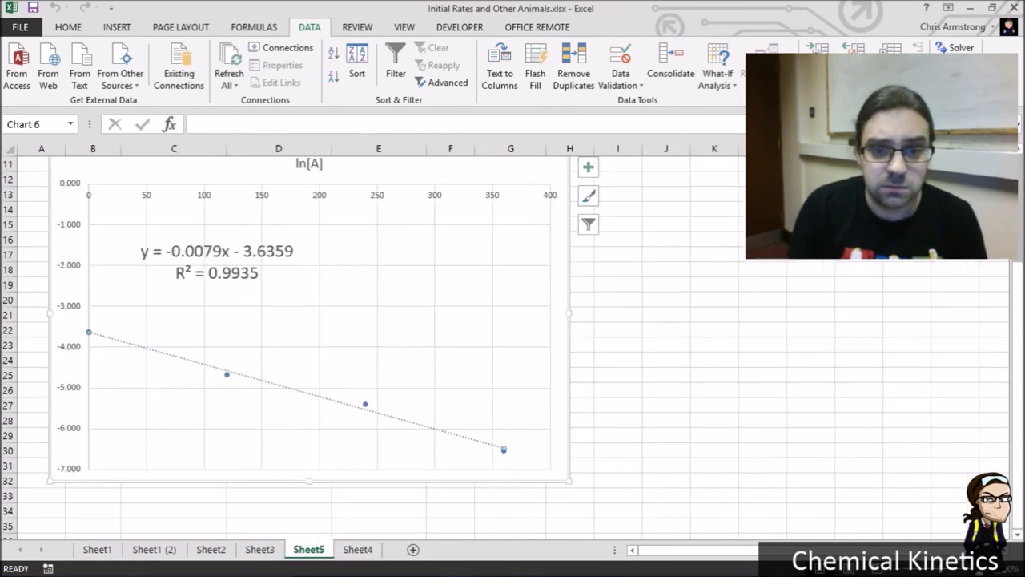
pyautogui.scroll(3, 512, 321)
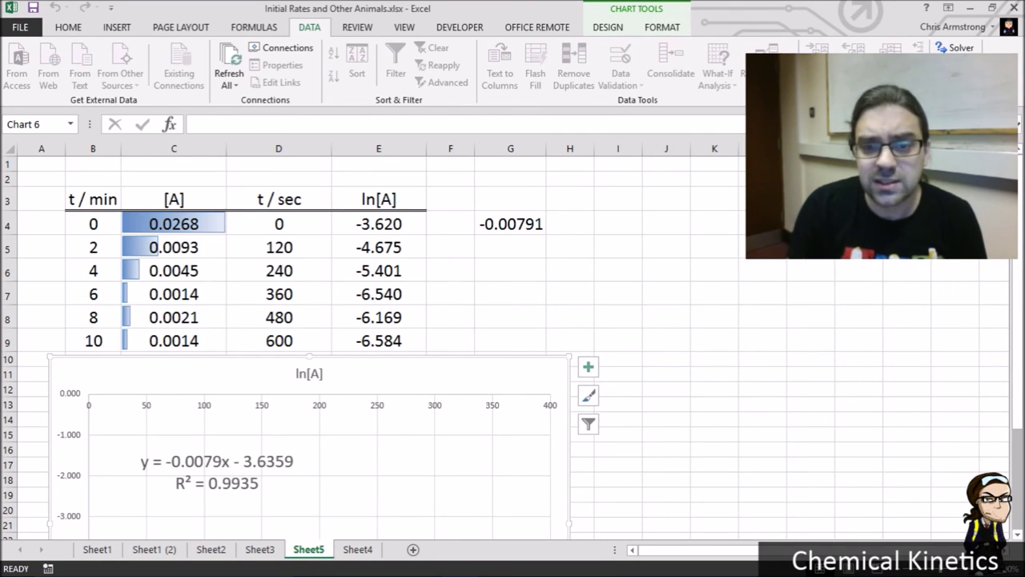
pyautogui.scroll(-3, 512, 345)
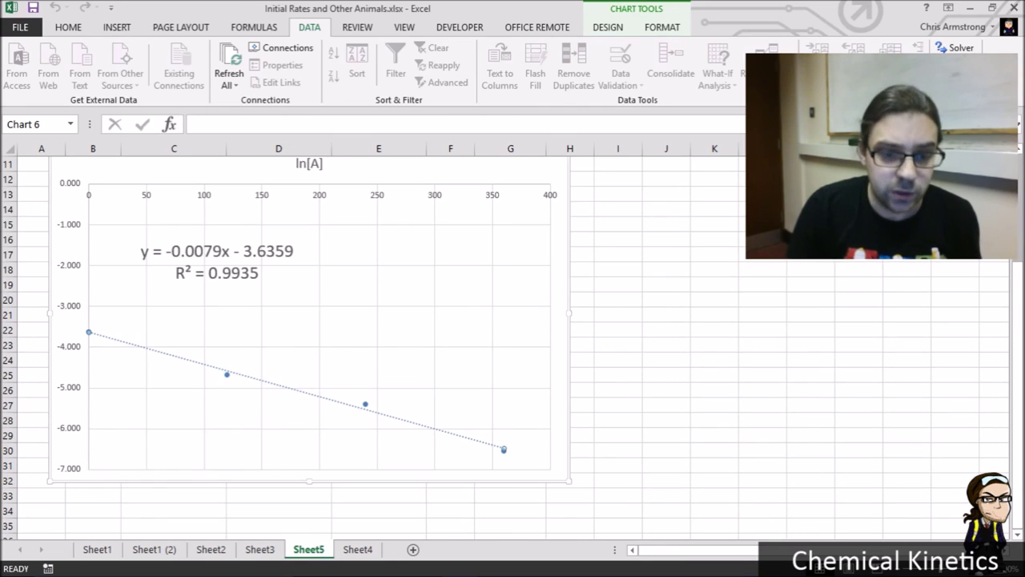
pyautogui.click(357, 550)
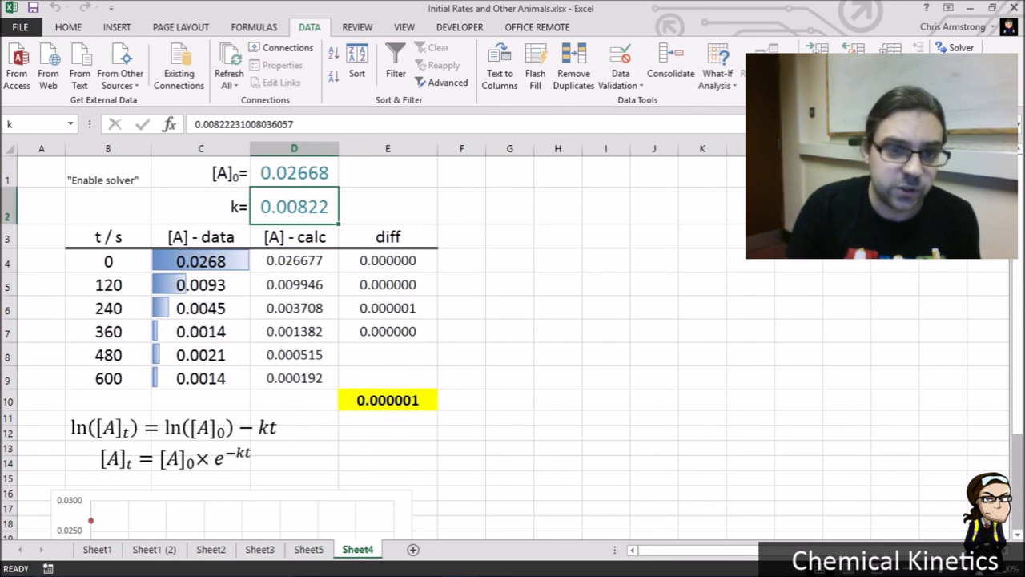
pyautogui.click(388, 206)
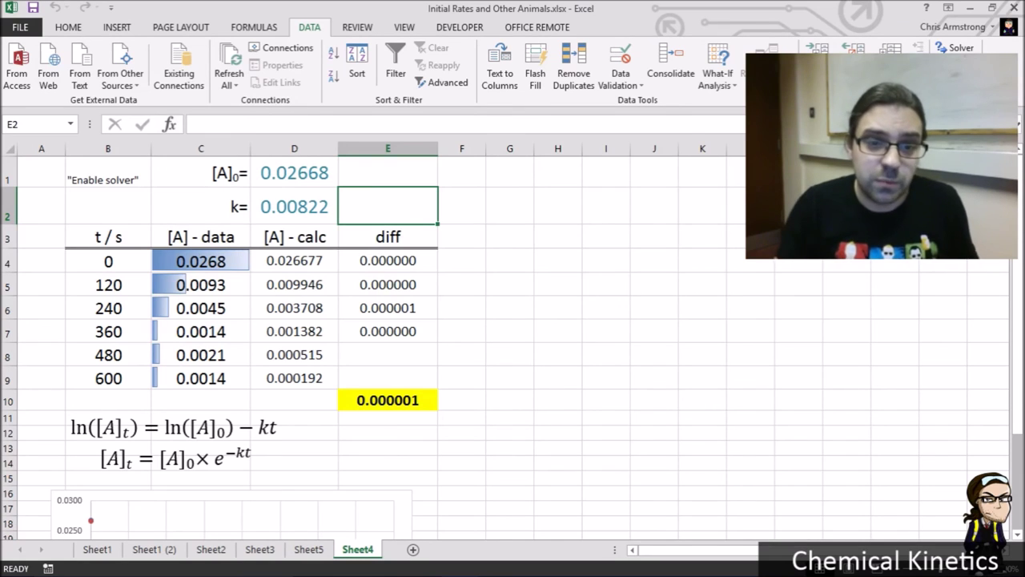
# - Review the squared differences in E4:E7, the chart of both series, and the fitted k cell on Sheet4
pyautogui.scroll(-3, 512, 344)
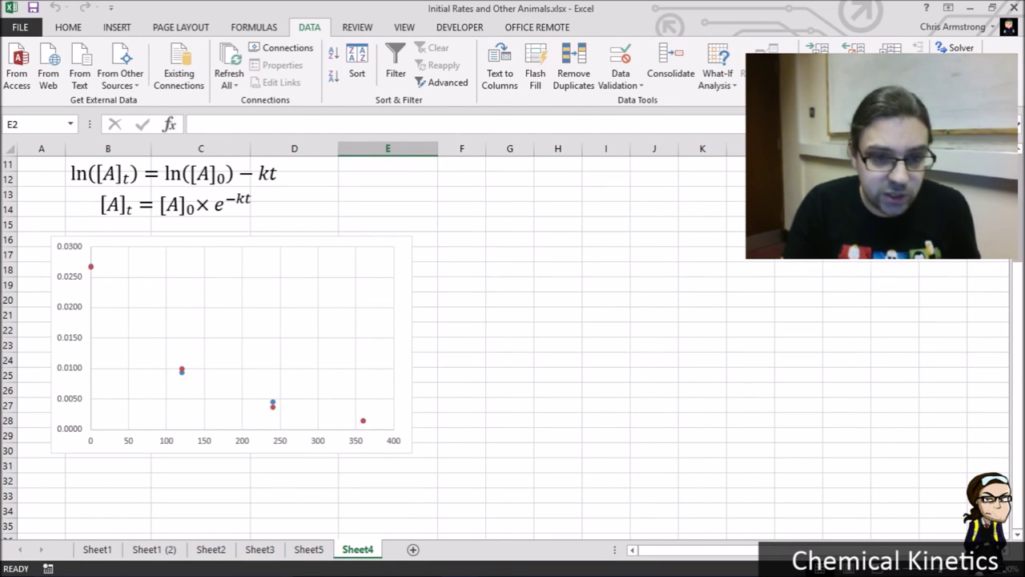
pyautogui.scroll(3, 512, 344)
pyautogui.press('Down')
pyautogui.press('Down')
pyautogui.press('Down')
pyautogui.press('Down')
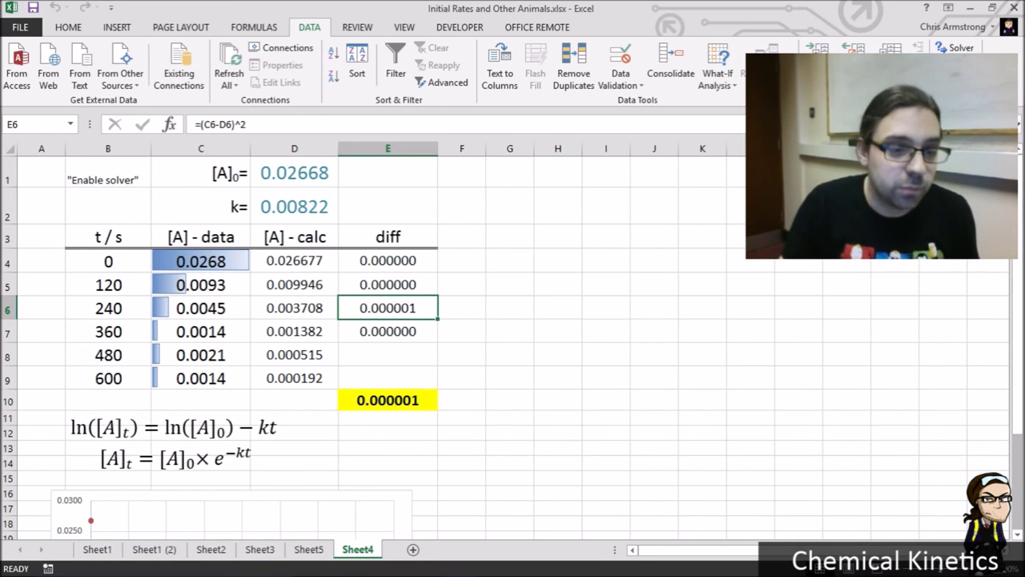
pyautogui.moveTo(388, 332); pyautogui.dragTo(390, 263)
pyautogui.click(461, 285)
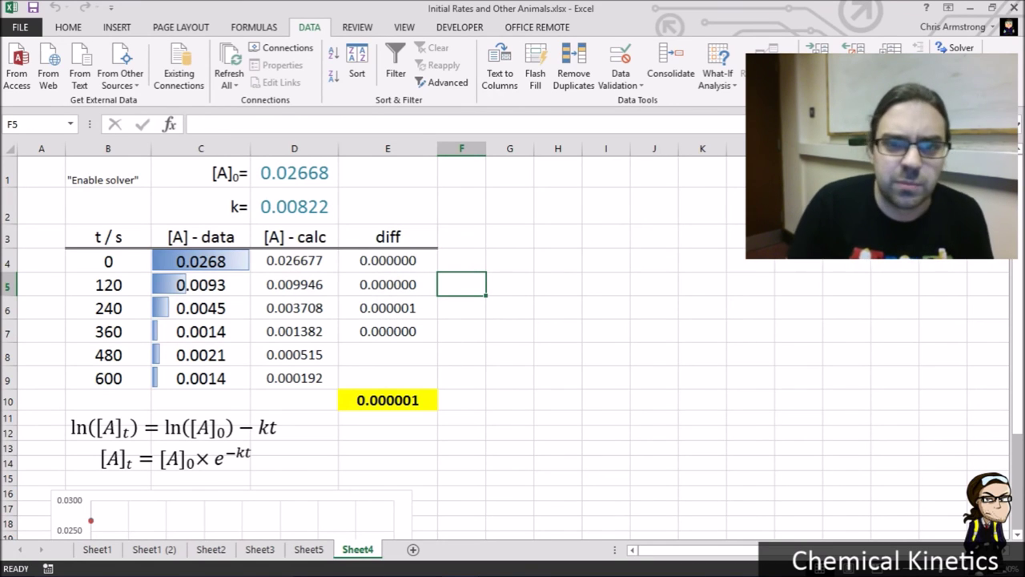
pyautogui.scroll(-5, 461, 320)
pyautogui.scroll(5, 461, 320)
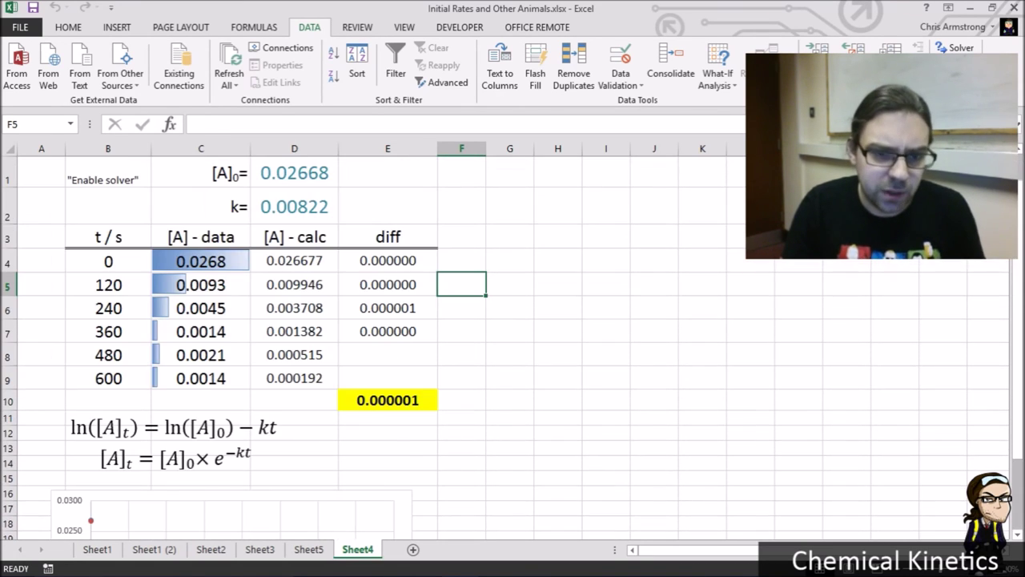
pyautogui.click(295, 207)
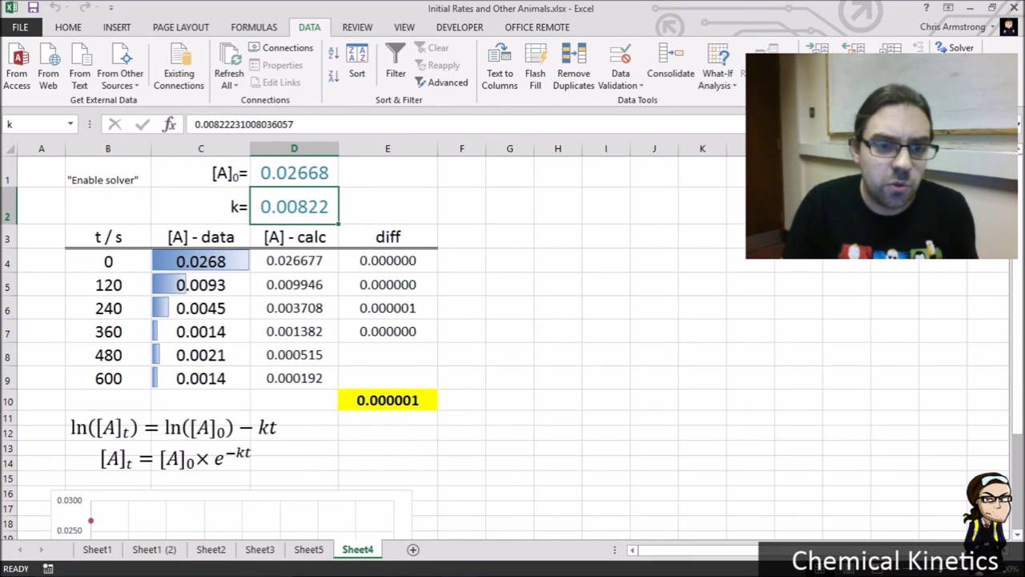
pyautogui.moveTo(387, 173); pyautogui.dragTo(388, 206)
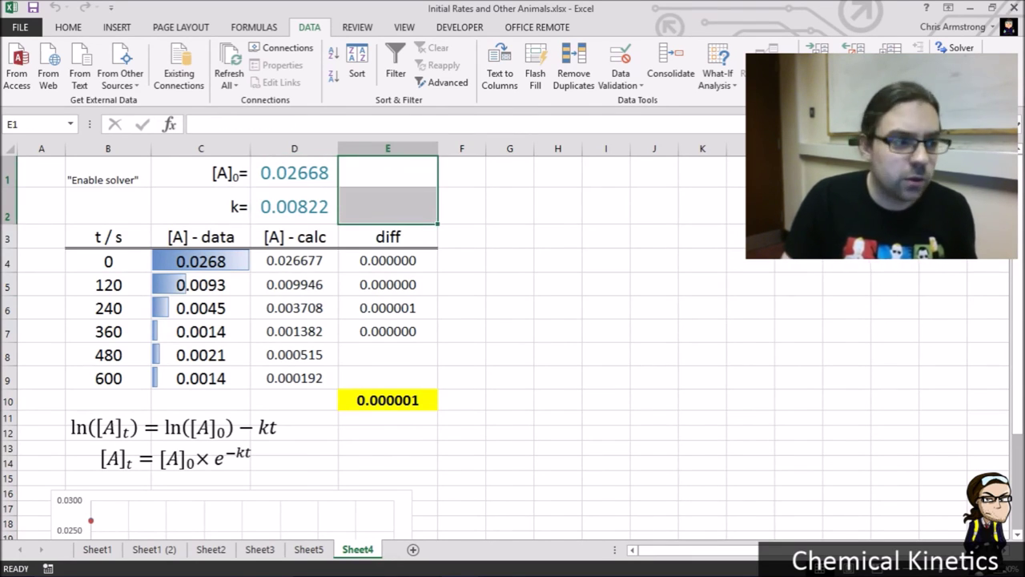
pyautogui.click(387, 207)
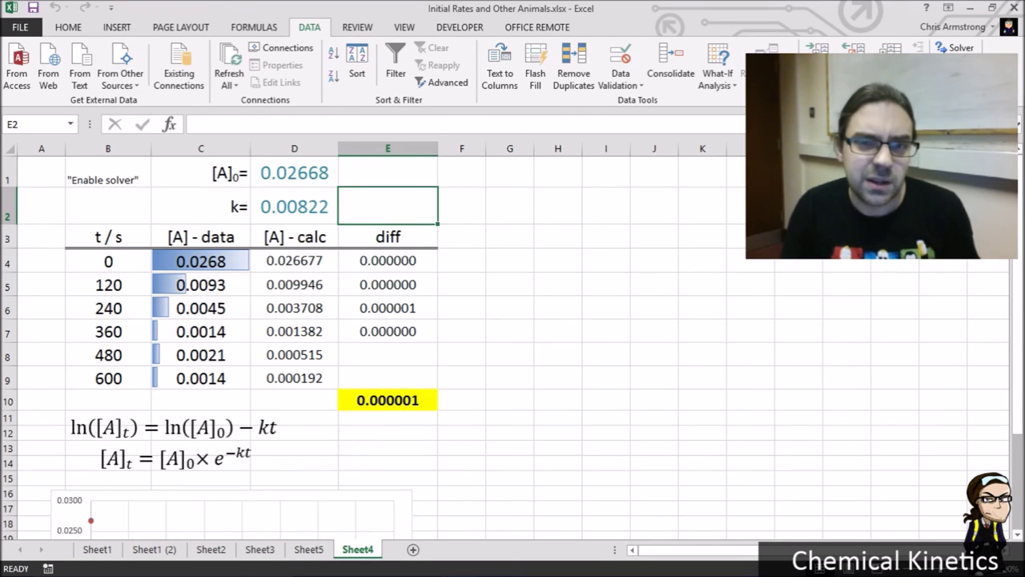
# - Try entering A_0,k1,k2,k3 as Solver's changing variable cells, remove the additions and close the dialog without solving
pyautogui.click(955, 48)
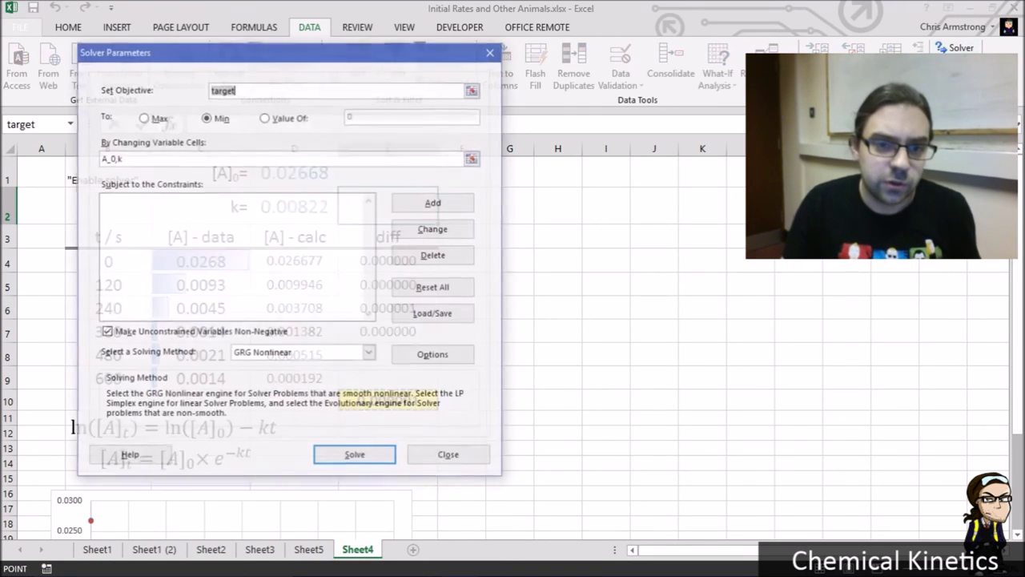
pyautogui.click(123, 157)
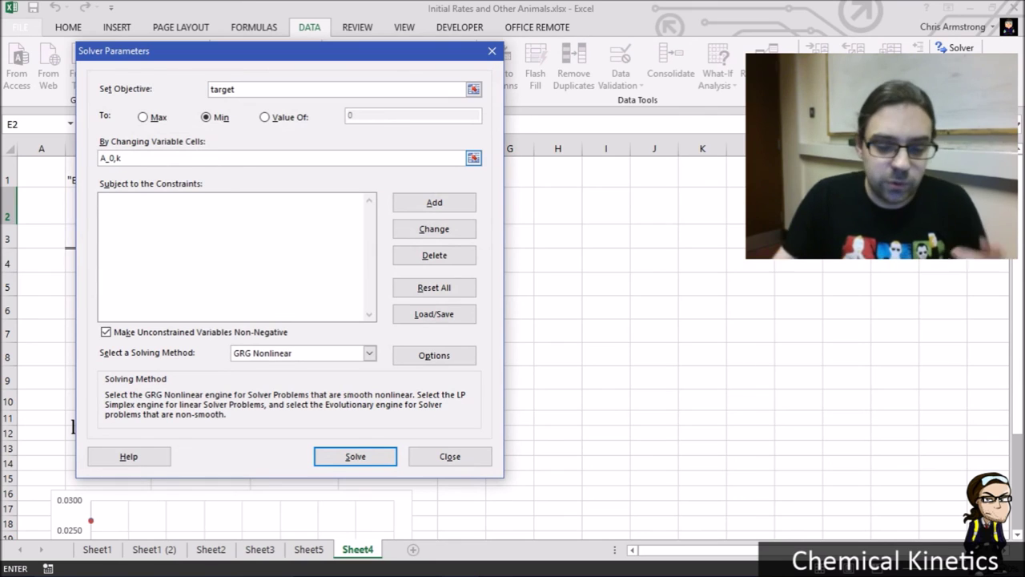
pyautogui.write('1,k2,k')
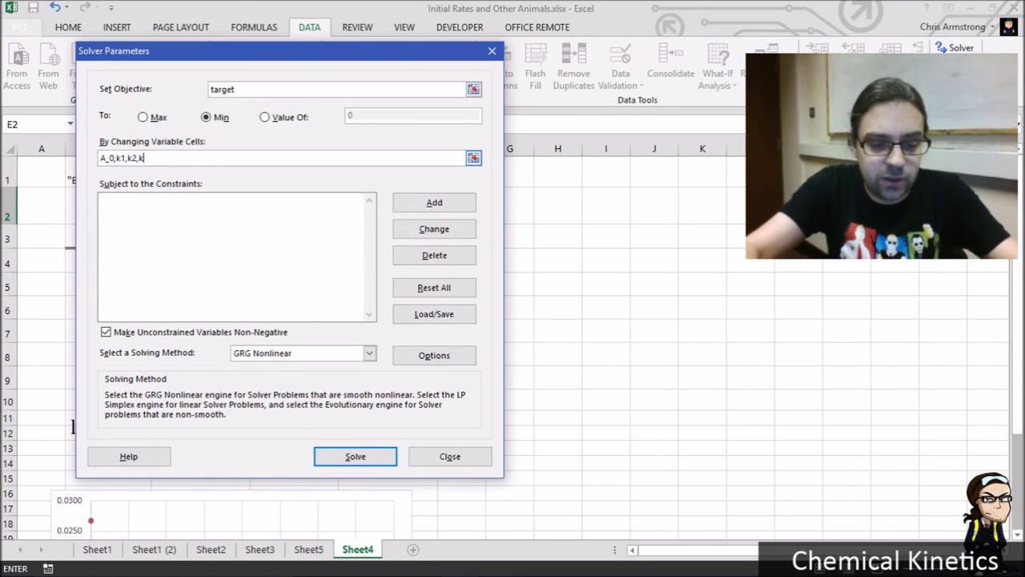
pyautogui.write('3')
pyautogui.press('BackSpace')
pyautogui.press('BackSpace')
pyautogui.press('BackSpace')
pyautogui.press('BackSpace')
pyautogui.press('BackSpace')
pyautogui.press('BackSpace')
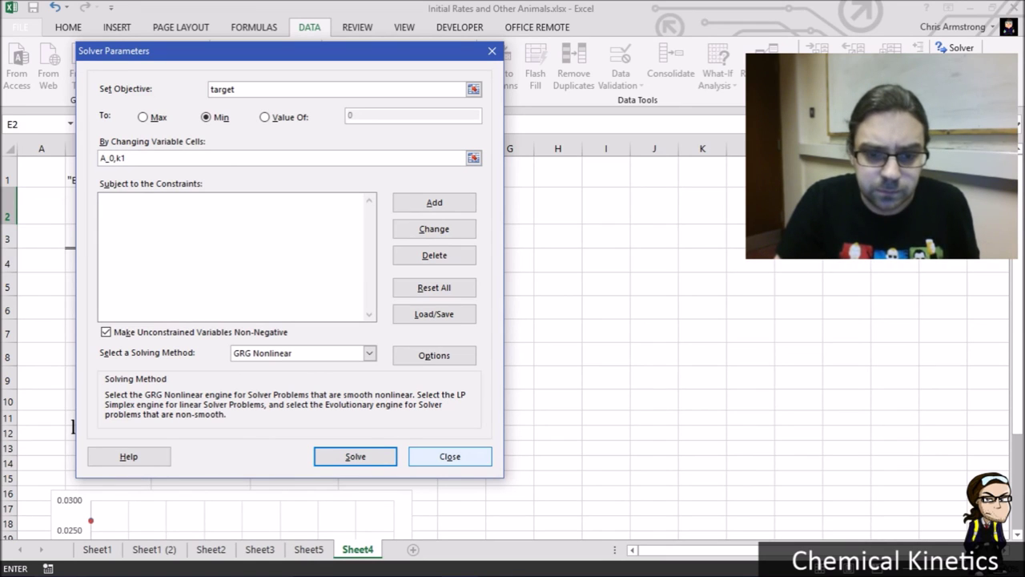
pyautogui.press('BackSpace')
pyautogui.click(450, 457)
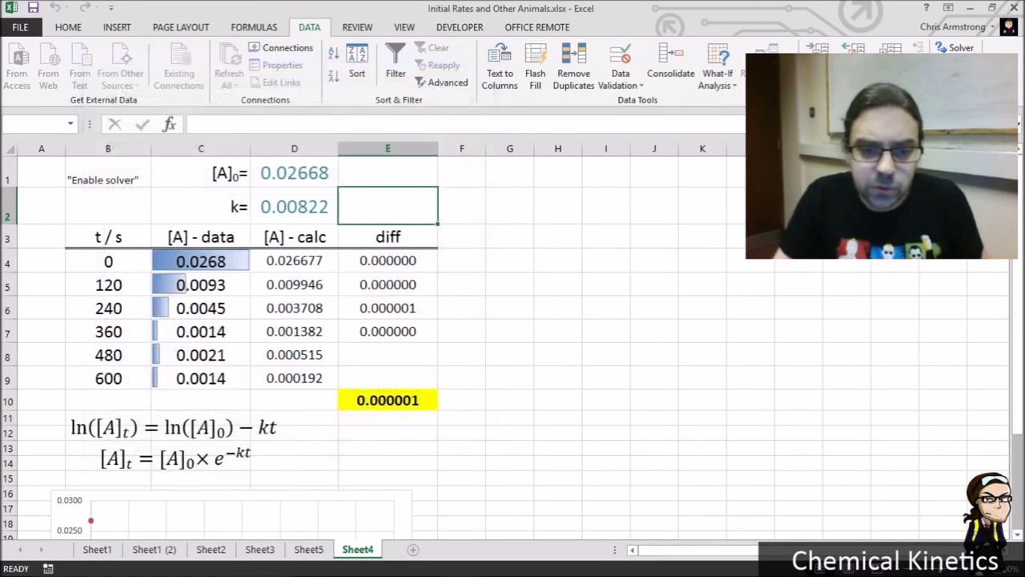
# - Review the target sum in E10 and the exponential rate equation against the linear ln[A] analysis on Sheet5, returning to cell B1 on Sheet4
pyautogui.click(388, 379)
pyautogui.click(387, 400)
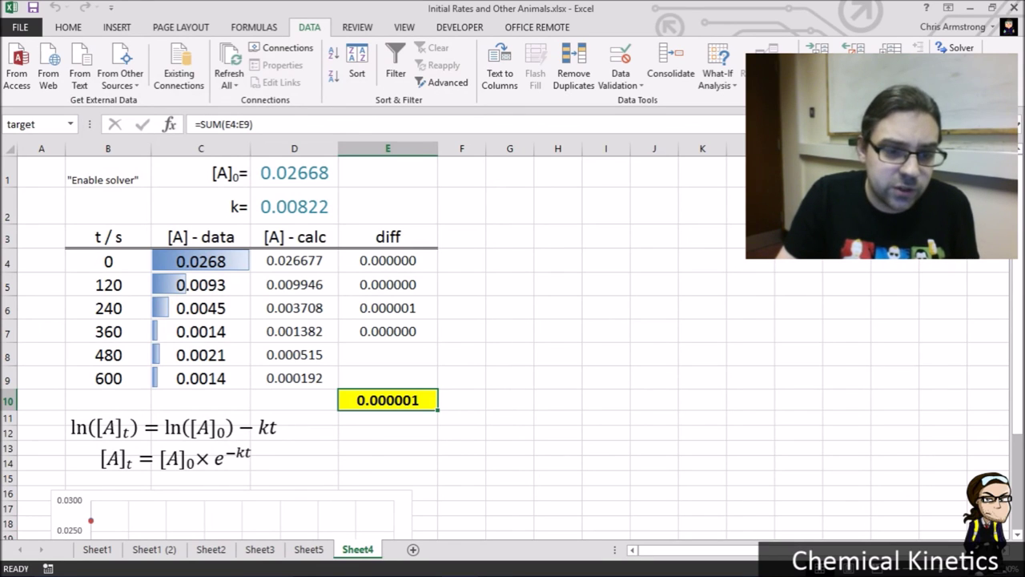
pyautogui.click(184, 458)
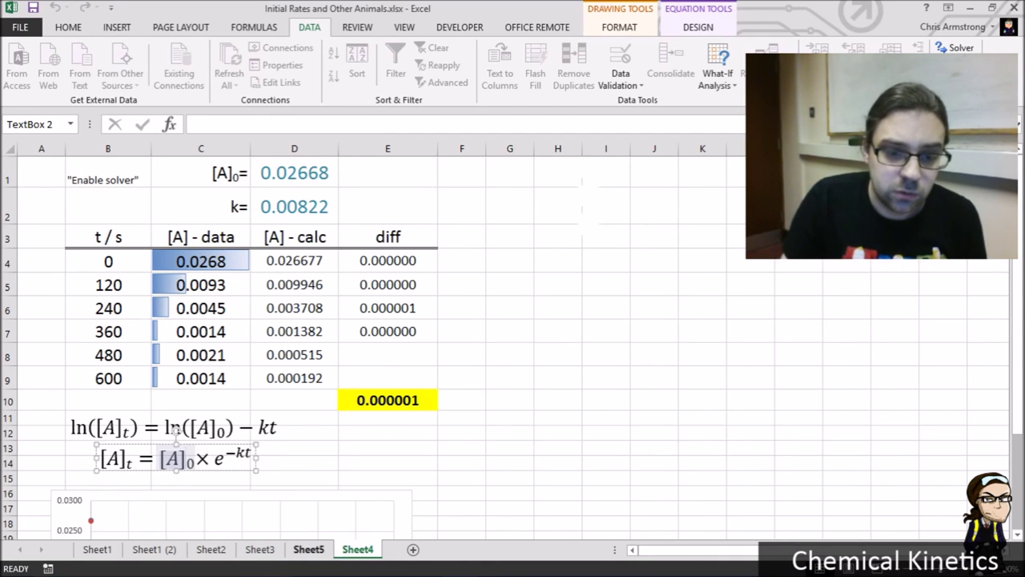
pyautogui.click(309, 549)
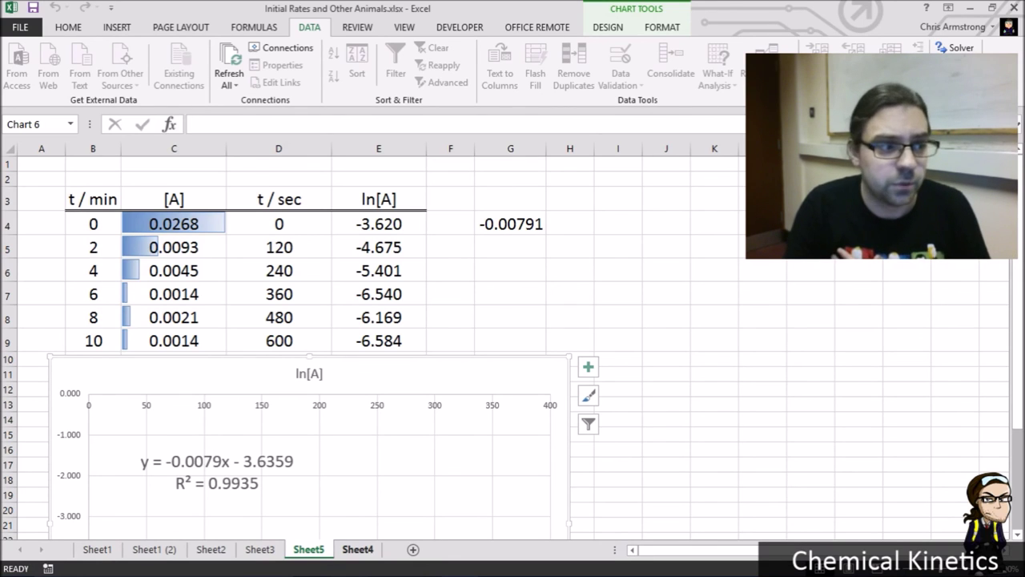
pyautogui.click(358, 550)
pyautogui.click(388, 237)
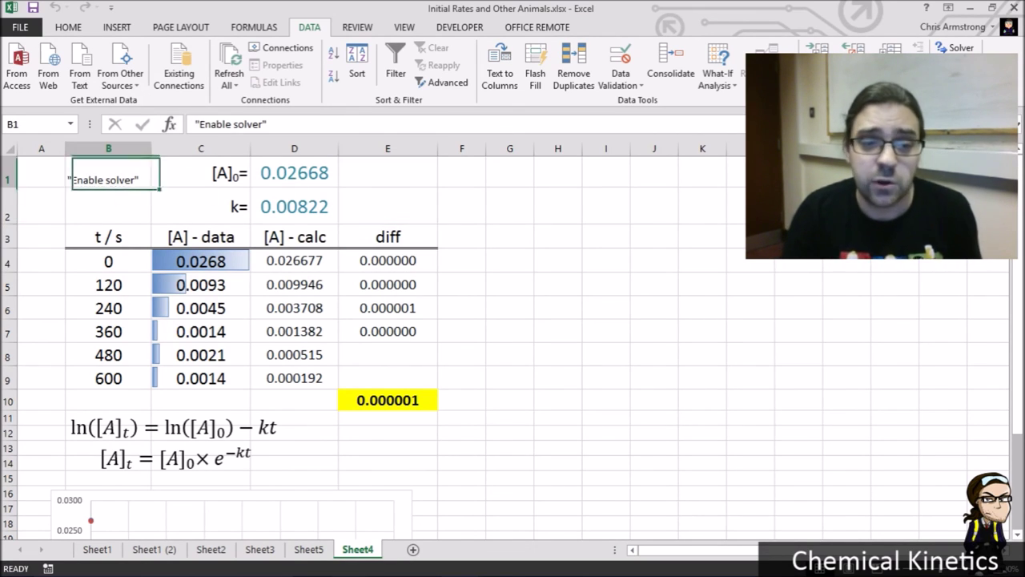
pyautogui.click(68, 26)
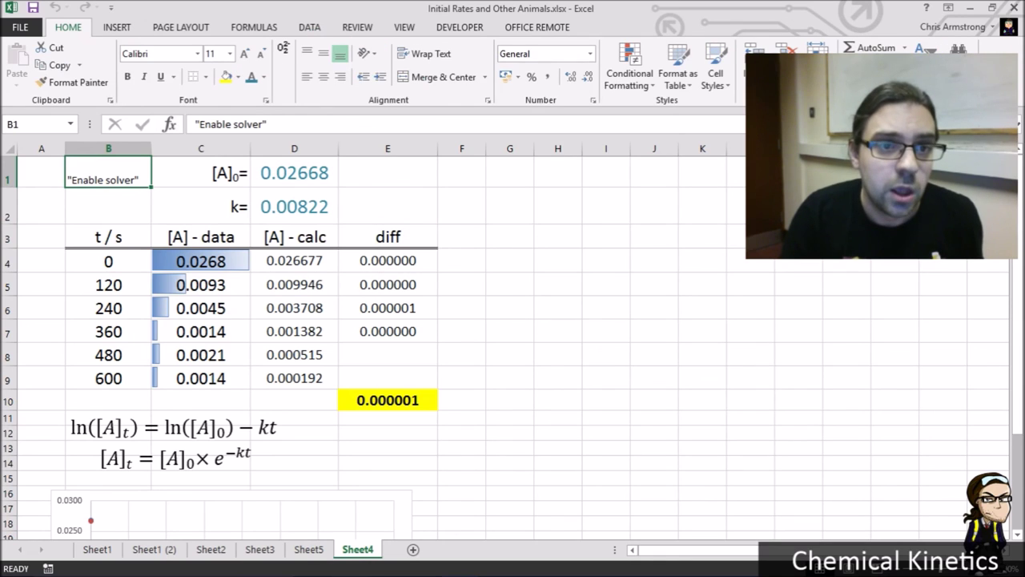
# - Centre the "Enable solver" note in cell B1 both horizontally and vertically
pyautogui.click(323, 77)
pyautogui.click(323, 53)
pyautogui.click(388, 237)
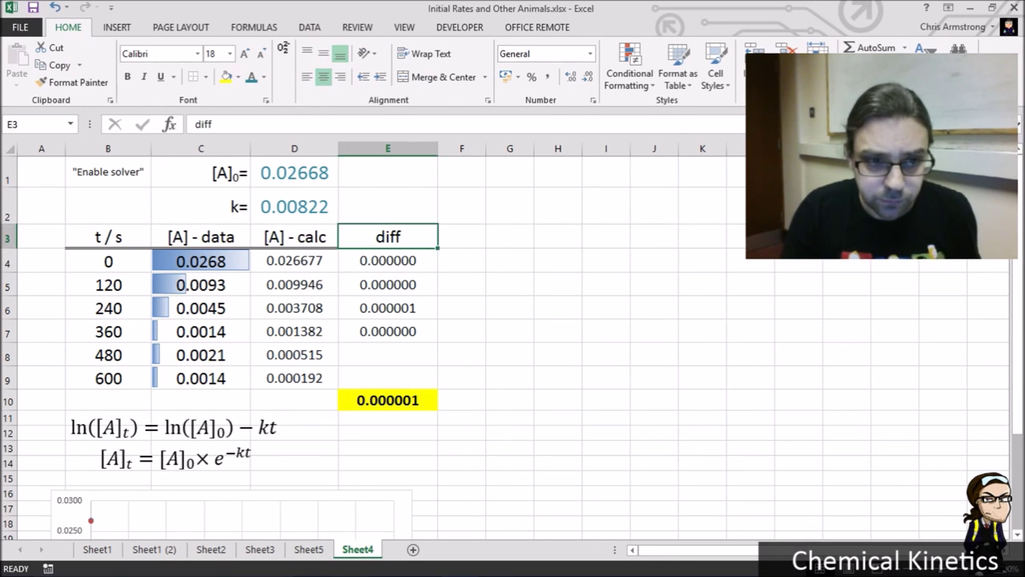
pyautogui.click(108, 172)
# - Review the A_0 and k cells, the calculated concentrations in D4:D9 and the squared-difference formula in E4
pyautogui.click(294, 172)
pyautogui.click(294, 207)
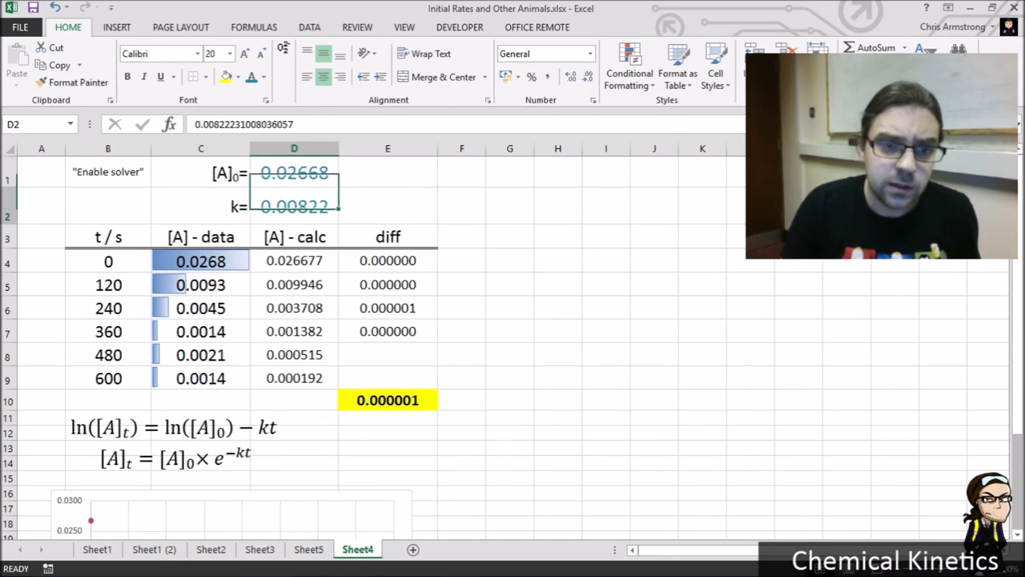
pyautogui.click(294, 172)
pyautogui.click(294, 262)
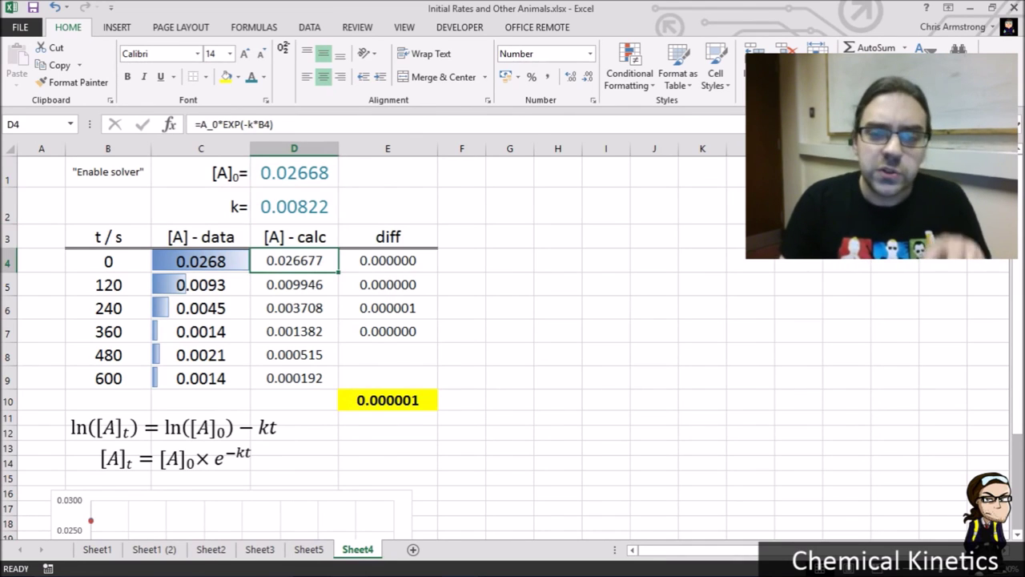
pyautogui.moveTo(294, 261); pyautogui.dragTo(294, 379)
pyautogui.click(294, 378)
pyautogui.moveTo(387, 261); pyautogui.dragTo(388, 379)
pyautogui.click(388, 261)
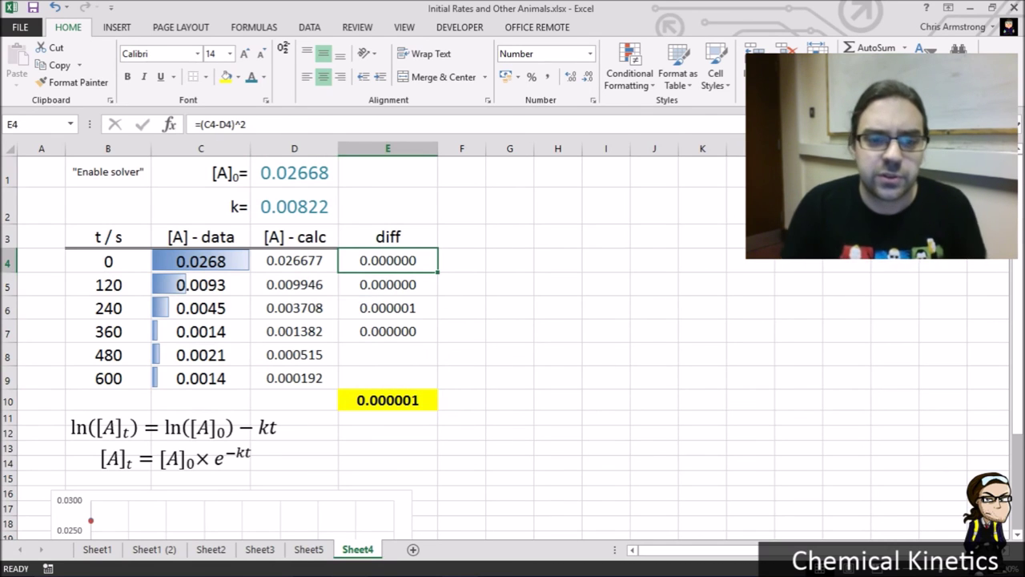
# - Examine the SUM formula in the target cell E10, the chart of measured and calculated points, and the fitted k in D2
pyautogui.scroll(-2, 513, 337)
pyautogui.click(387, 261)
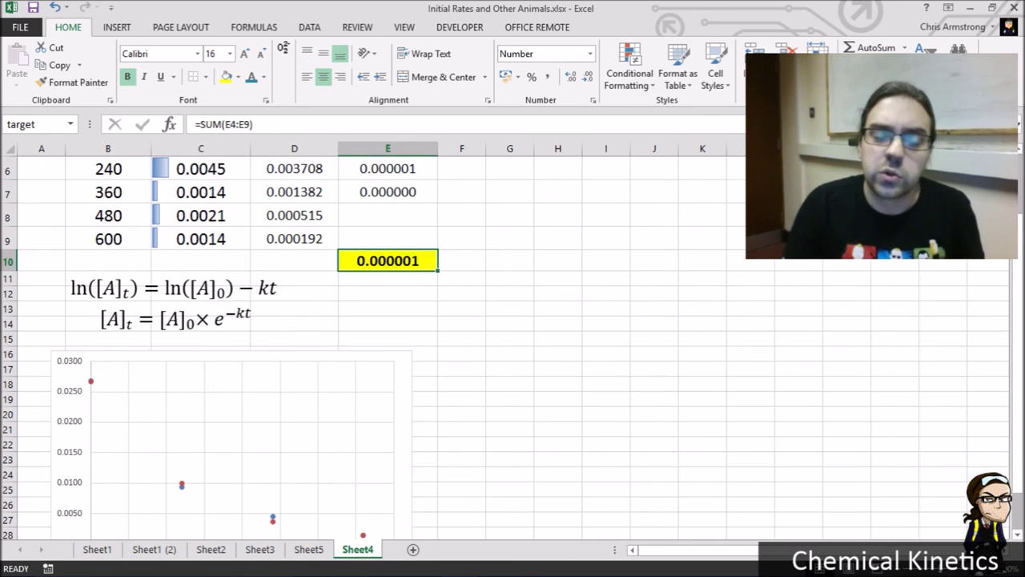
pyautogui.moveTo(195, 124); pyautogui.dragTo(255, 125)
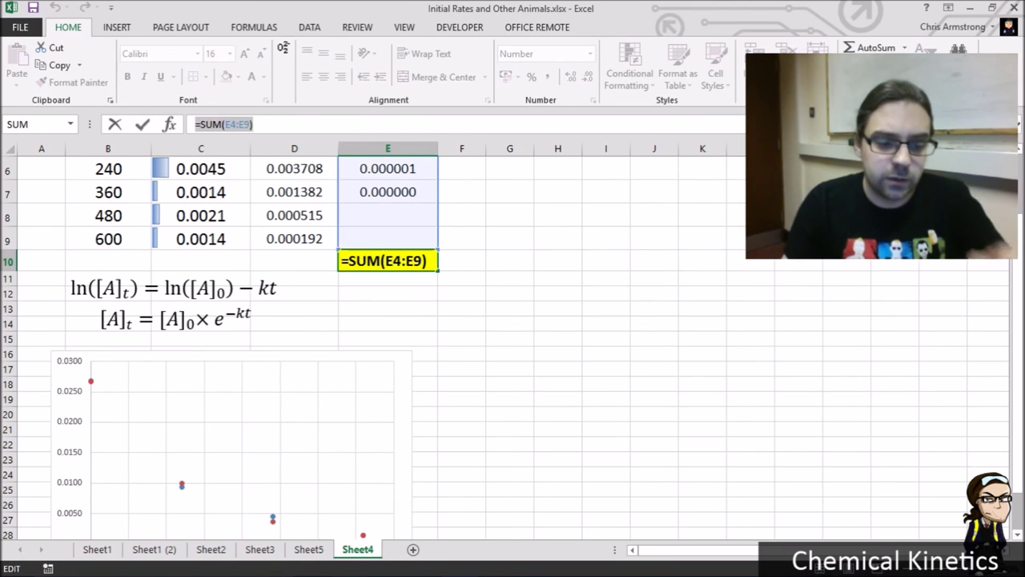
pyautogui.hotkey('ctrl', 'Return')
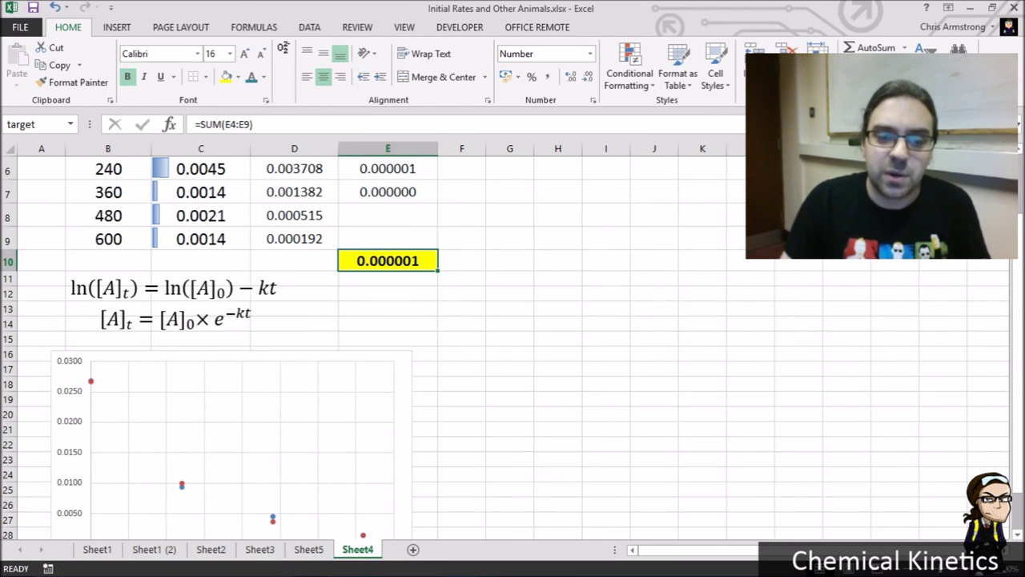
pyautogui.scroll(-2, 513, 336)
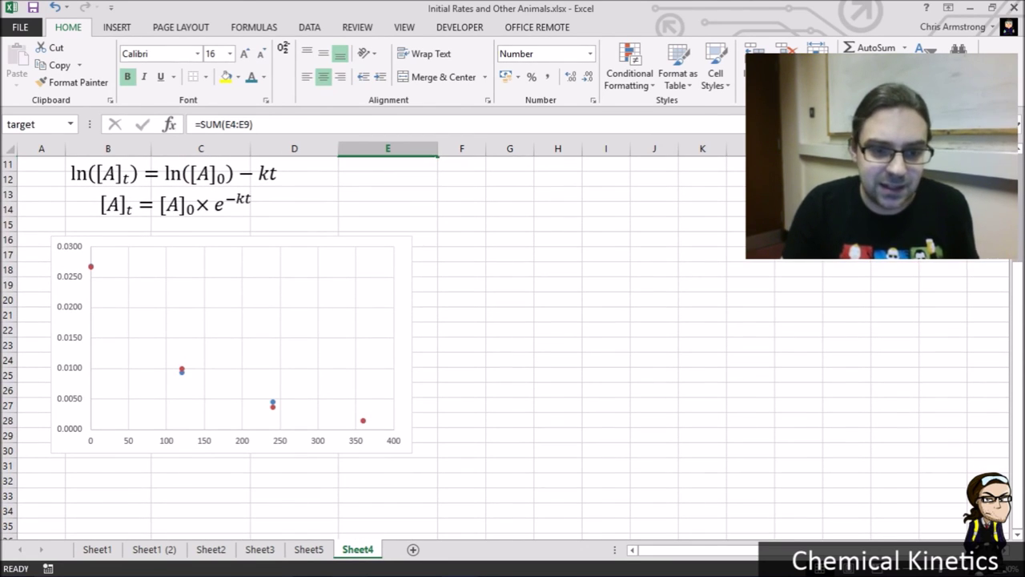
pyautogui.scroll(3, 513, 336)
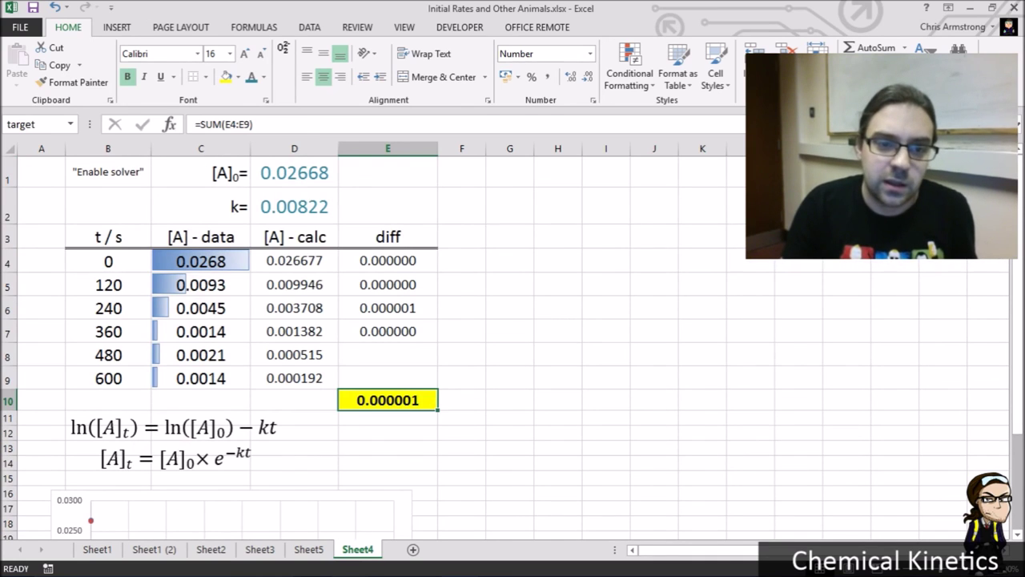
pyautogui.click(294, 206)
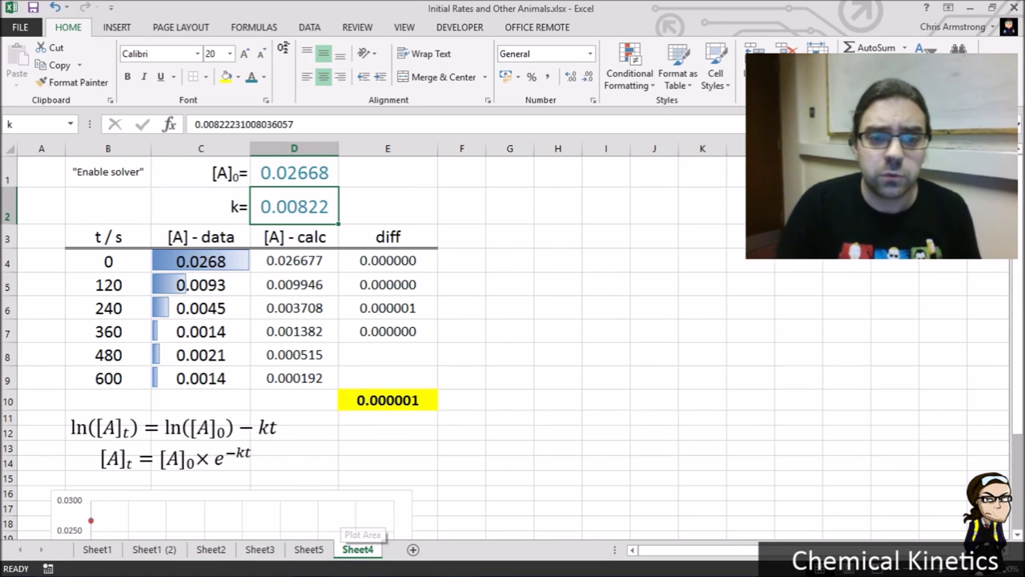
pyautogui.click(388, 172)
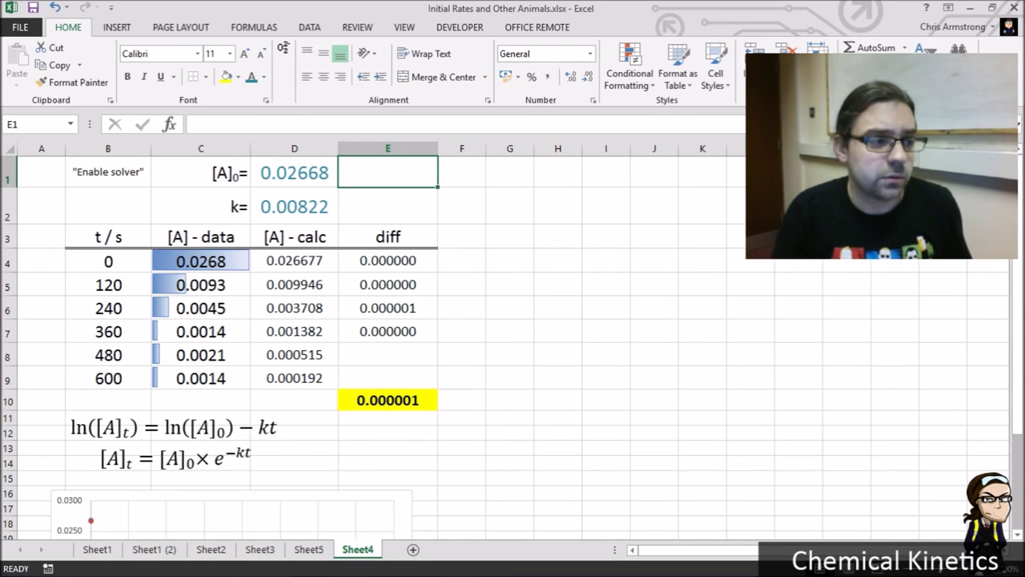